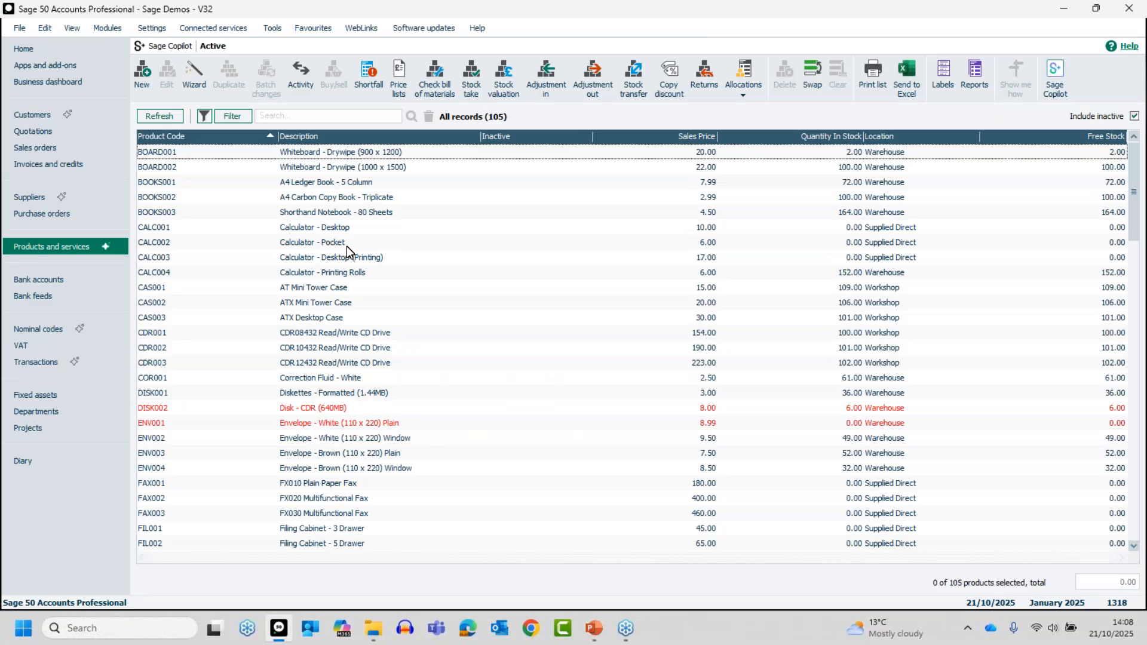
# - Preview the Product Details report from the product details reports, keeping the default criteria for all stock codes and categories
pyautogui.click(975, 70)
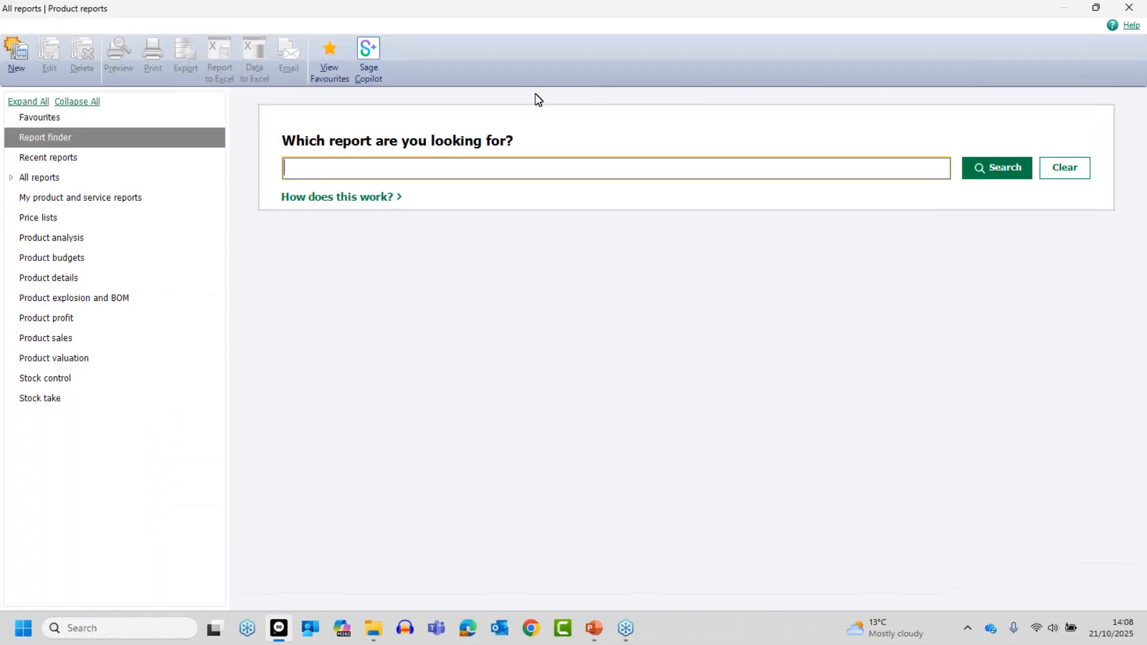
pyautogui.click(43, 279)
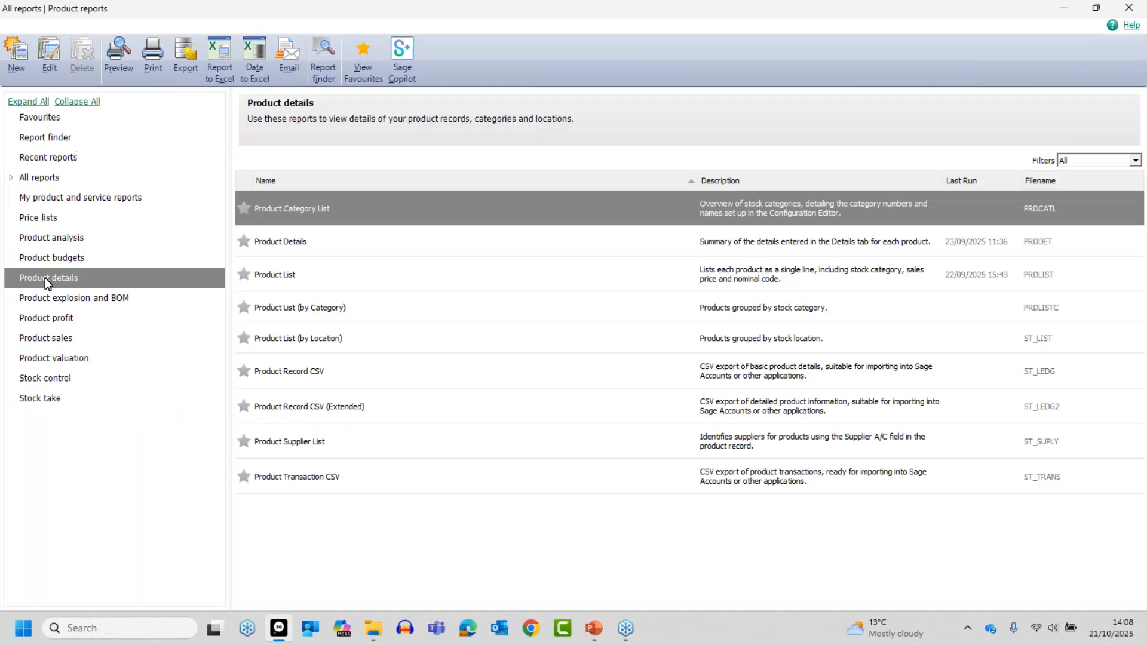
pyautogui.click(269, 241)
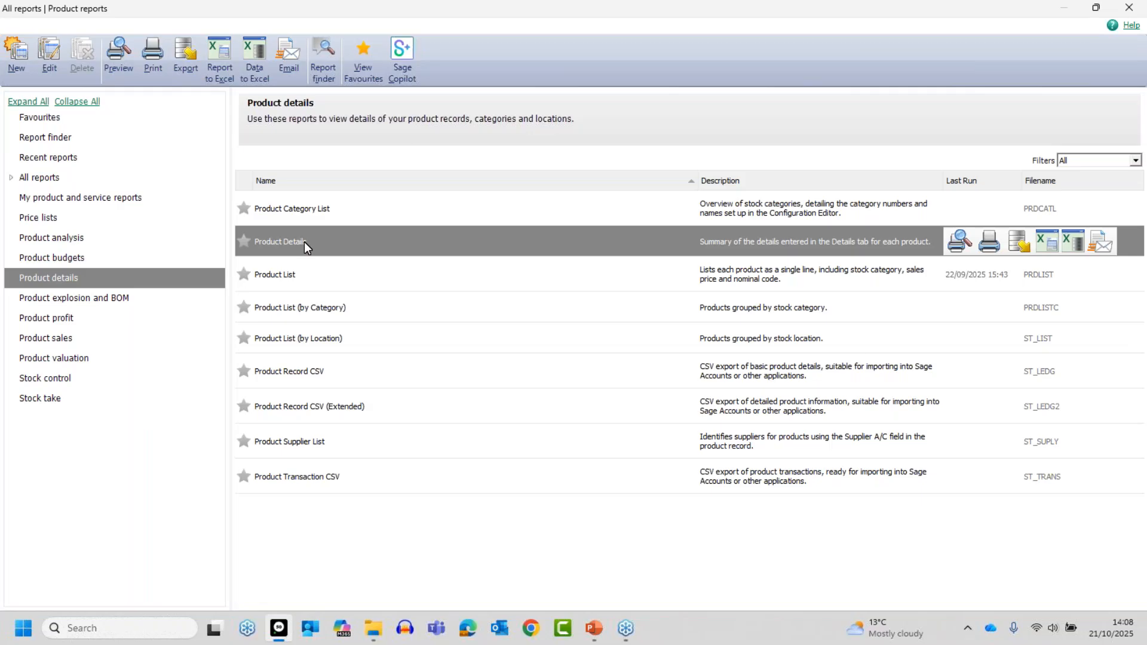
pyautogui.click(960, 241)
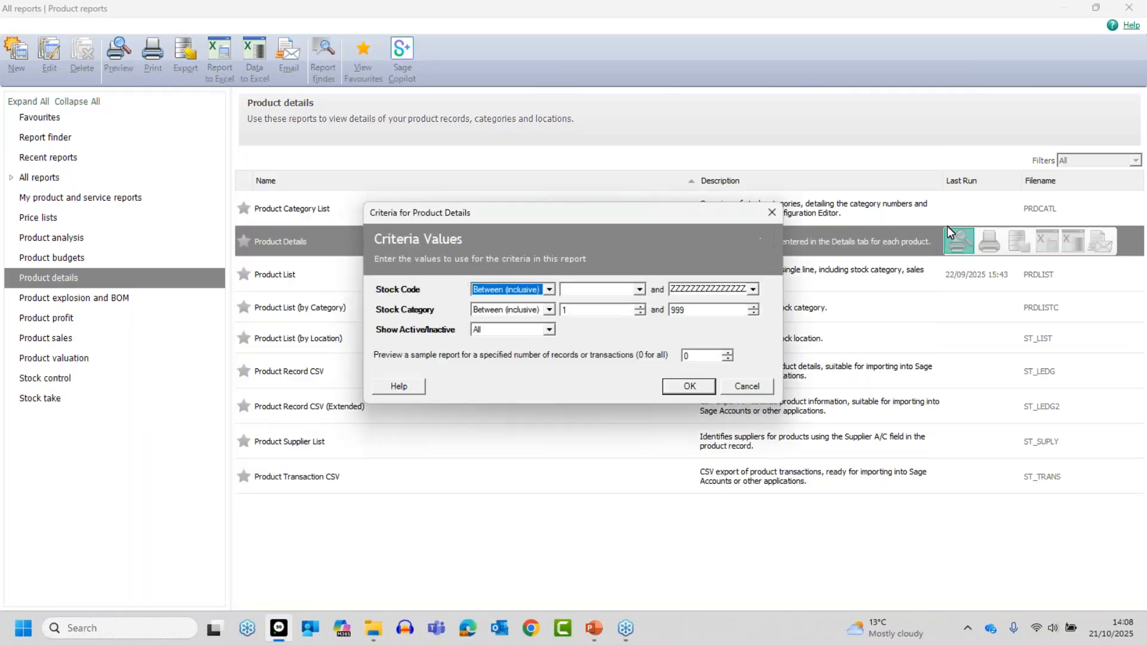
pyautogui.click(692, 389)
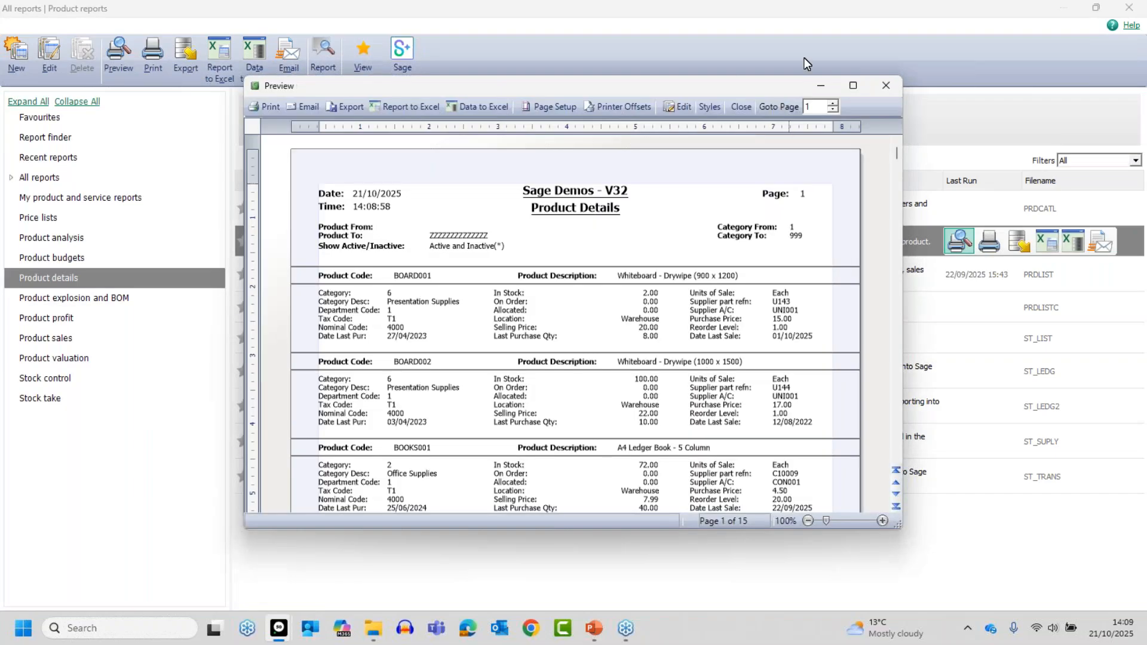
# - Examine the product records on the first pages of the previewed report, including each product's stock location
pyautogui.click(853, 85)
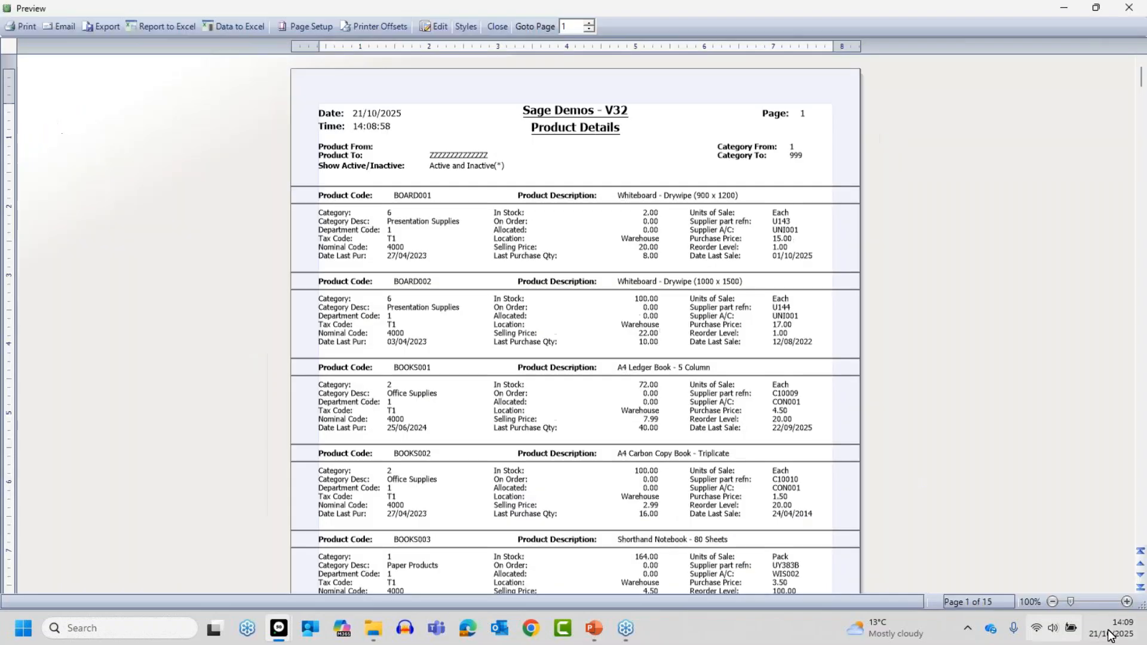
pyautogui.click(1127, 603)
pyautogui.click(1127, 603)
pyautogui.click(1128, 604)
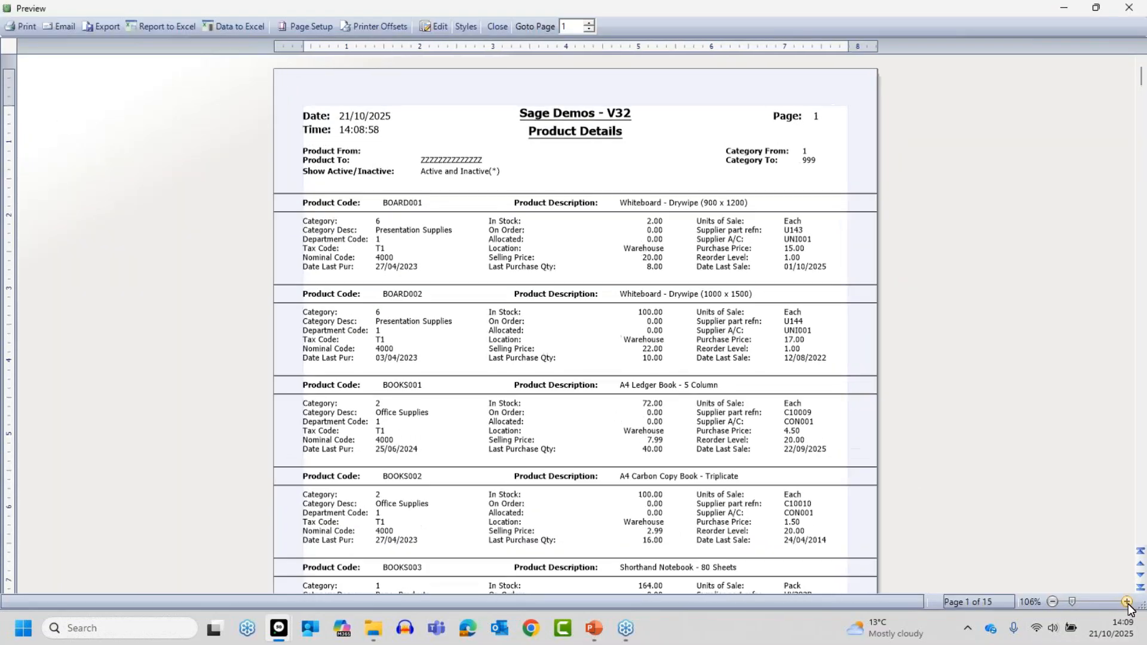
pyautogui.click(1128, 602)
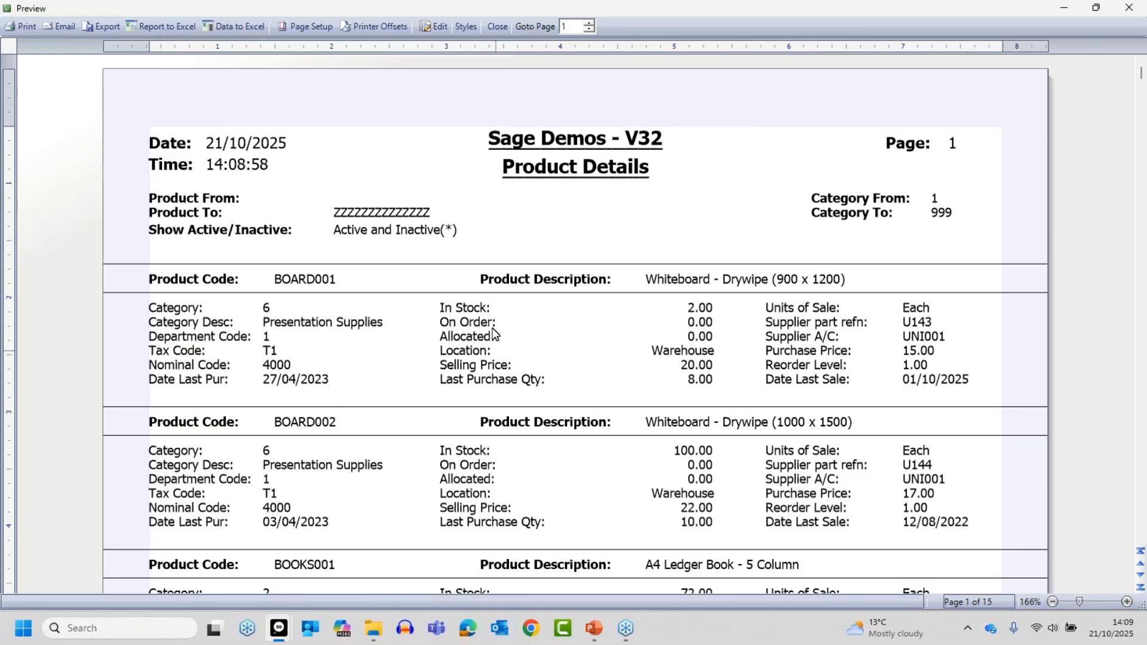
pyautogui.click(692, 337)
pyautogui.scroll(-8, 715, 476)
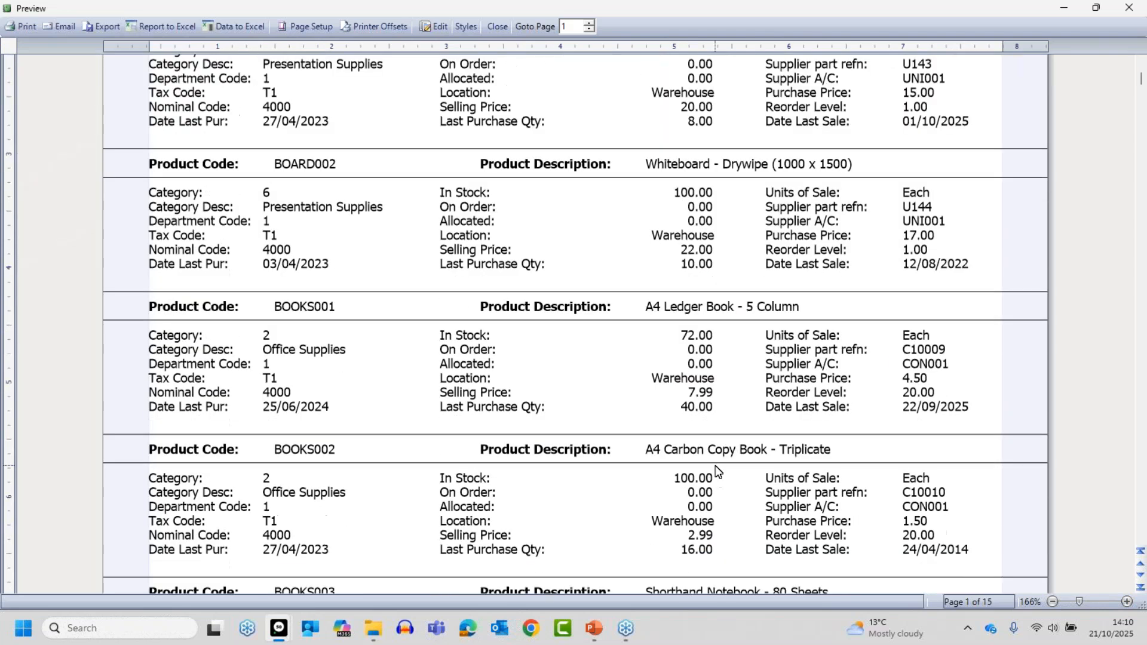
pyautogui.scroll(-4, 716, 465)
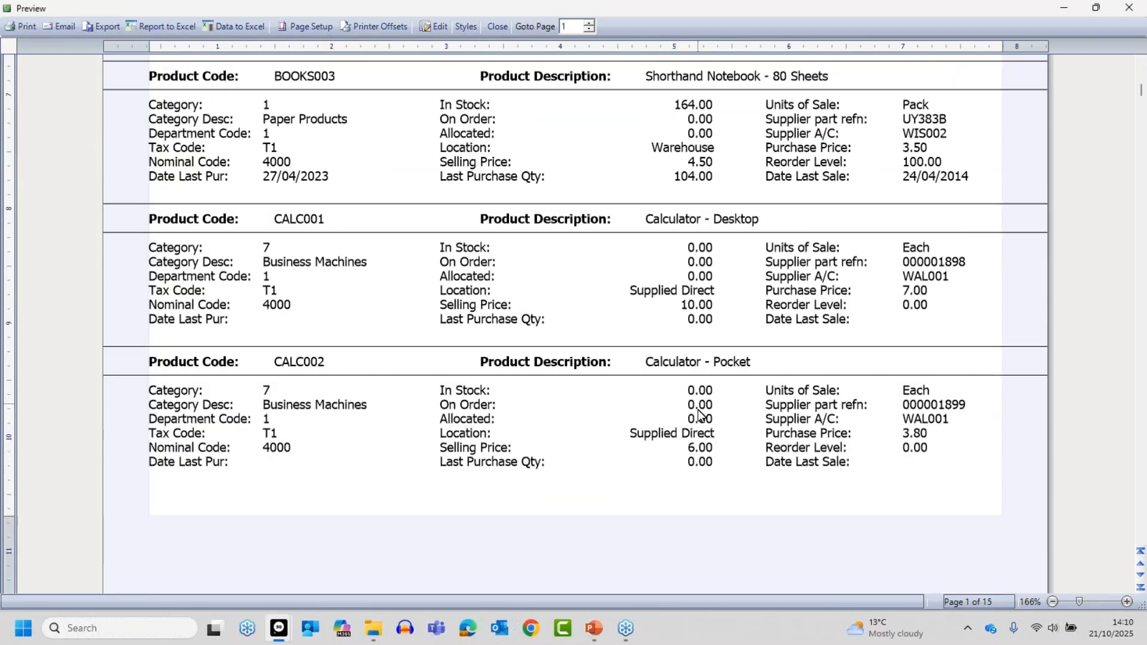
pyautogui.scroll(-4, 701, 422)
pyautogui.scroll(-8, 710, 451)
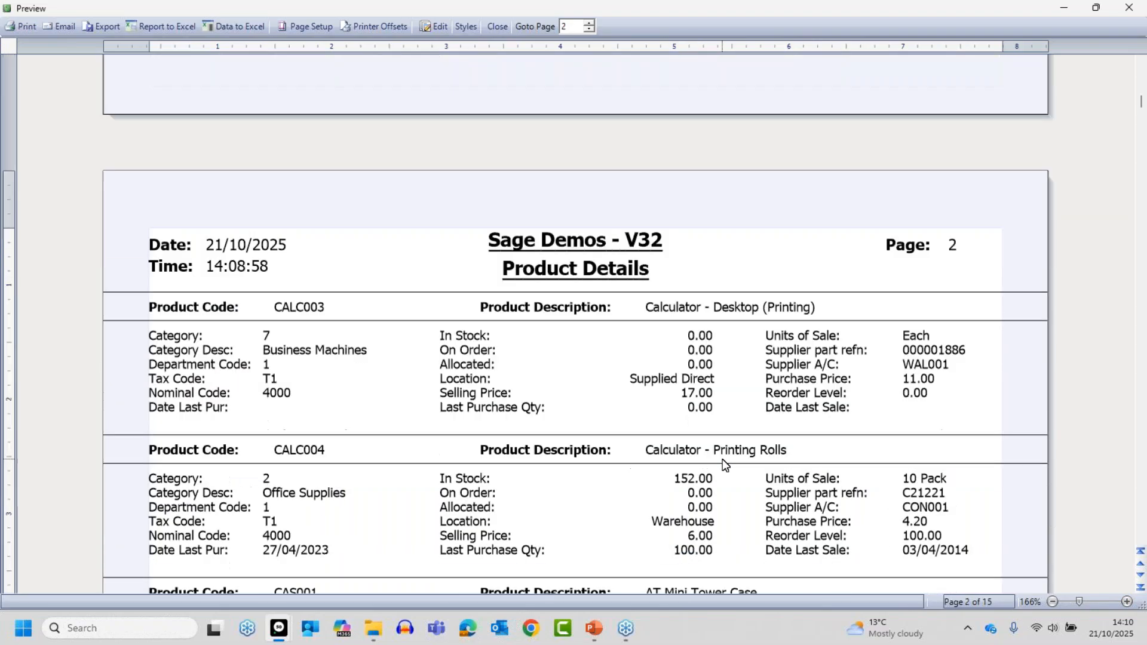
pyautogui.scroll(-3, 722, 458)
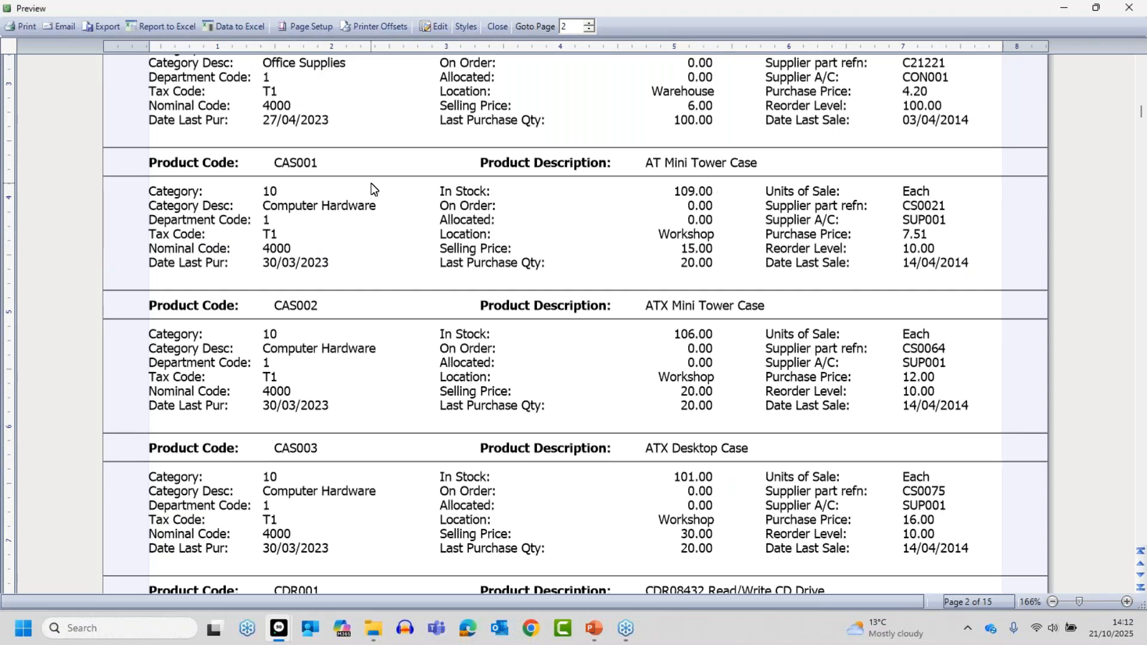
# - Open the Product Details report for editing in Report Designer and identify the variable behind the Location field
pyautogui.click(440, 27)
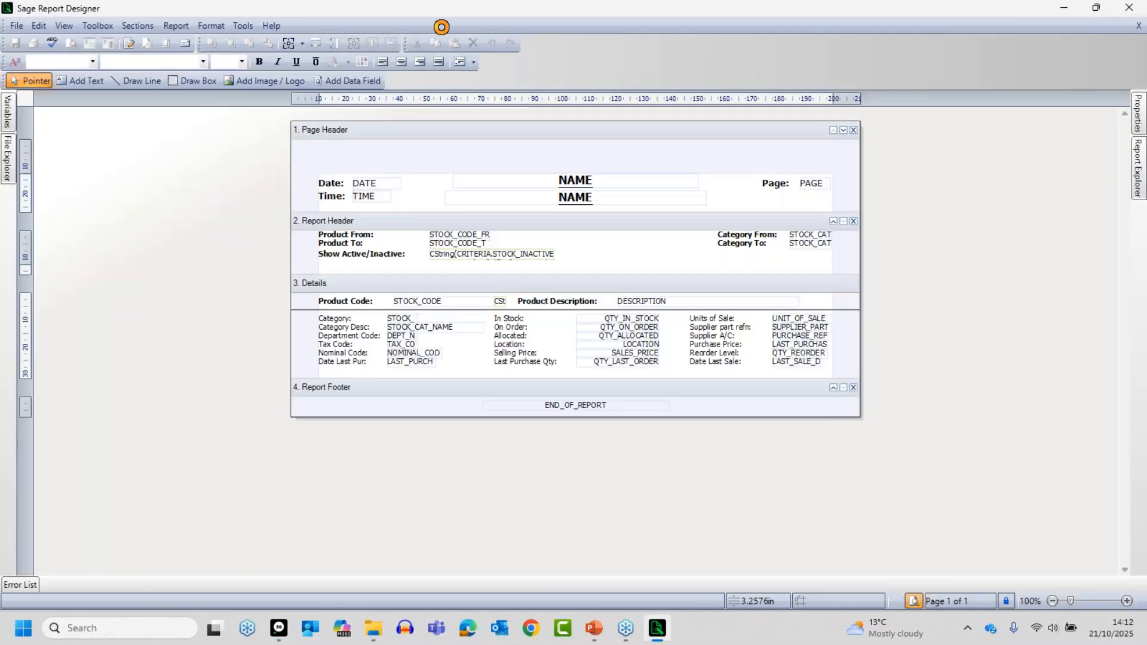
pyautogui.click(1127, 601)
pyautogui.click(1127, 601)
pyautogui.click(1127, 602)
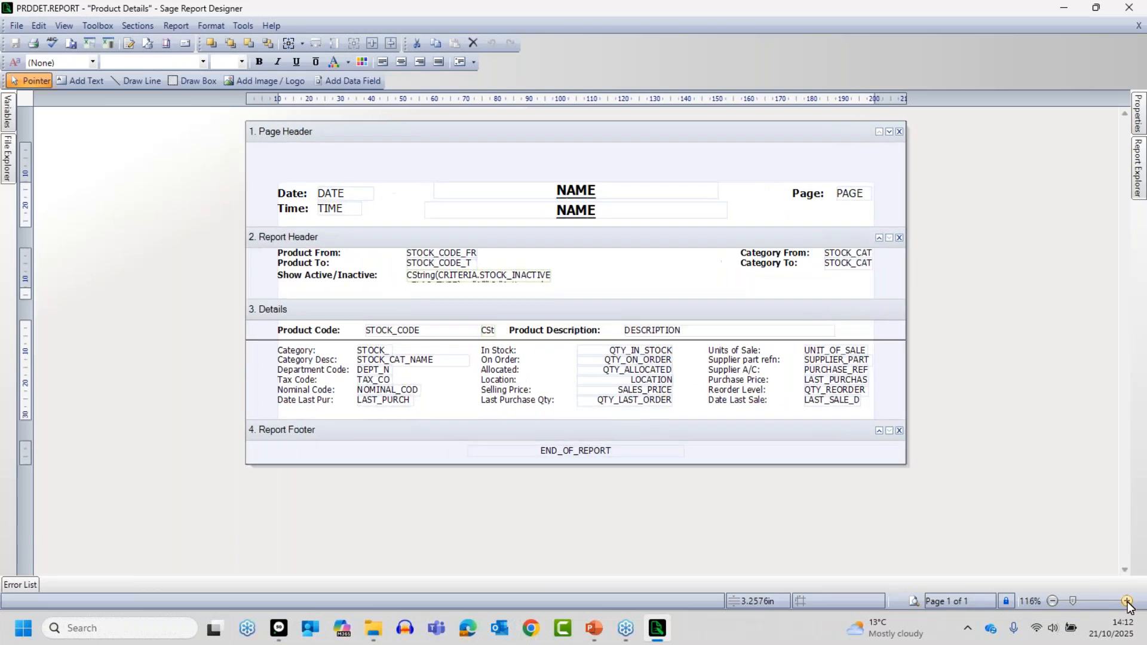
pyautogui.click(1128, 602)
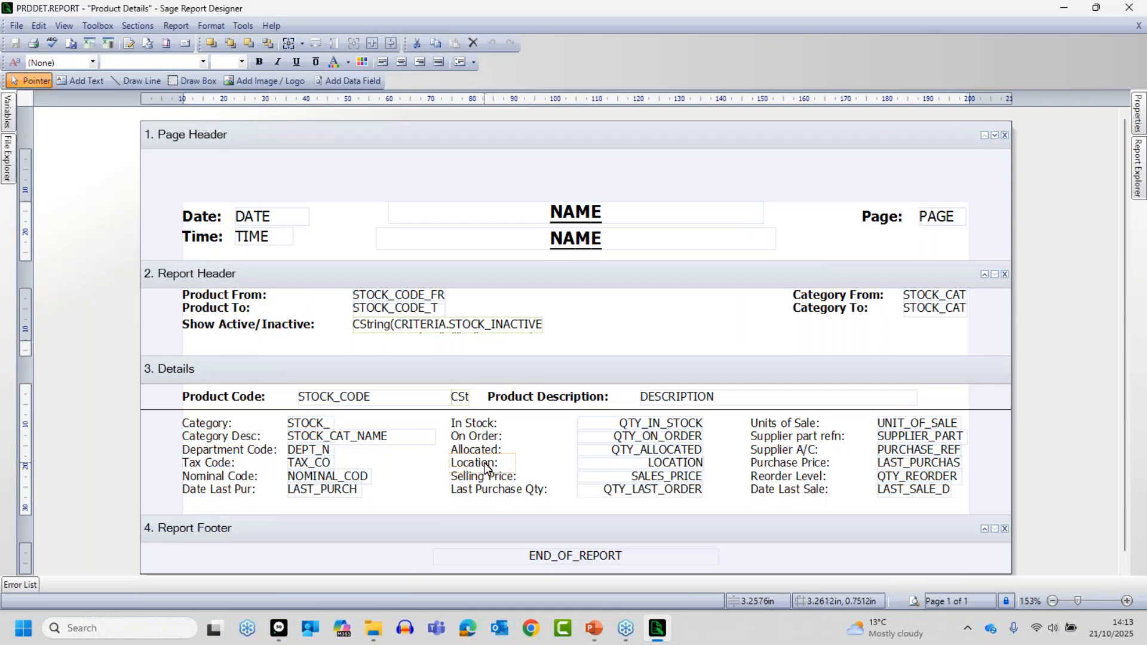
pyautogui.moveTo(660, 468)
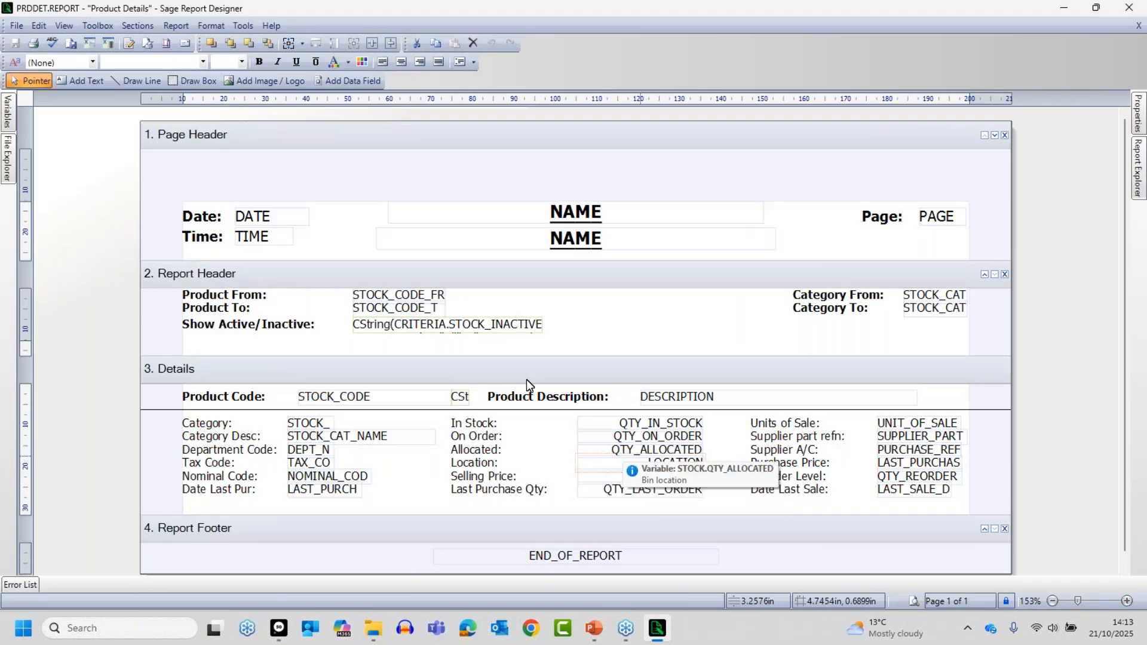
# - Start a report data filter on the LOCATION variable of the STOCK table
pyautogui.click(174, 27)
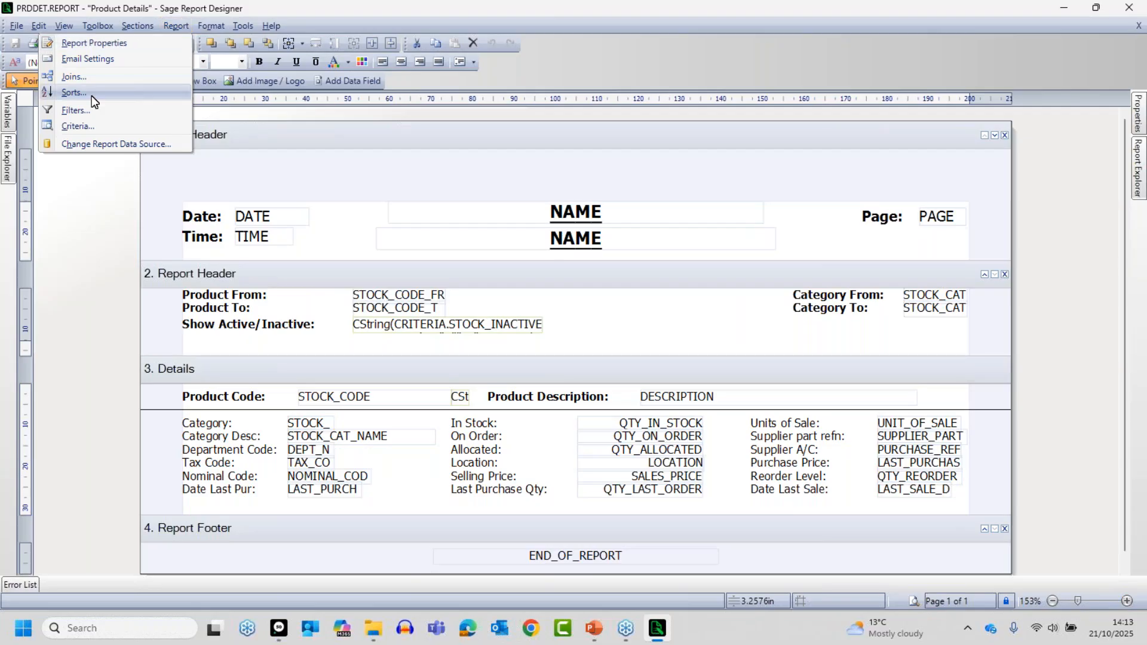
pyautogui.click(85, 109)
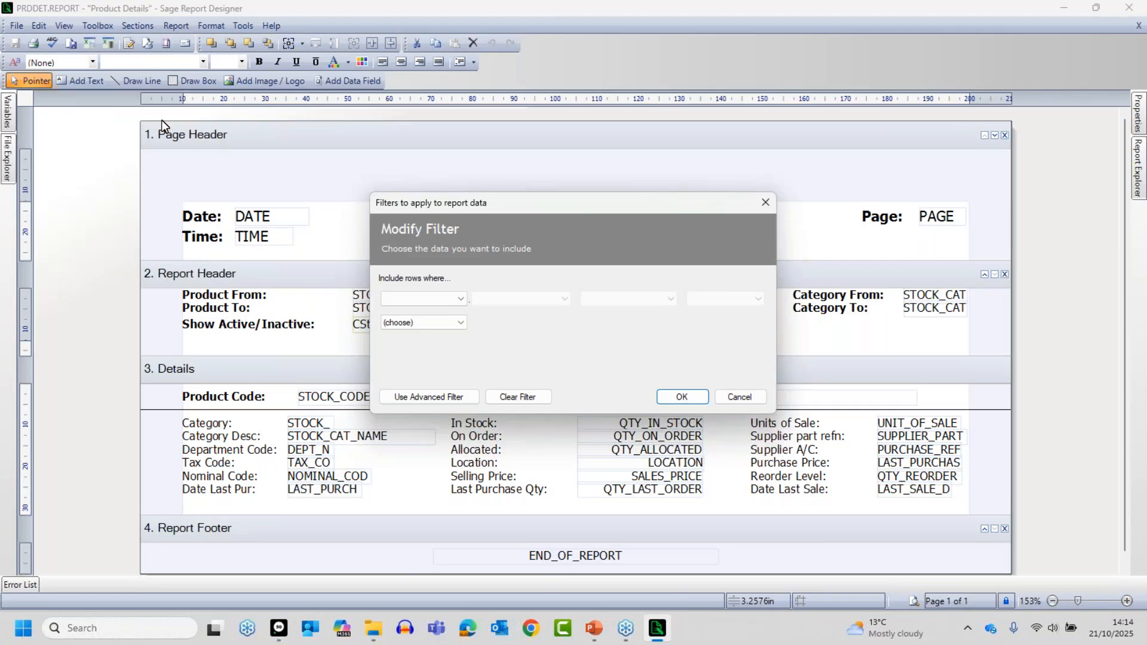
pyautogui.click(461, 298)
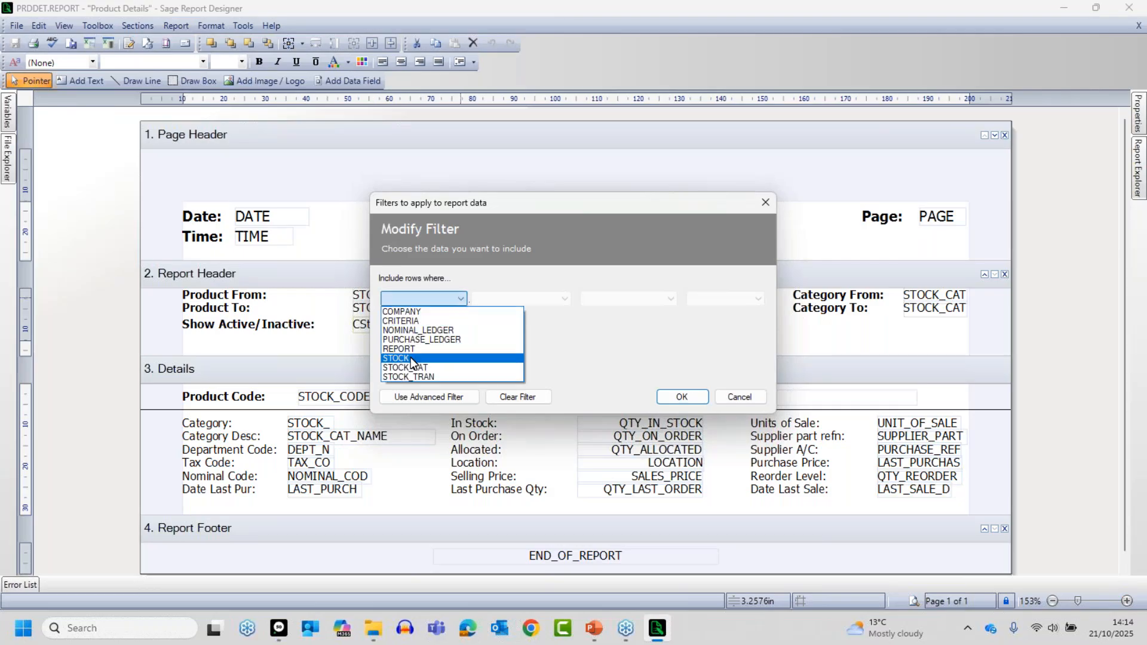
pyautogui.click(410, 358)
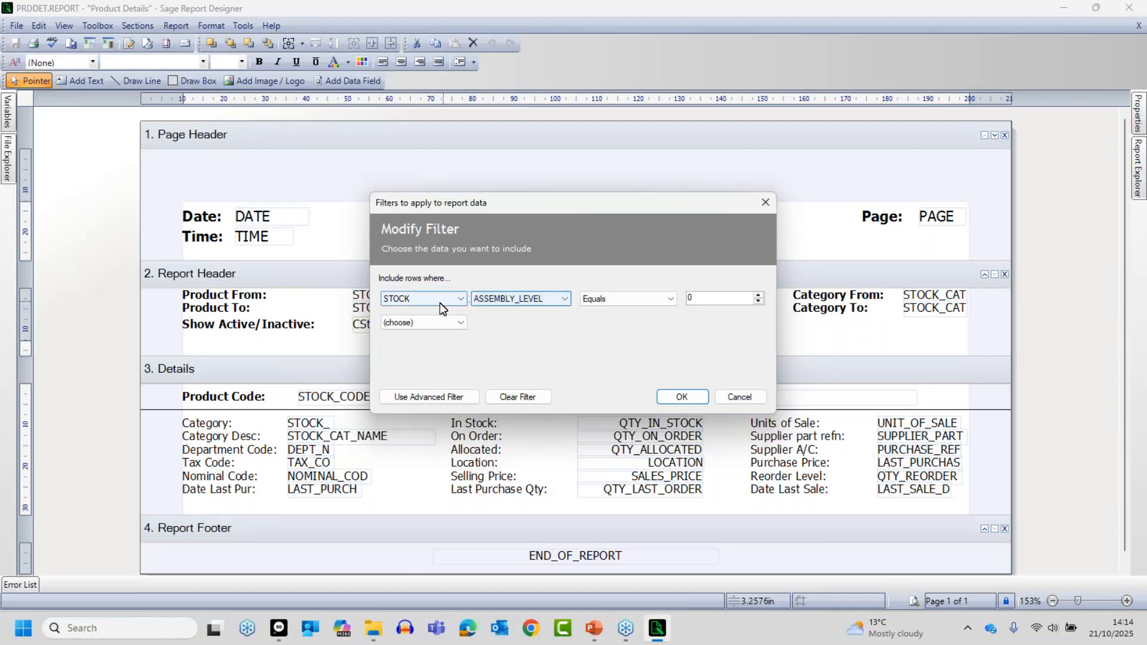
pyautogui.click(563, 299)
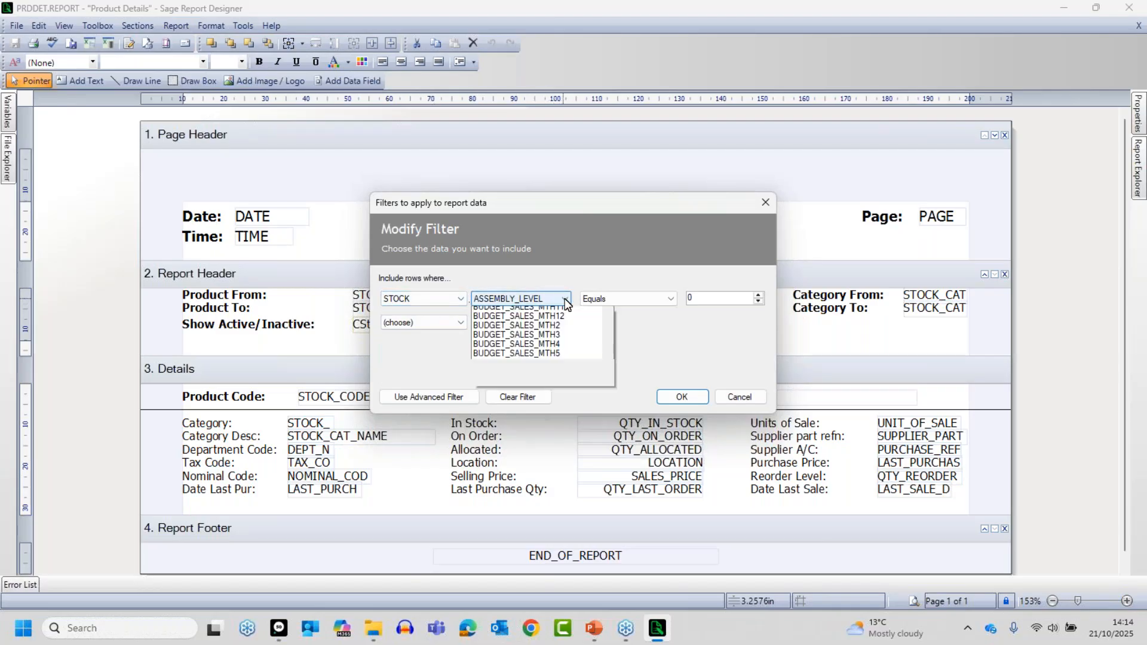
pyautogui.moveTo(608, 331); pyautogui.dragTo(604, 499)
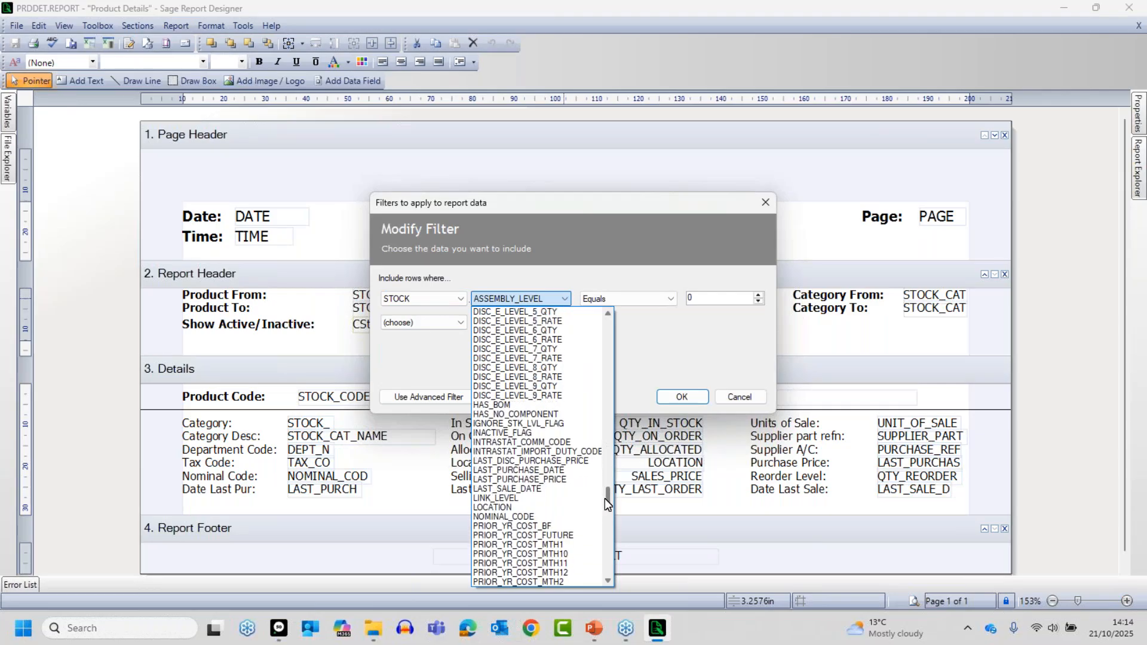
pyautogui.click(498, 507)
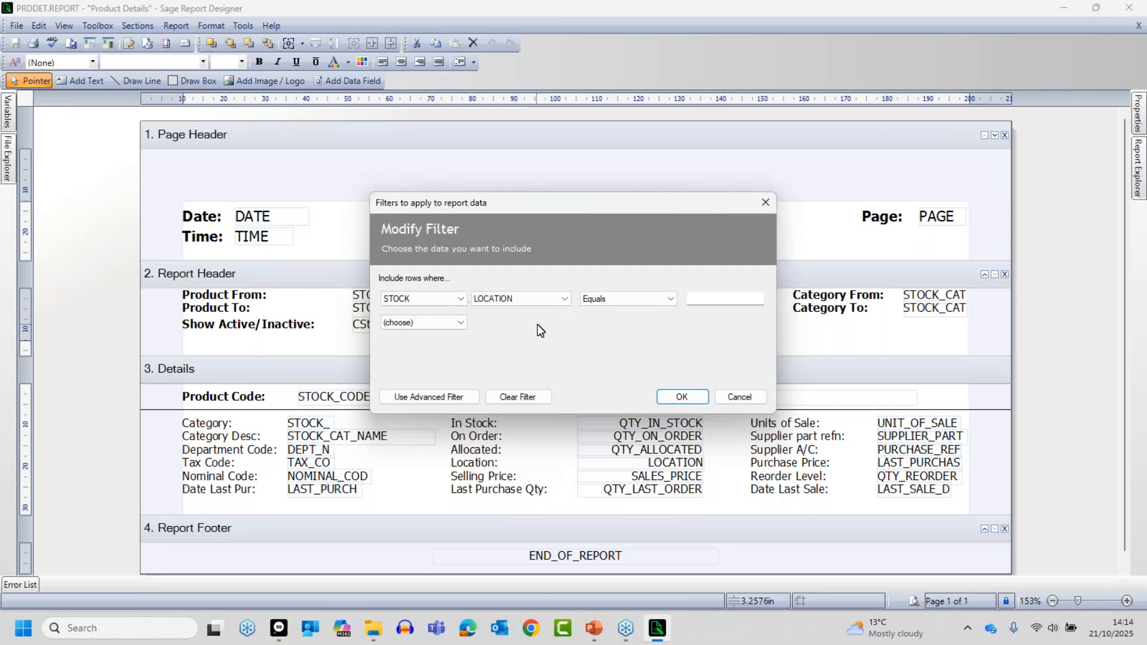
# - Set the location filter condition to Equals Workshop and apply it to the report
pyautogui.click(633, 303)
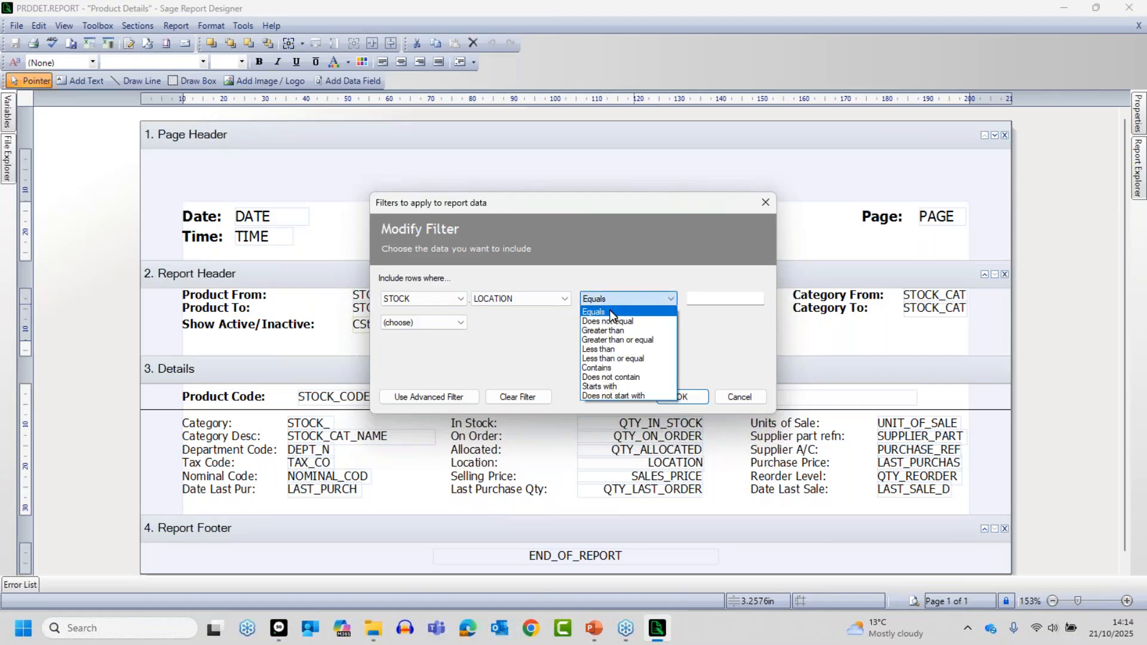
pyautogui.click(611, 312)
pyautogui.click(721, 299)
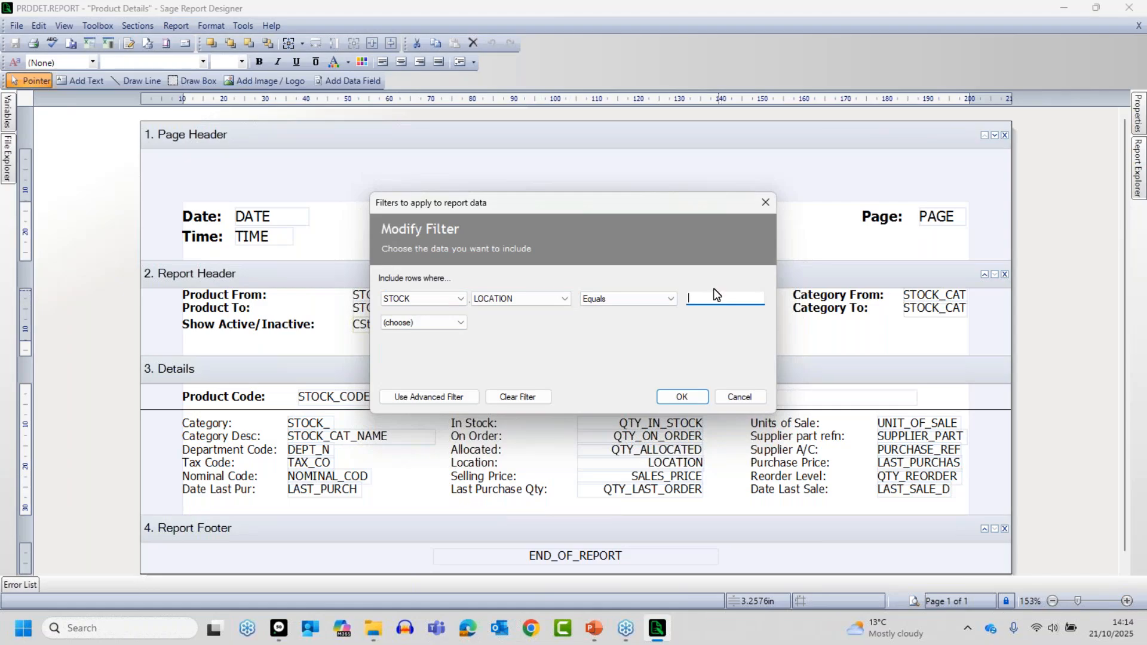
pyautogui.write('Workshop')
pyautogui.click(682, 398)
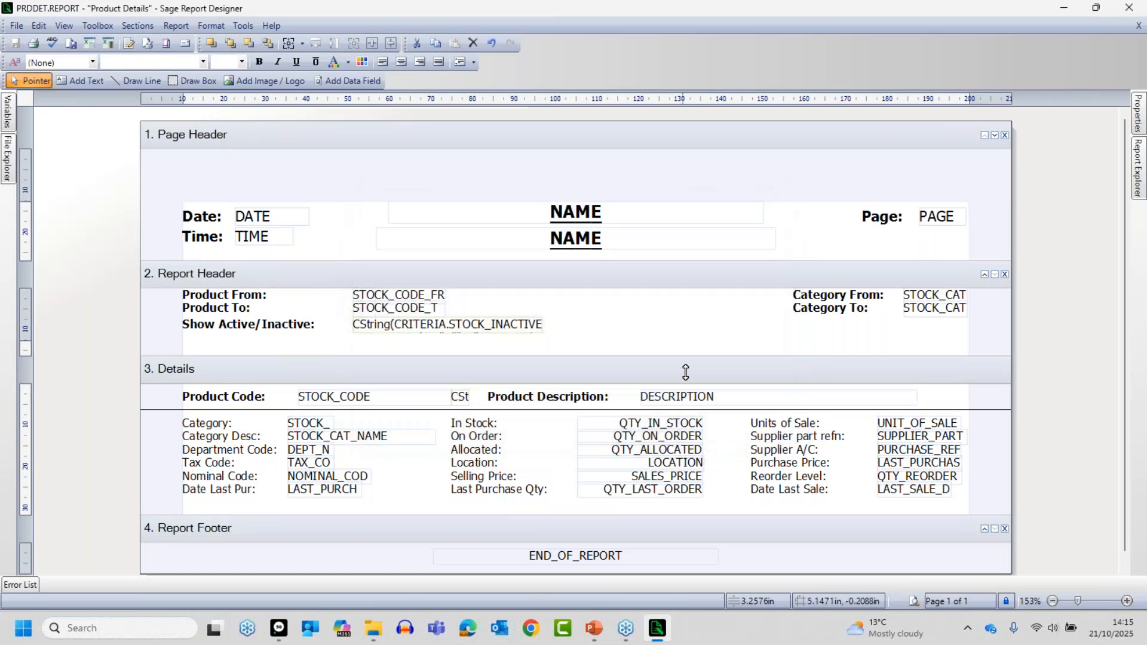
# - Preview the filtered report with the default criteria and check the location of the listed products across its pages
pyautogui.click(915, 599)
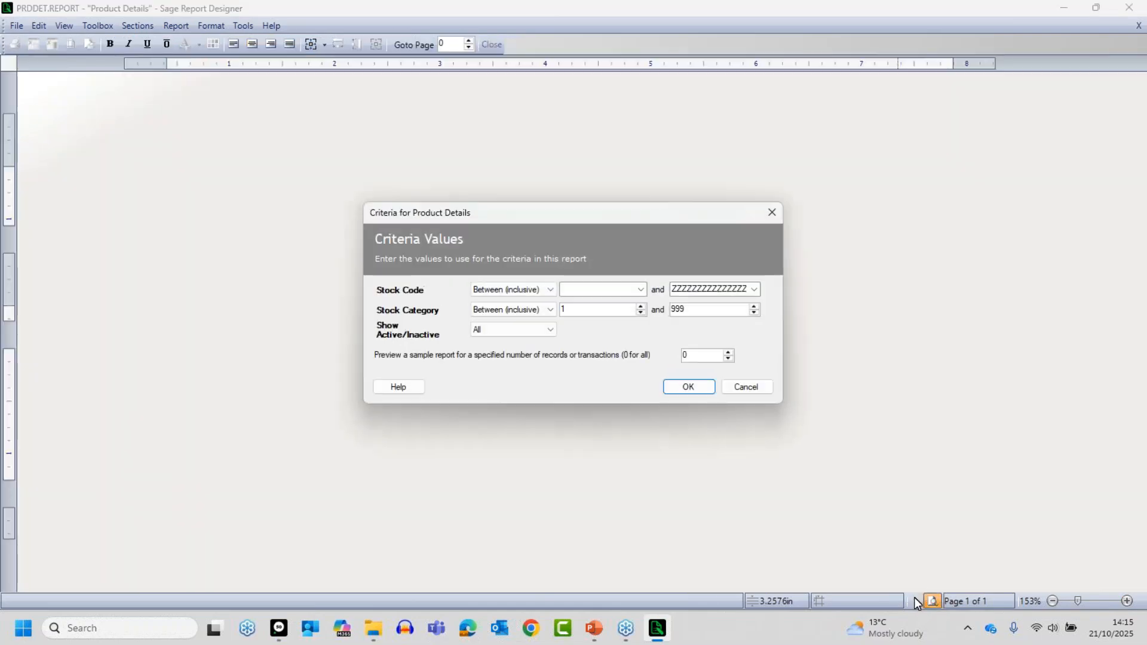
pyautogui.click(700, 392)
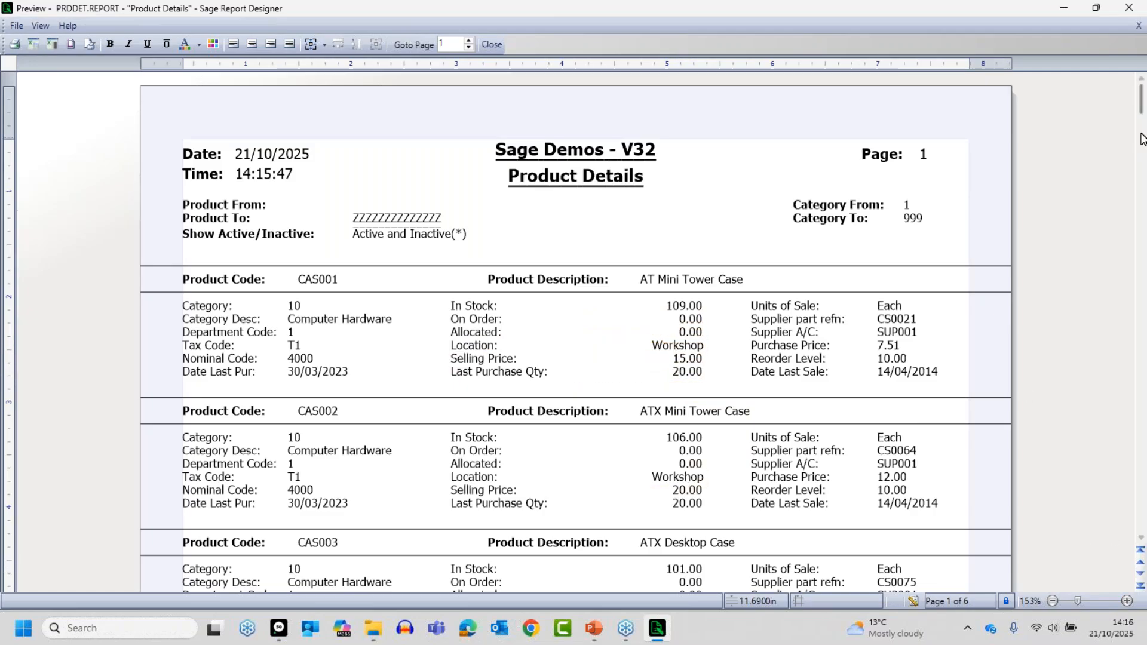
pyautogui.moveTo(1144, 107); pyautogui.dragTo(1142, 180)
pyautogui.scroll(-3, 991, 445)
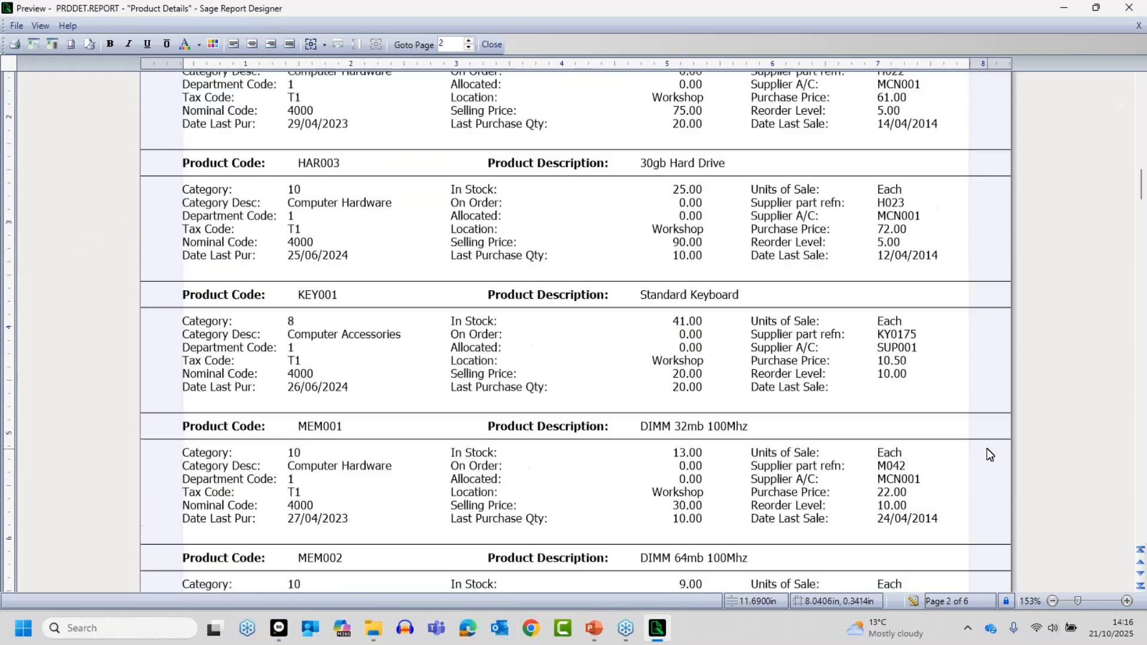
pyautogui.scroll(-10, 725, 507)
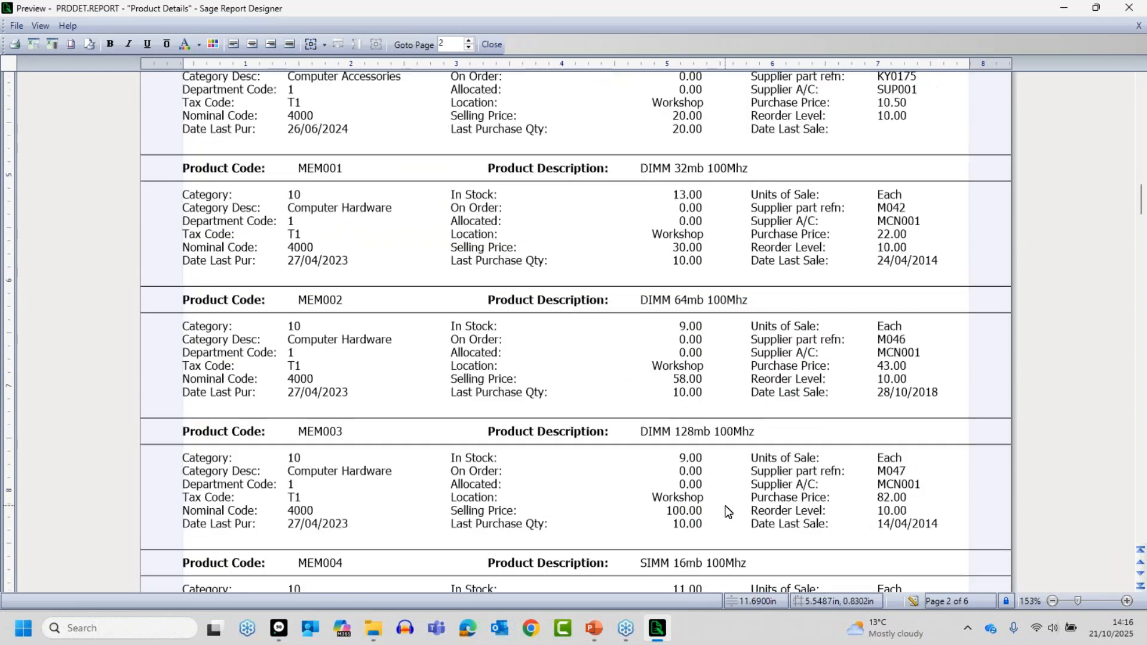
pyautogui.scroll(-1, 717, 490)
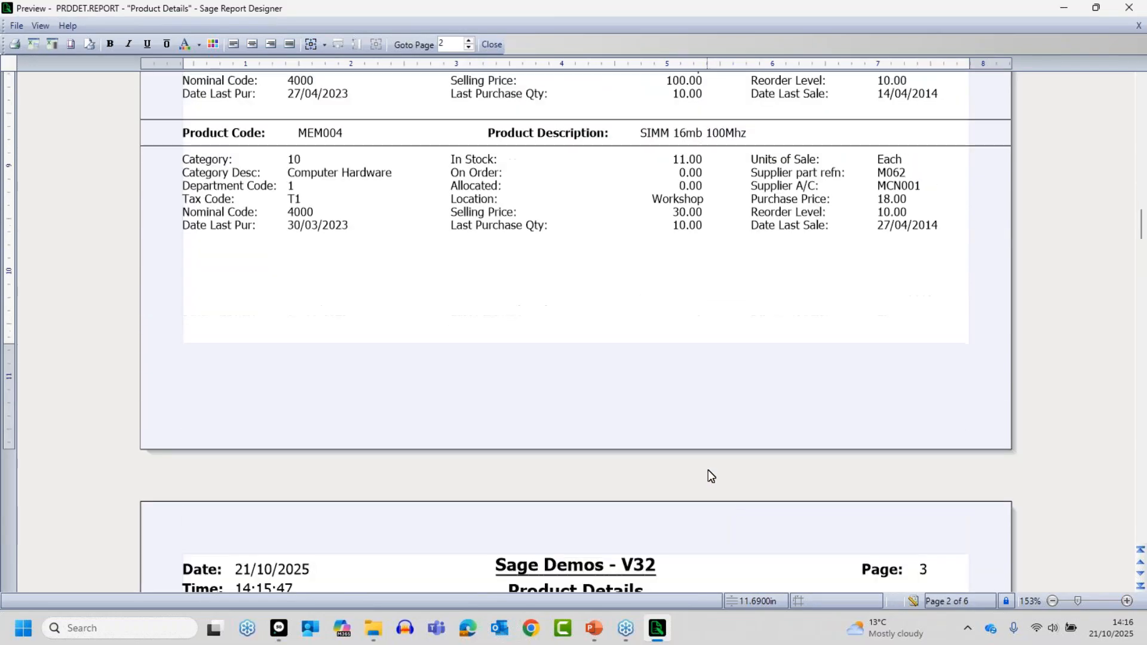
pyautogui.moveTo(1141, 226); pyautogui.dragTo(1144, 296)
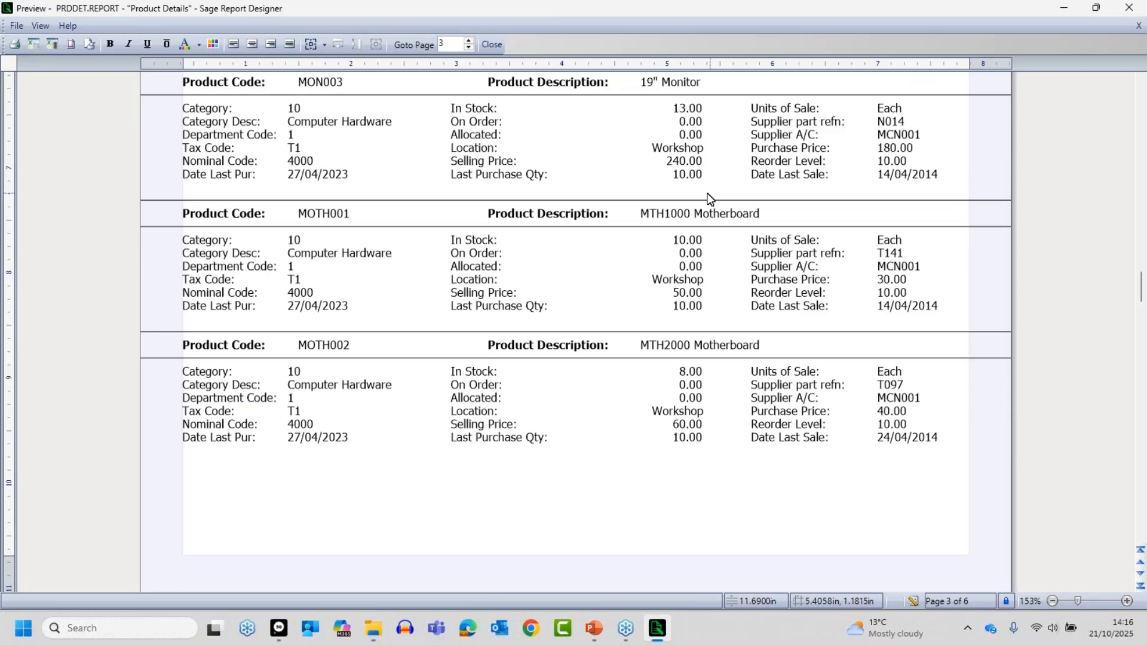
# - Change the report's LOCATION filter condition to Does not equal Workshop and apply it
pyautogui.click(915, 600)
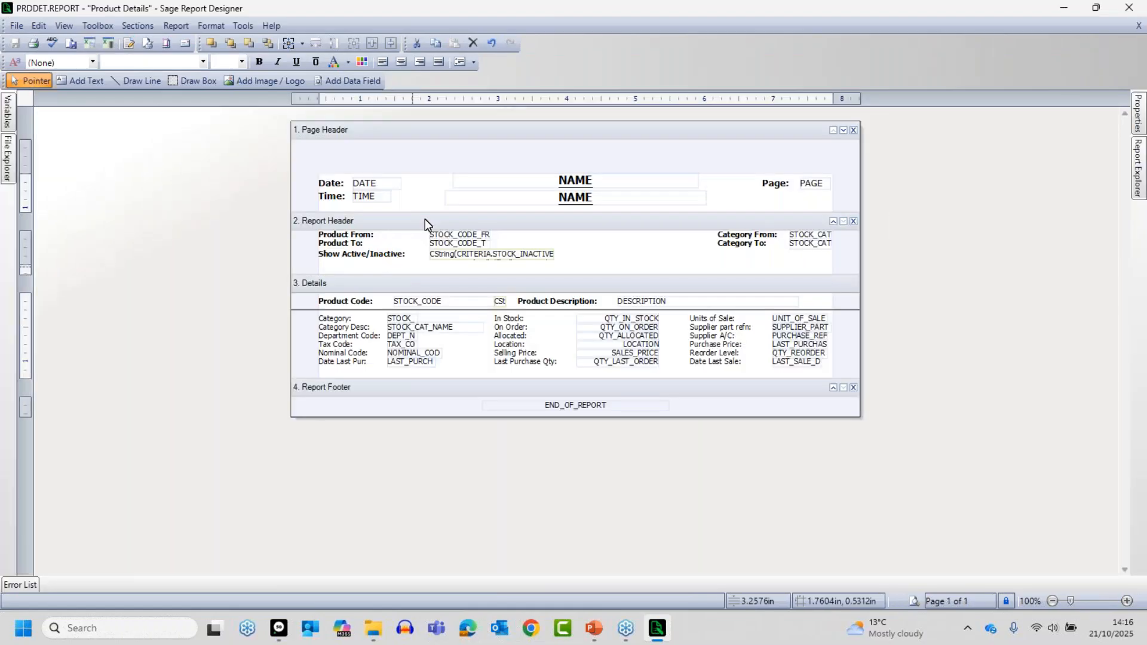
pyautogui.click(172, 26)
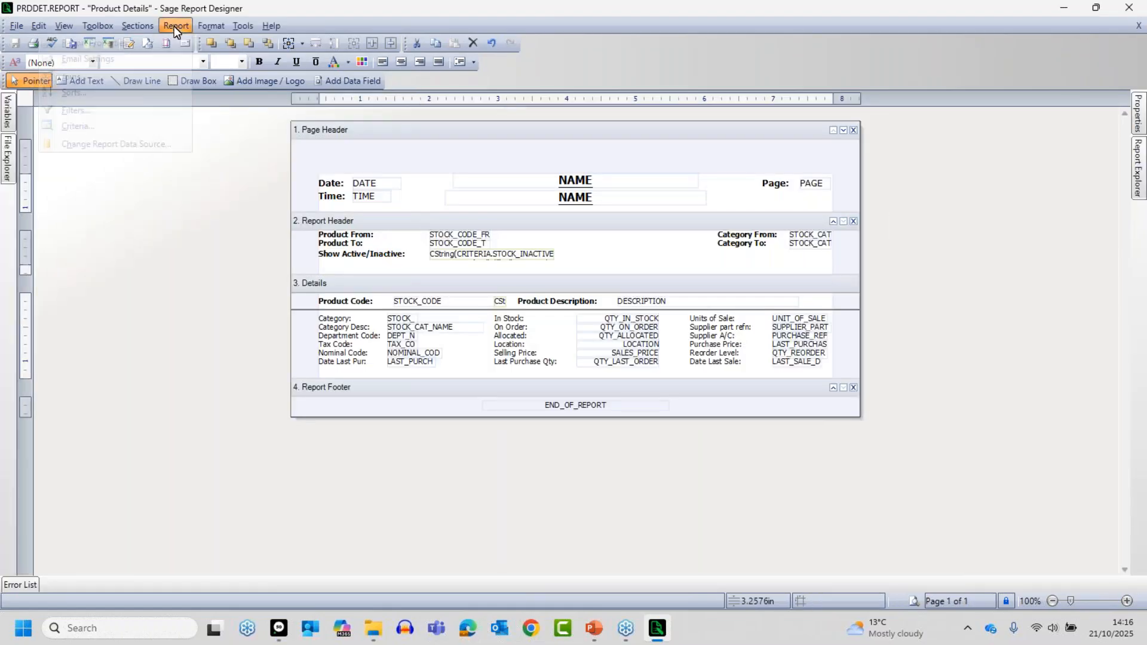
pyautogui.click(89, 113)
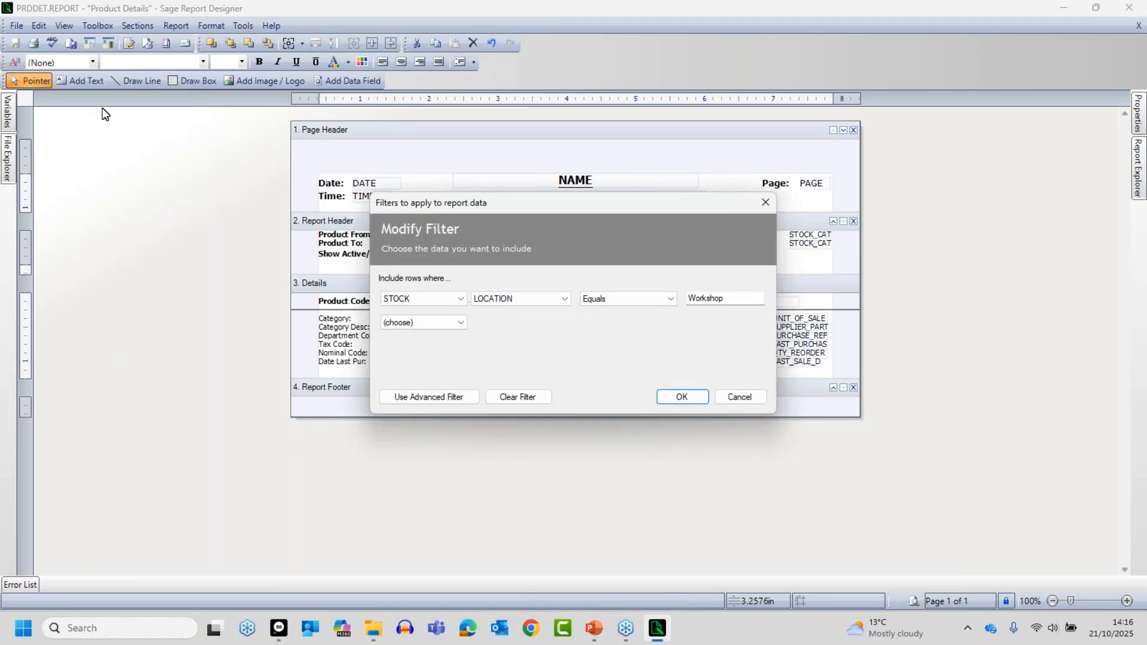
pyautogui.click(633, 297)
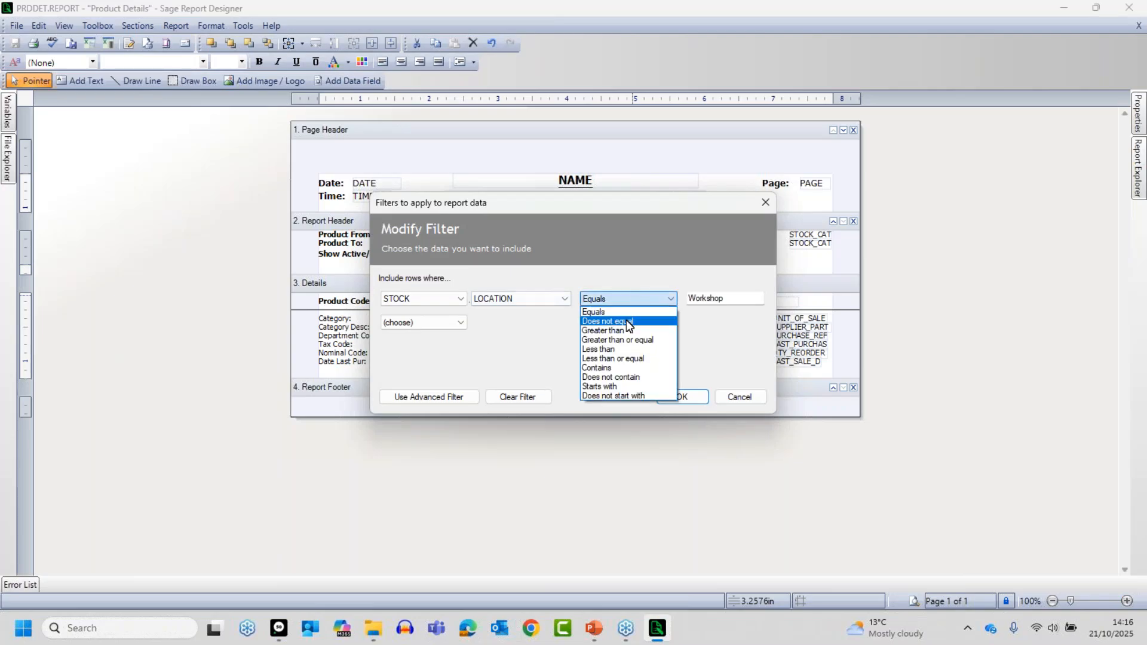
pyautogui.click(627, 321)
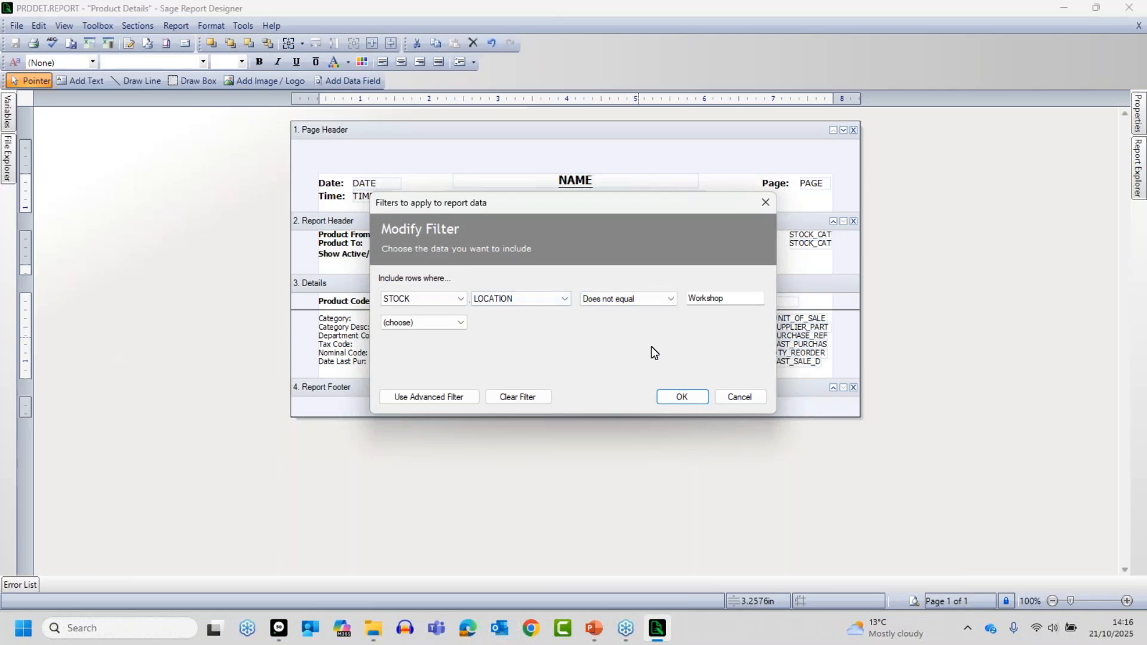
pyautogui.click(683, 397)
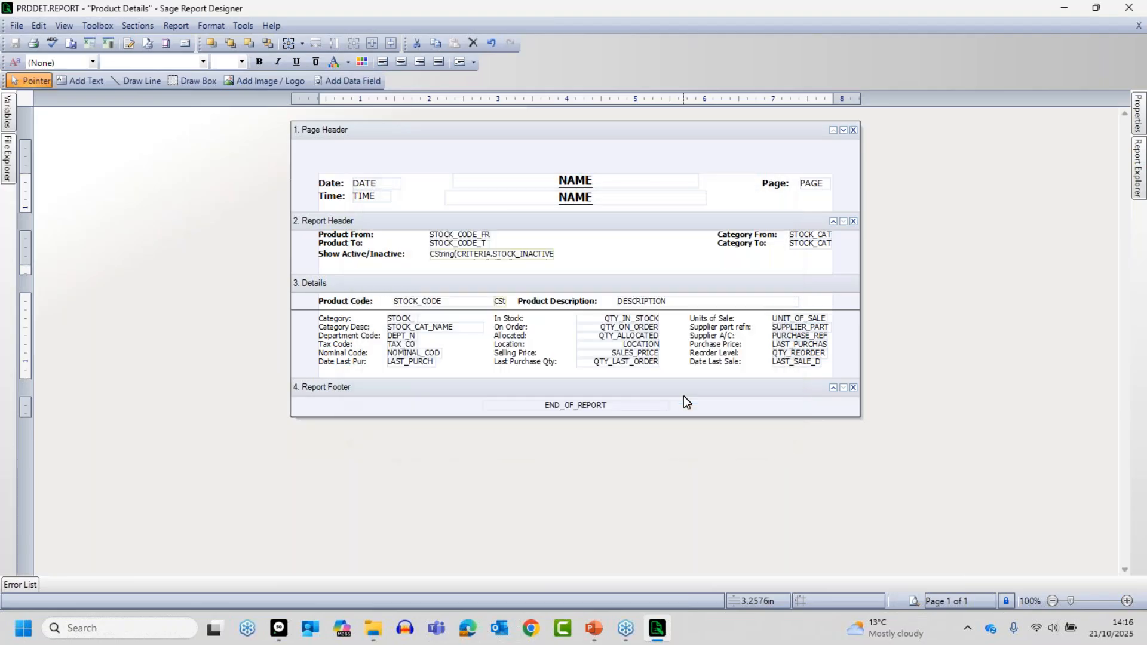
# - Preview the report with the default criteria and check which locations are listed when Workshop is excluded
pyautogui.click(913, 601)
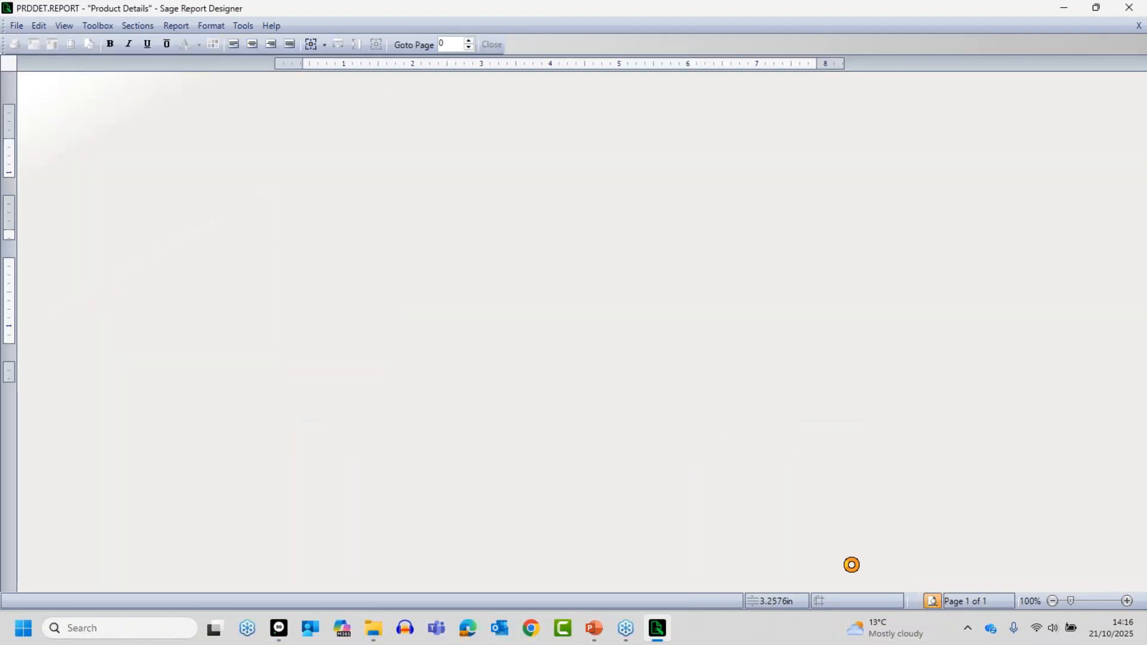
pyautogui.click(686, 389)
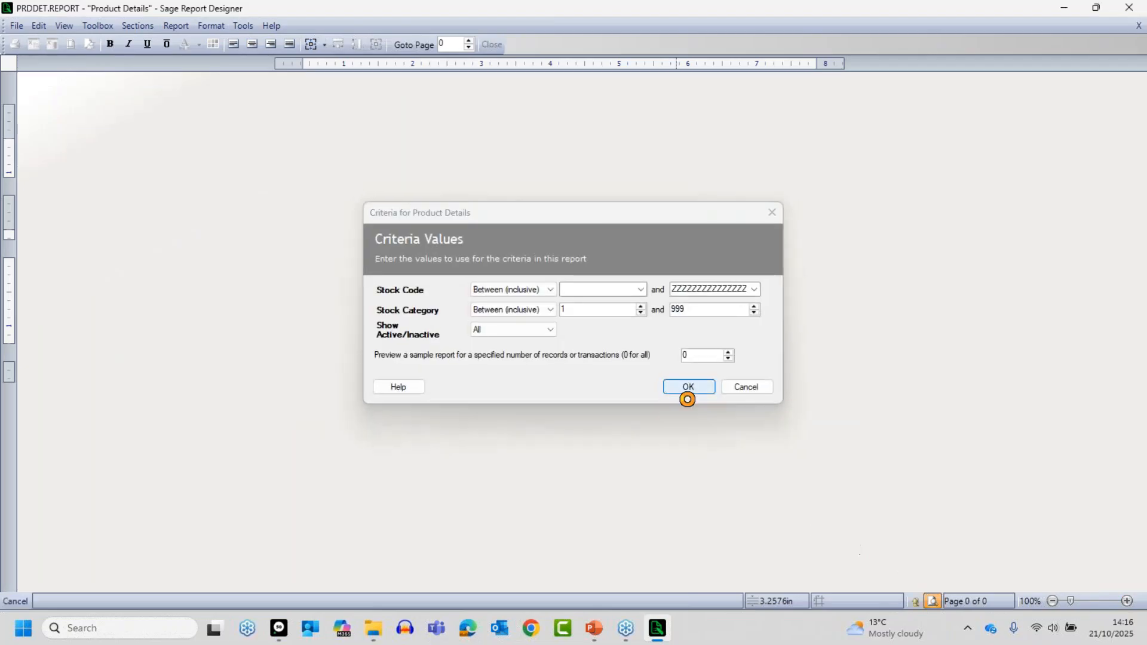
pyautogui.click(1127, 601)
pyautogui.click(1127, 601)
pyautogui.click(1127, 601)
pyautogui.click(1127, 601)
pyautogui.click(1127, 601)
pyautogui.click(1127, 602)
pyautogui.click(1127, 602)
pyautogui.click(1127, 601)
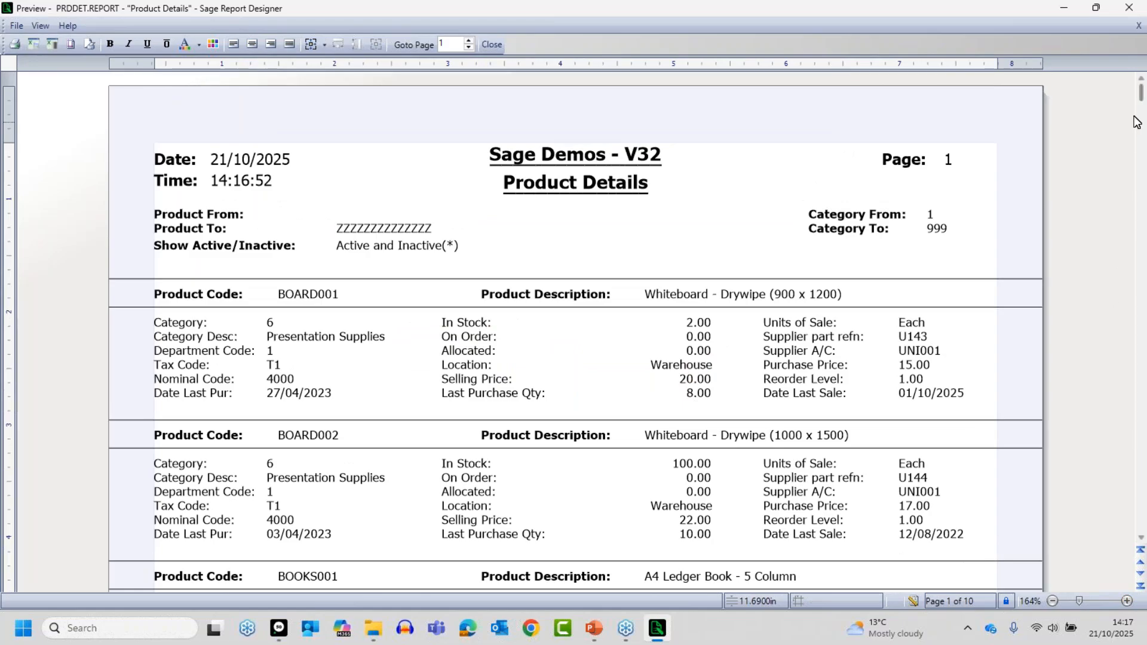
pyautogui.moveTo(1142, 107); pyautogui.dragTo(1141, 175)
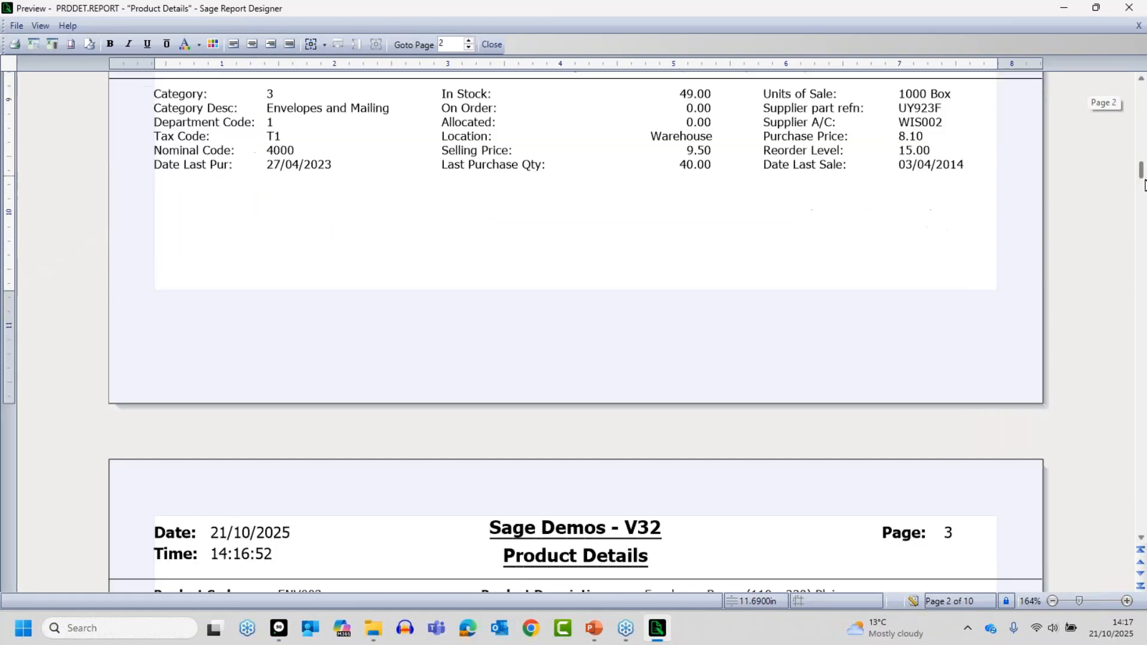
pyautogui.scroll(-1, 992, 370)
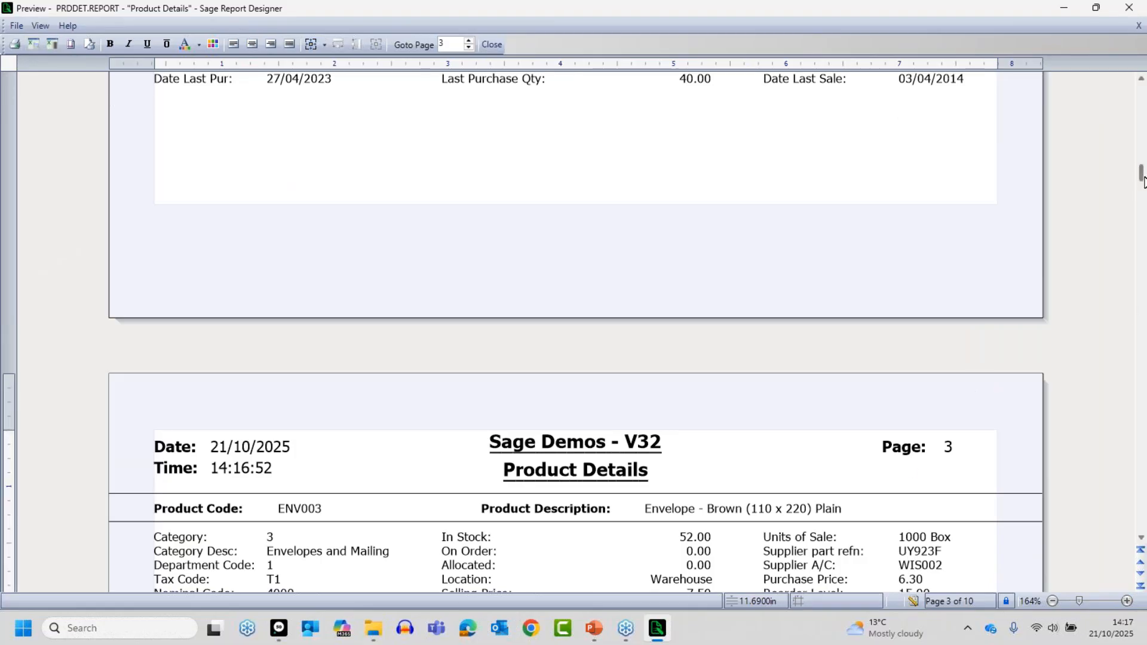
pyautogui.moveTo(1145, 173); pyautogui.dragTo(1141, 129)
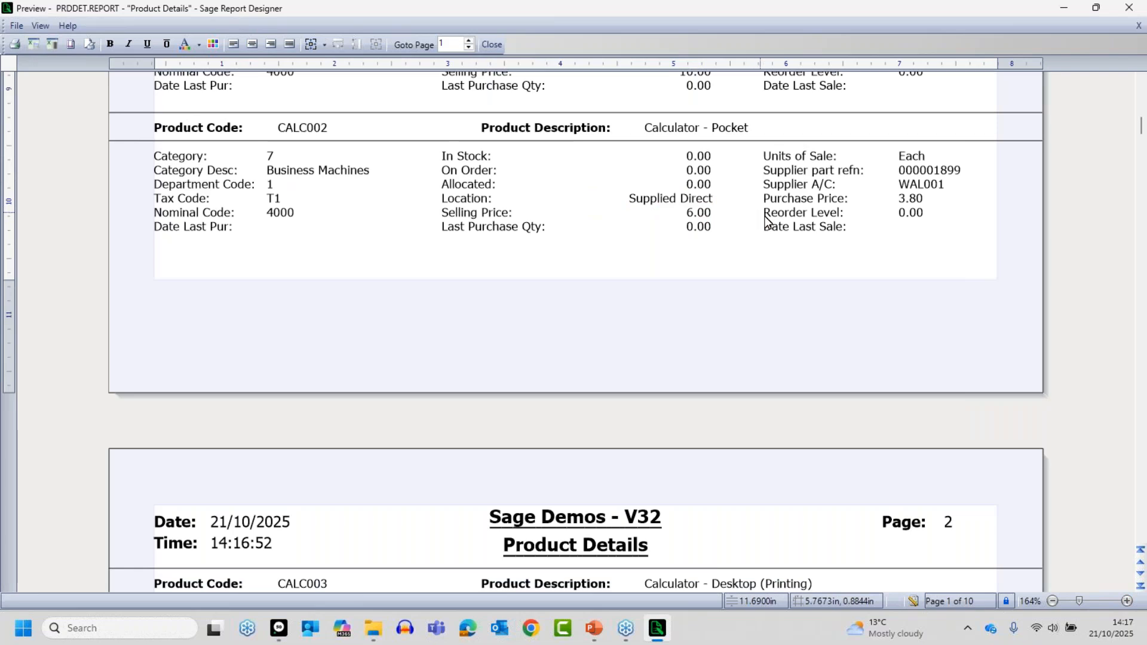
# - Return to the report design, clear the location filter from the report data and apply the change
pyautogui.click(913, 602)
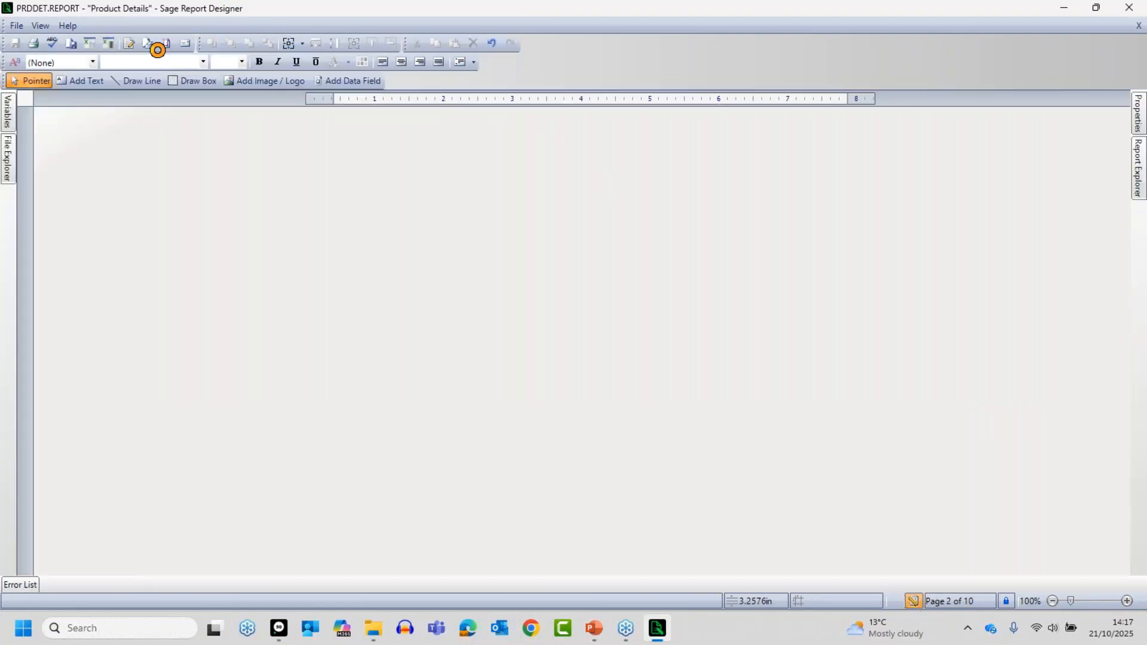
pyautogui.click(175, 25)
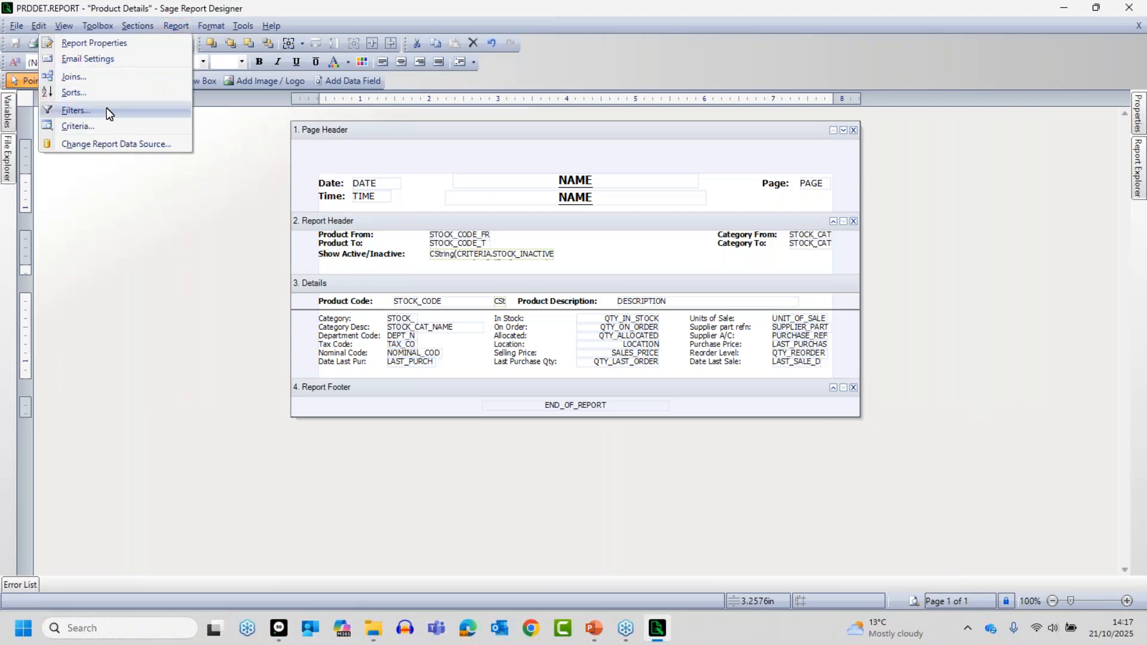
pyautogui.click(107, 107)
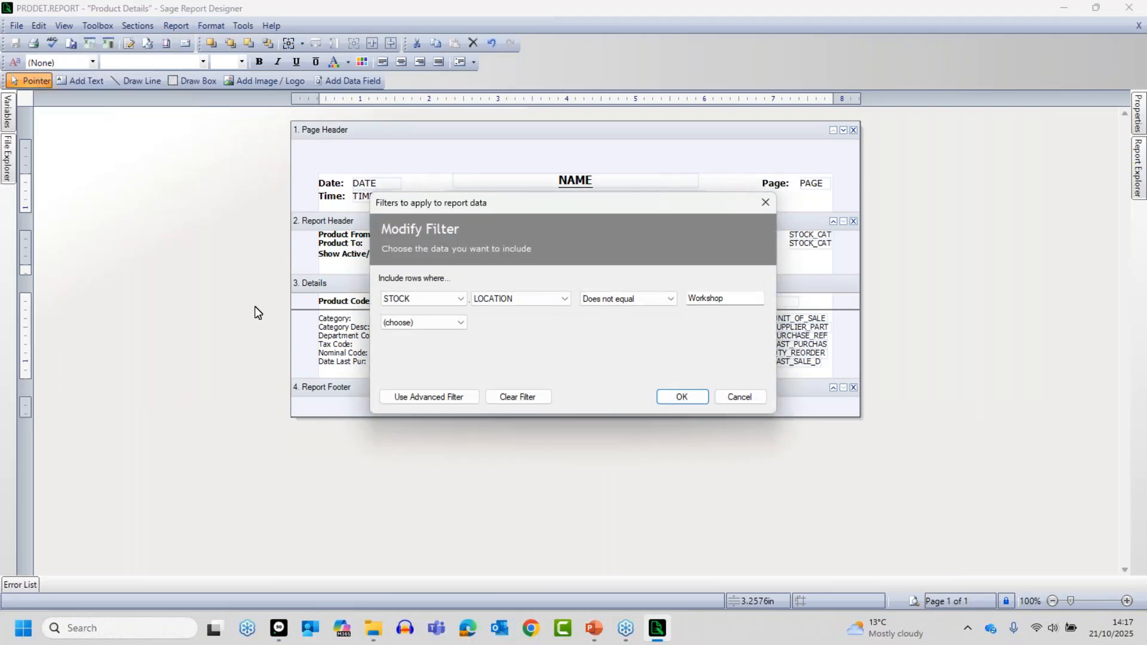
pyautogui.click(508, 397)
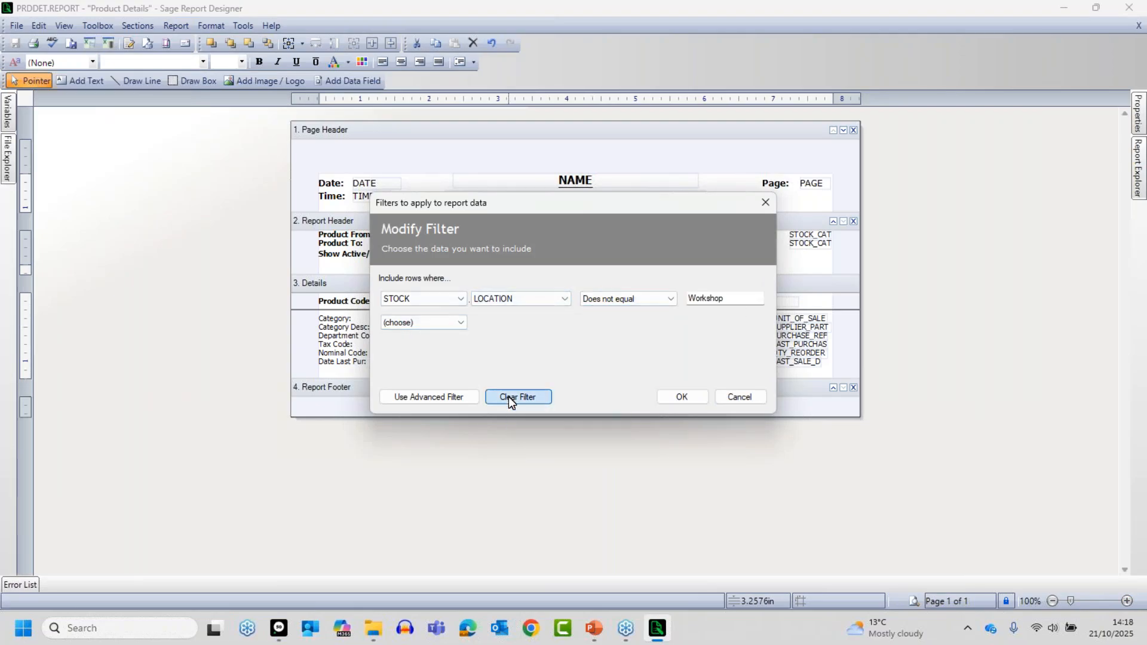
pyautogui.click(680, 398)
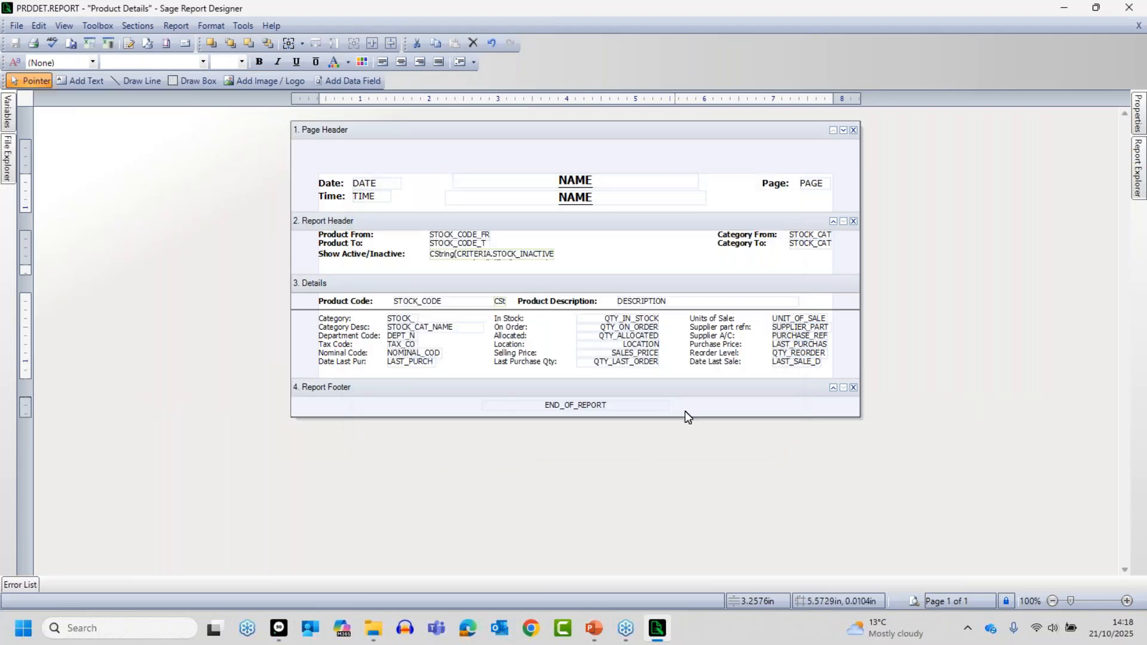
# - Preview the unfiltered Product Details report with the default criteria and review the product locations on the first two pages
pyautogui.click(914, 601)
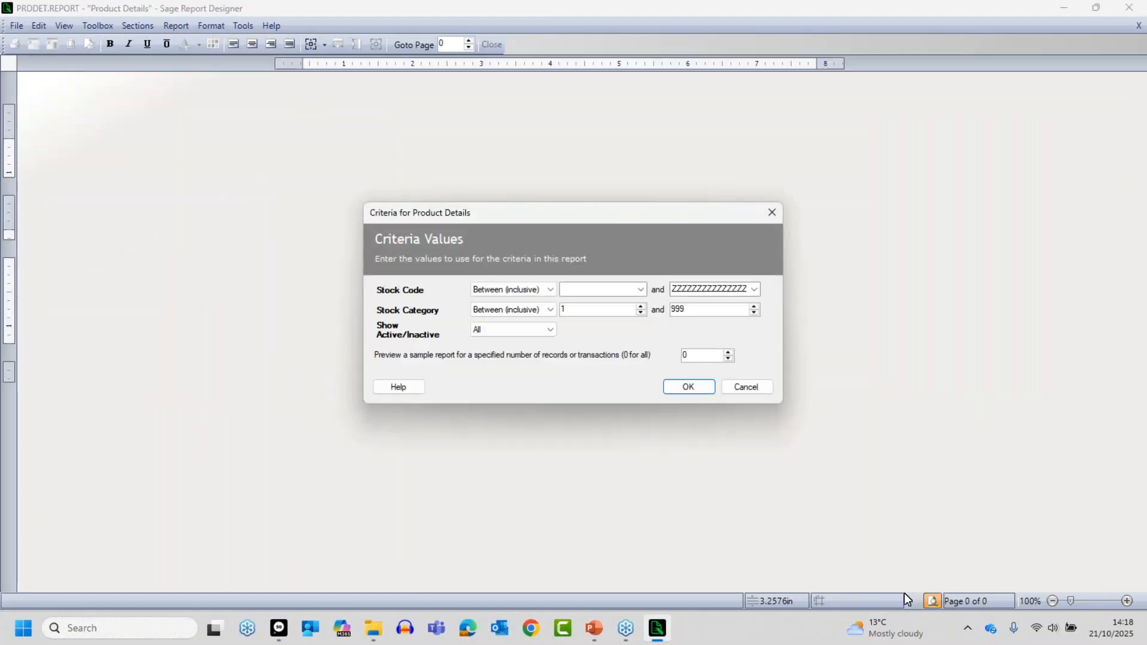
pyautogui.click(681, 388)
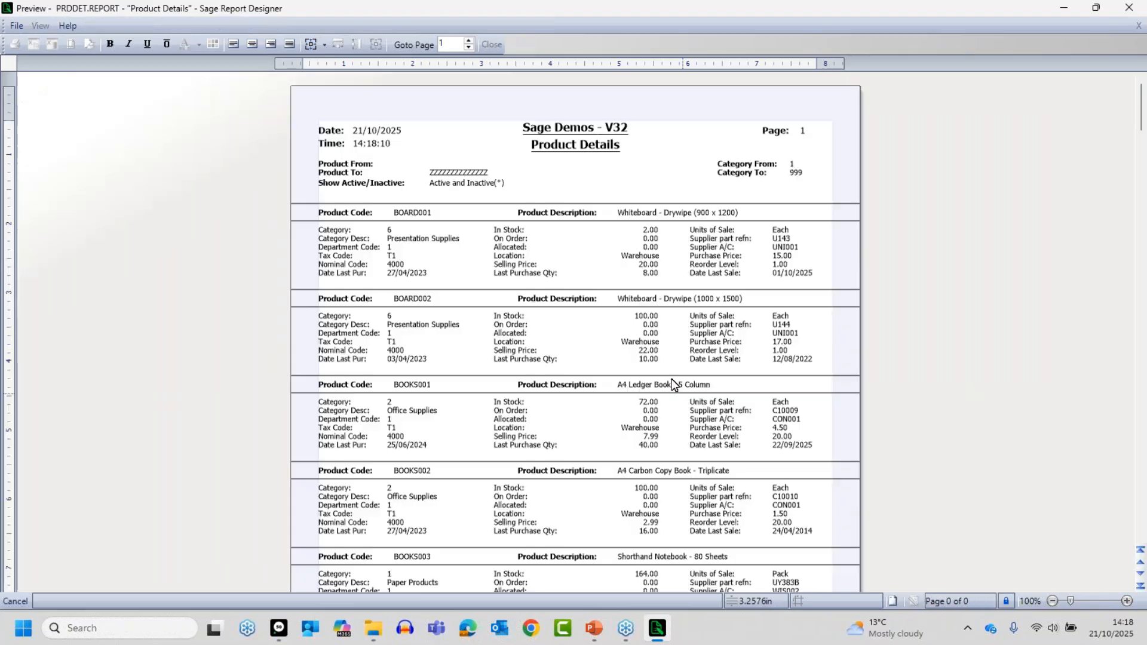
pyautogui.click(1129, 601)
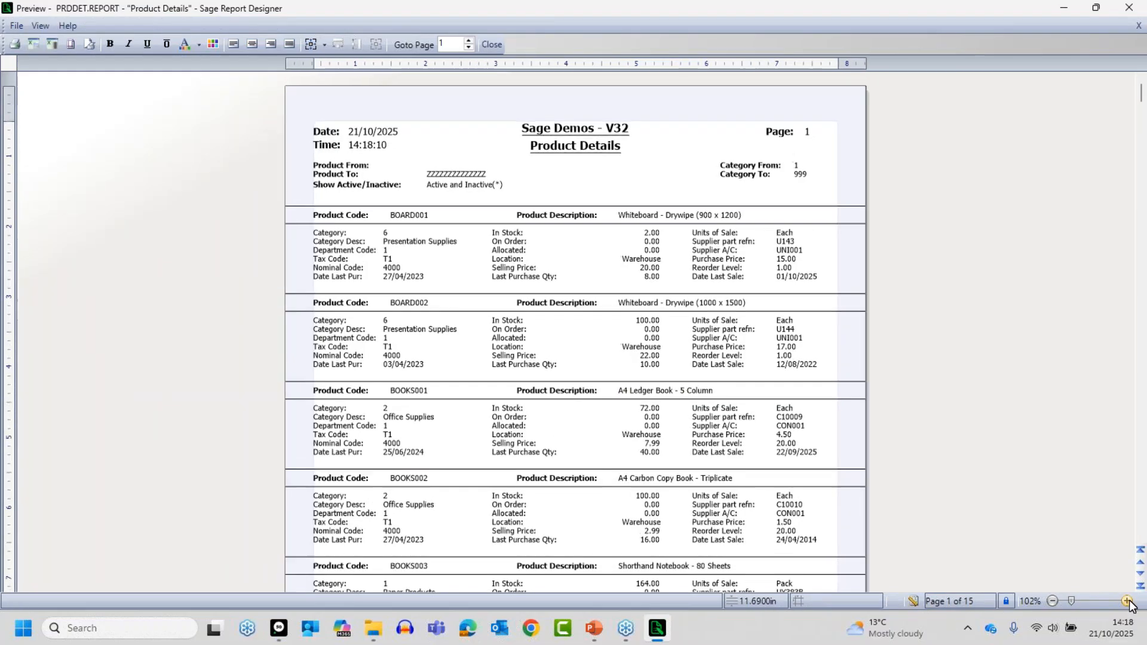
pyautogui.click(1128, 602)
pyautogui.click(1128, 602)
pyautogui.click(1129, 602)
pyautogui.click(1128, 602)
pyautogui.click(1128, 601)
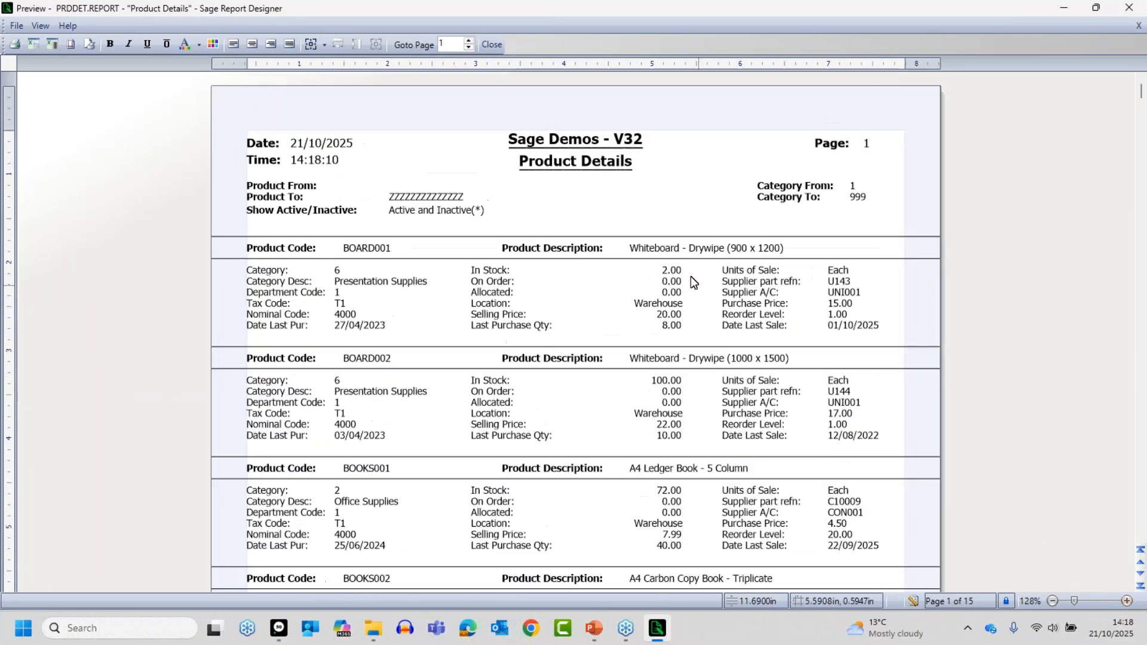
pyautogui.click(1140, 471)
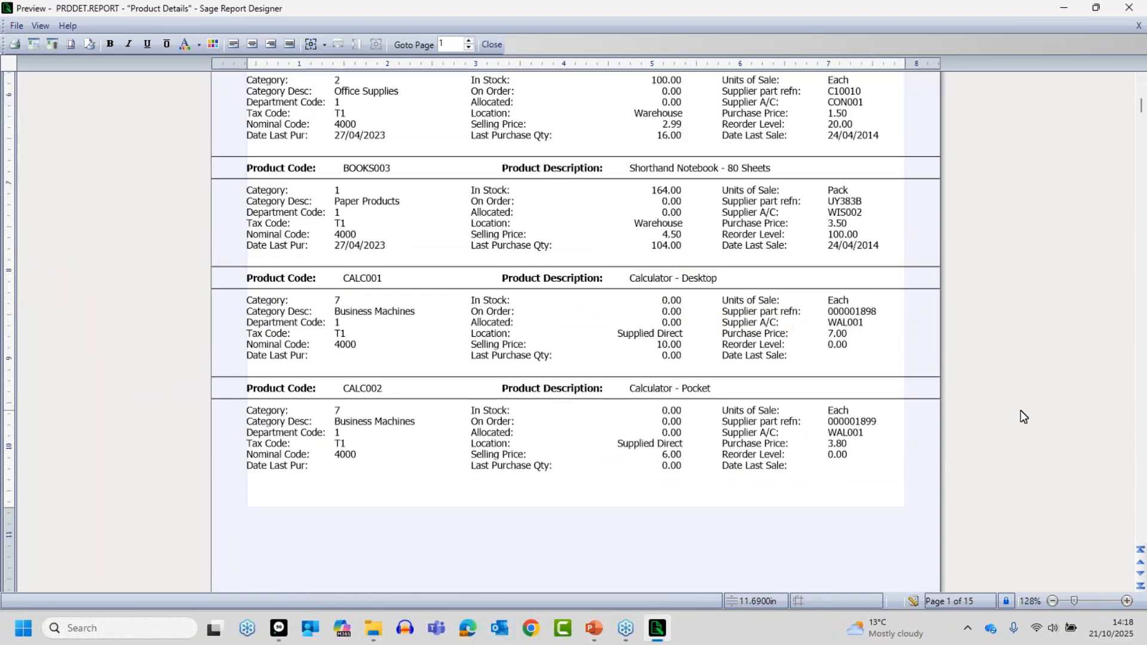
pyautogui.click(1141, 433)
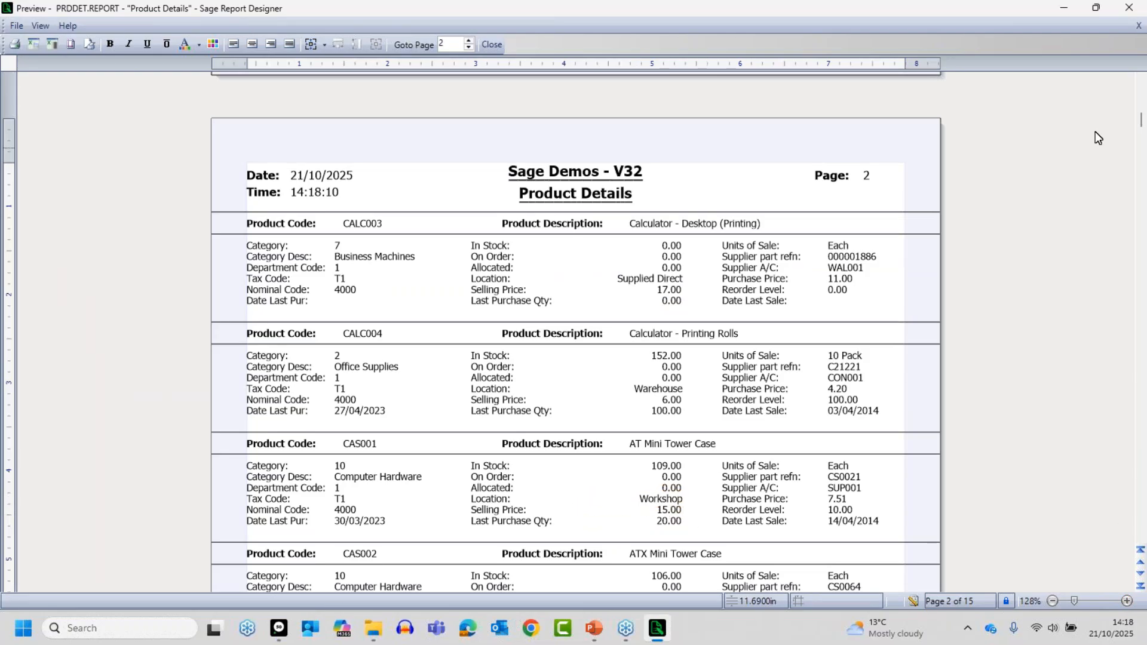
pyautogui.moveTo(1141, 123); pyautogui.dragTo(1086, 110)
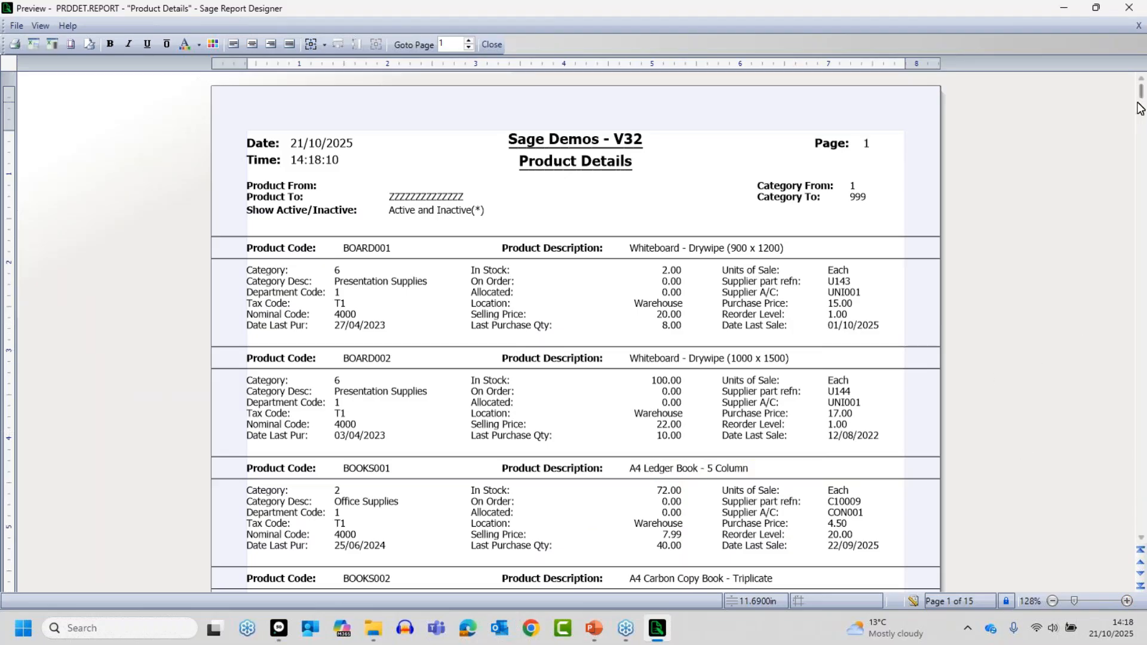
pyautogui.moveTo(1141, 92); pyautogui.dragTo(1141, 123)
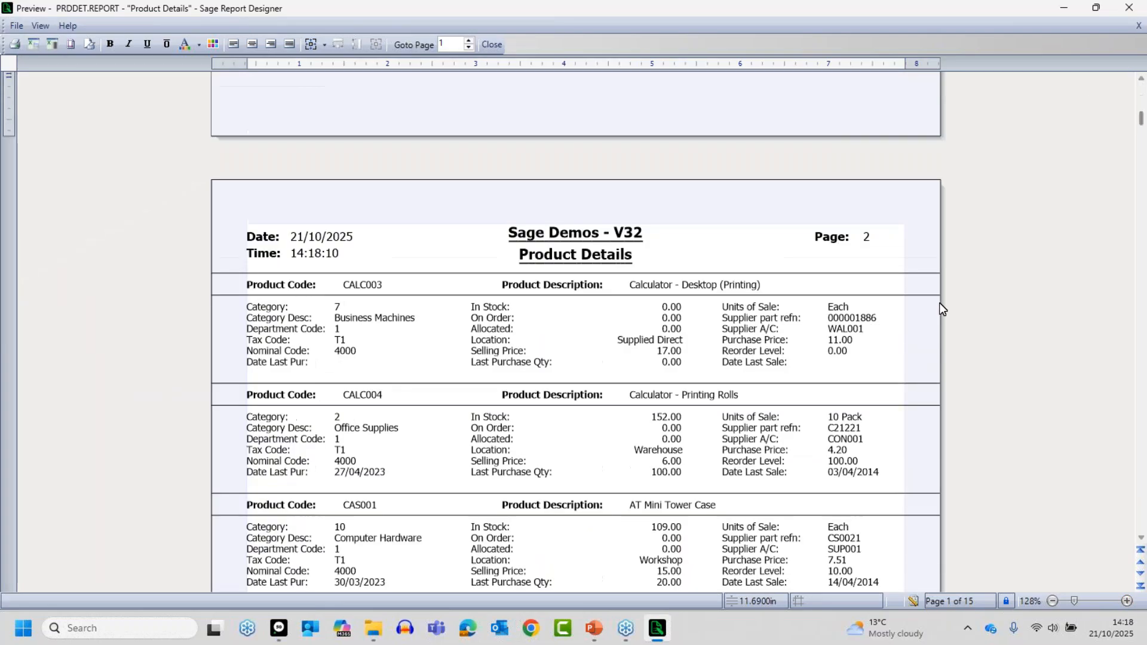
pyautogui.moveTo(1142, 122); pyautogui.dragTo(1098, 137)
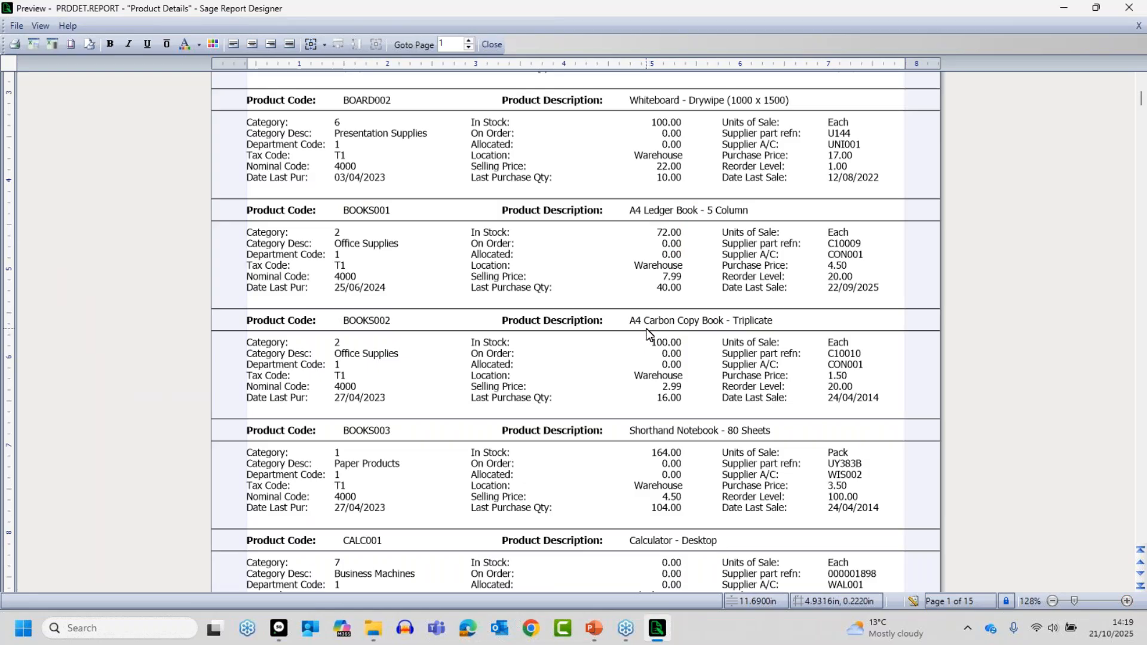
# - Return to the report design and start a new report data filter on the STOCK table's DESCRIPTION variable
pyautogui.click(913, 602)
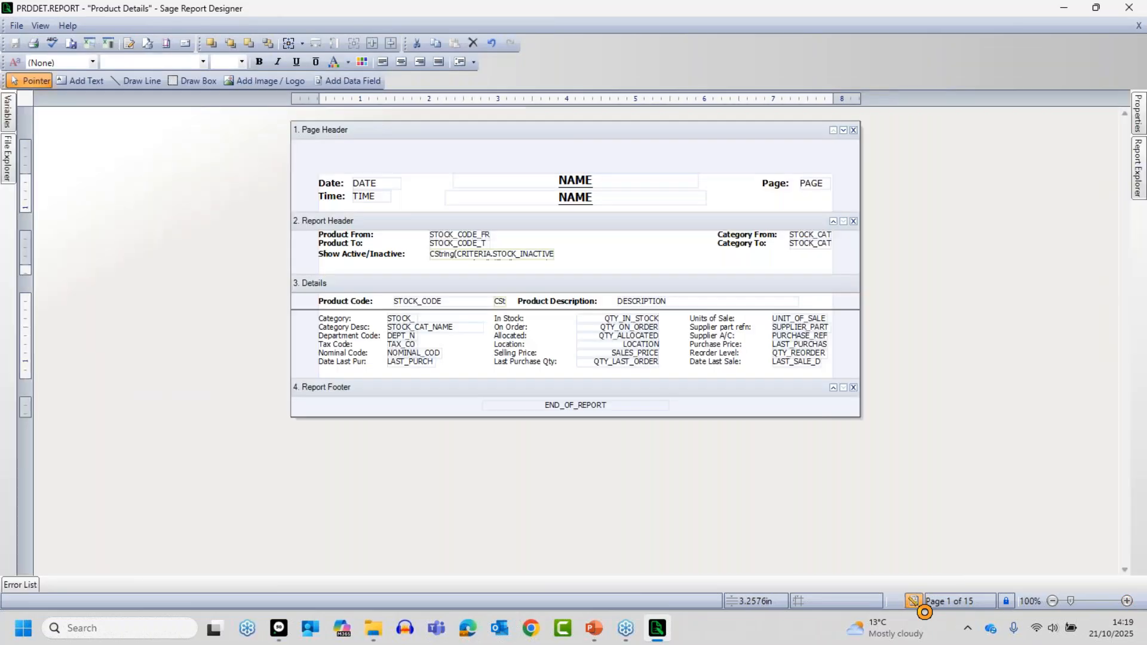
pyautogui.click(1127, 601)
pyautogui.click(1128, 602)
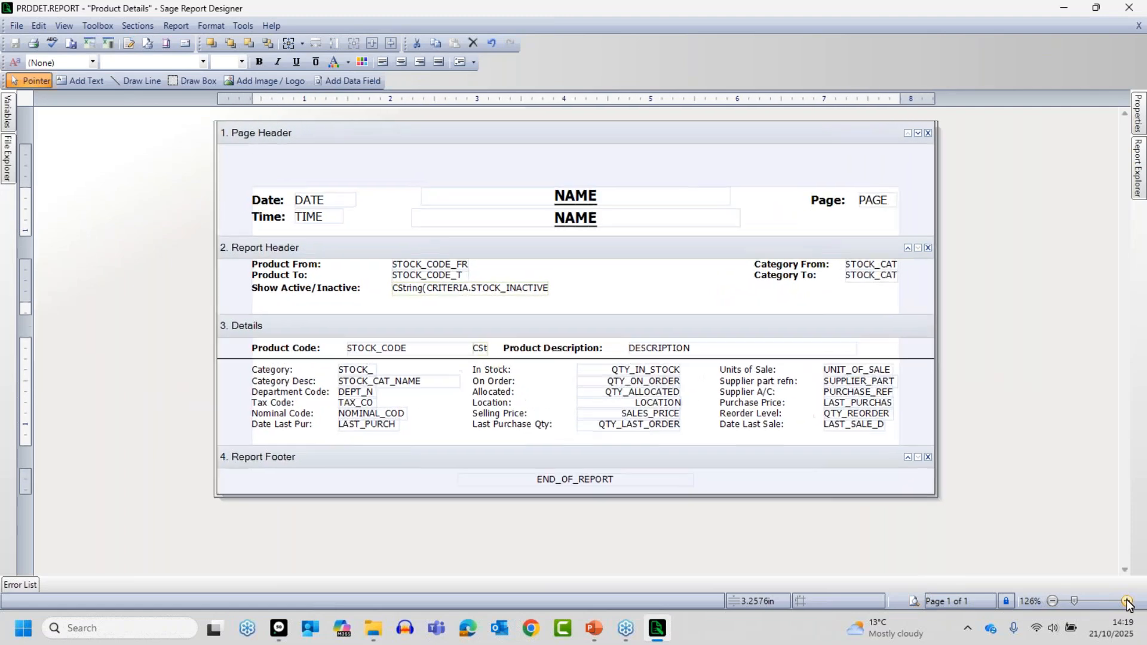
pyautogui.click(1128, 602)
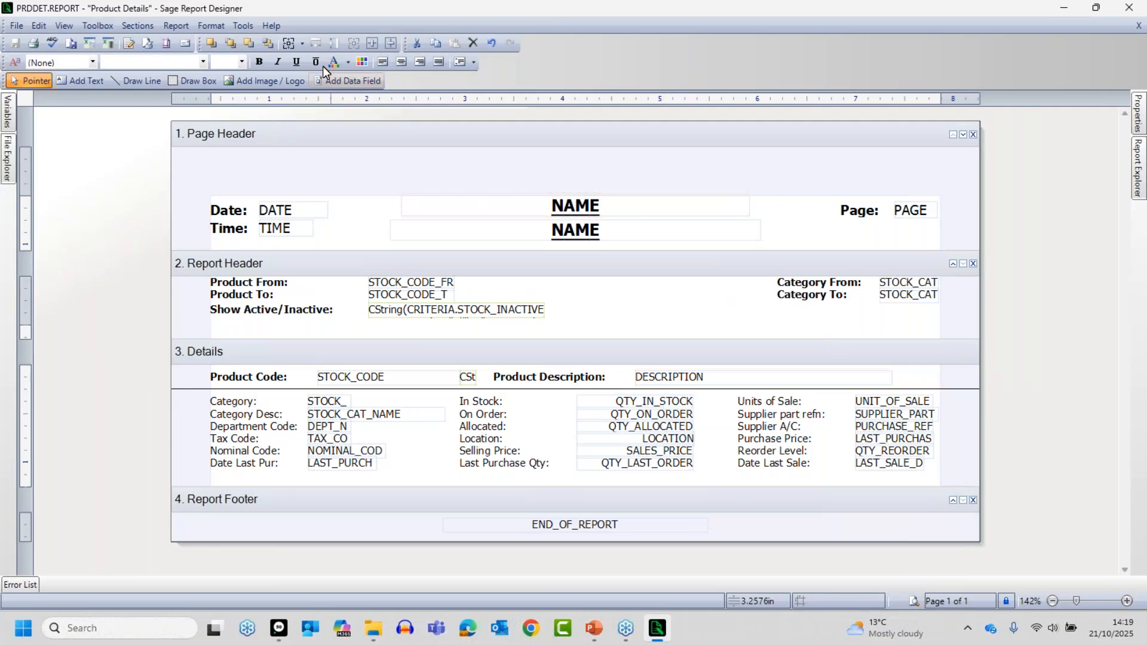
pyautogui.click(176, 27)
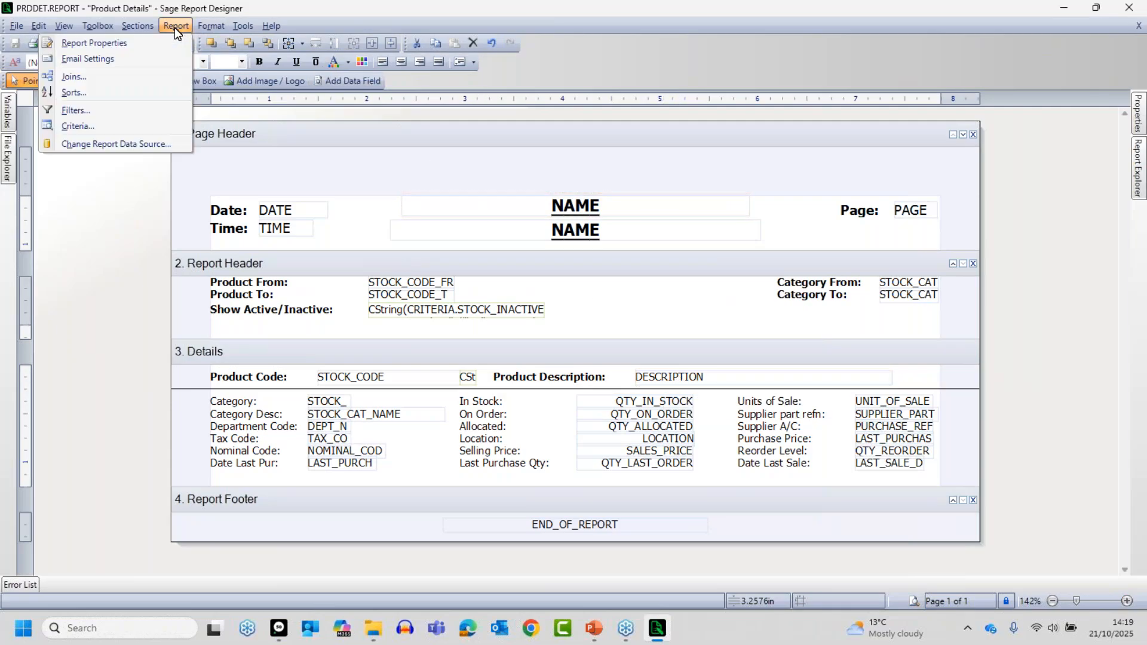
pyautogui.click(76, 110)
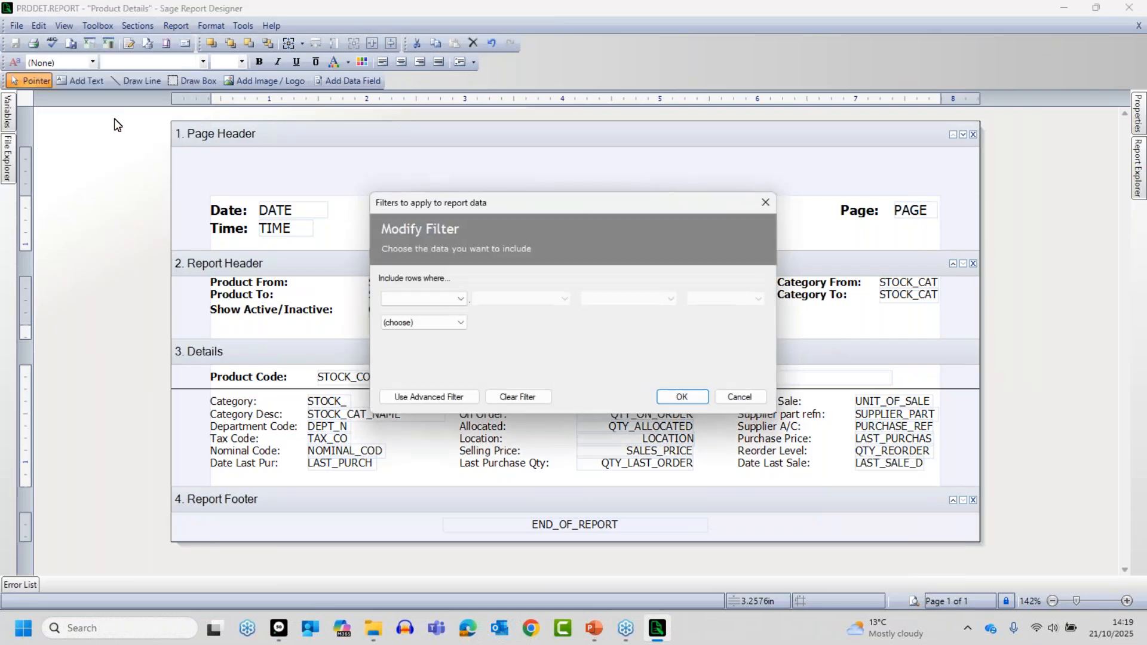
pyautogui.click(434, 297)
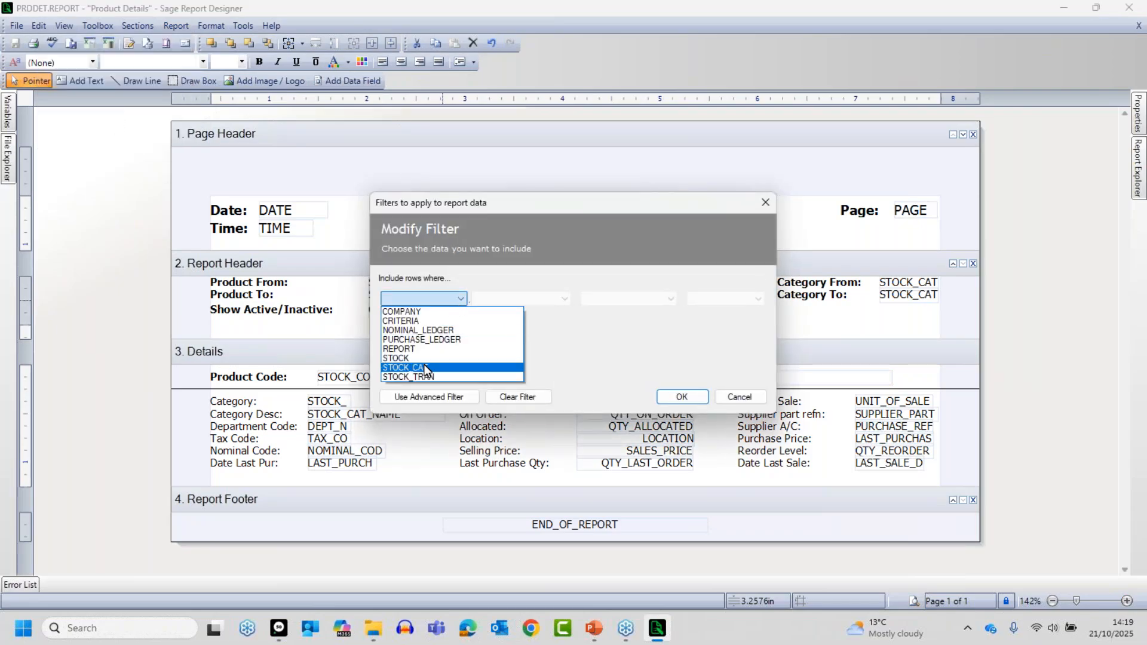
pyautogui.click(416, 359)
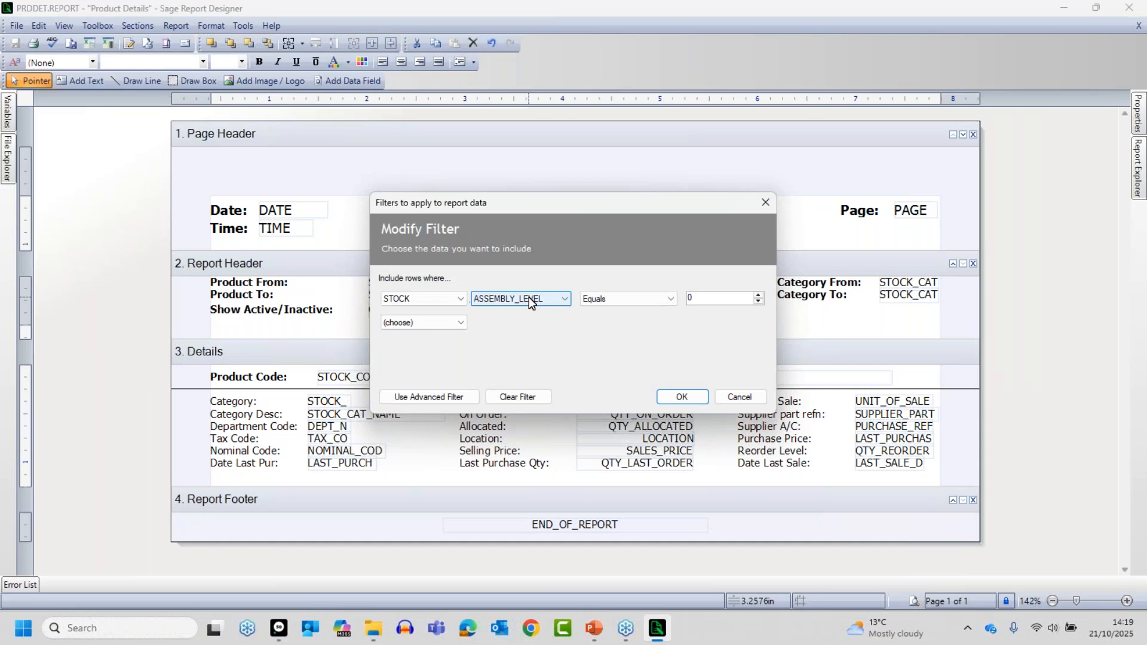
pyautogui.click(530, 298)
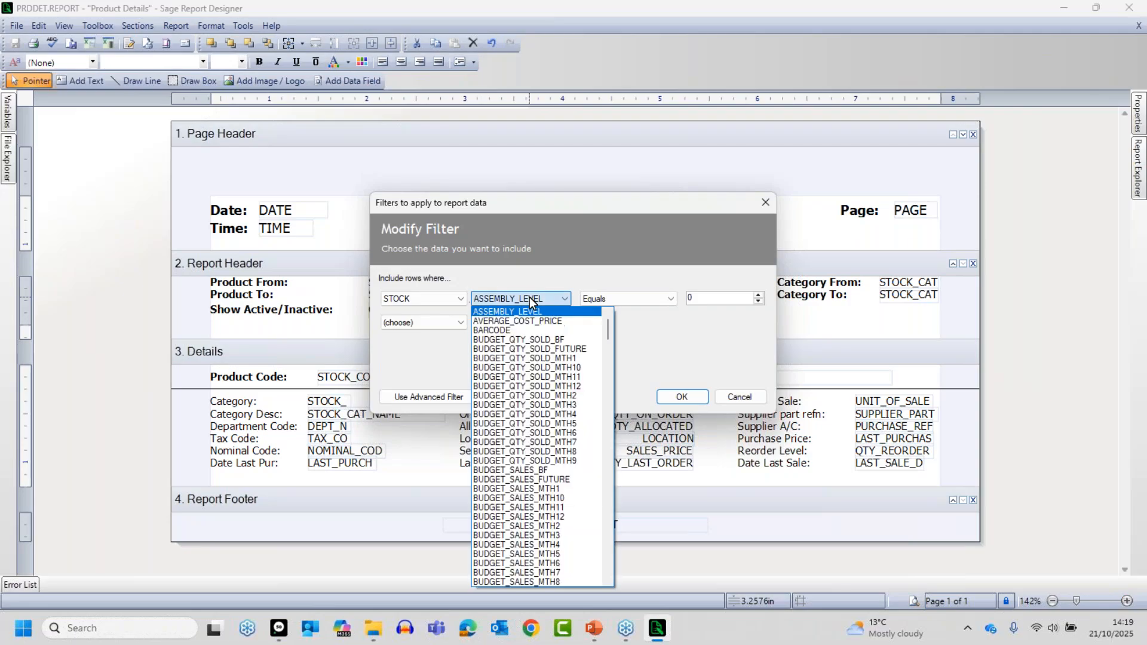
pyautogui.press('d')
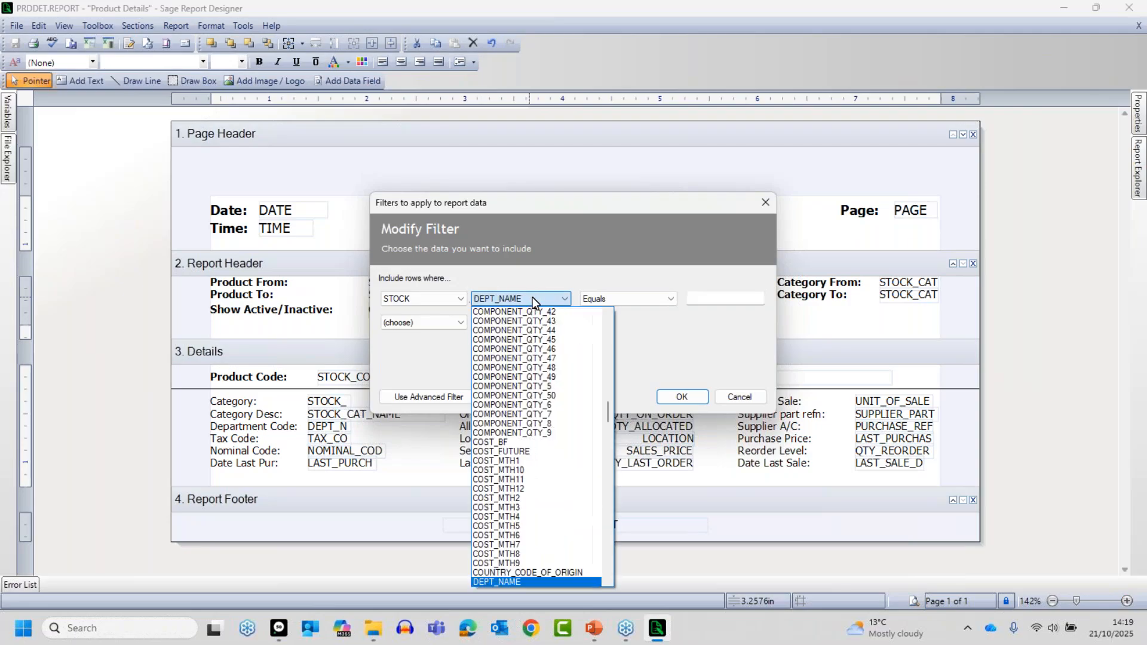
pyautogui.press('Down')
pyautogui.press('Down')
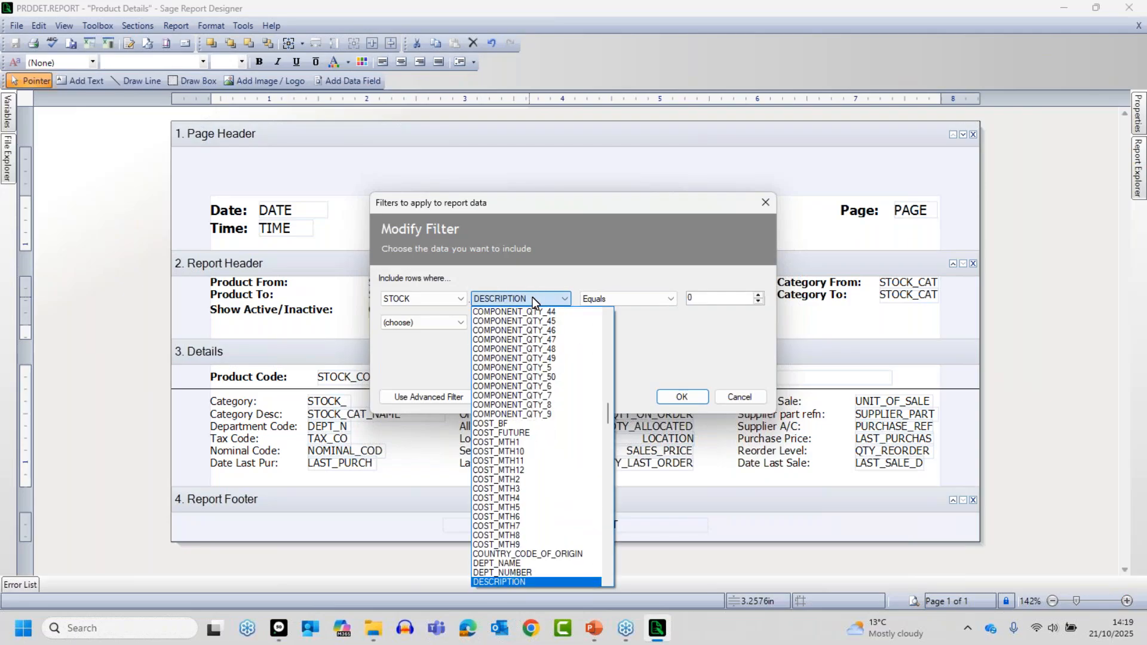
pyautogui.click(504, 582)
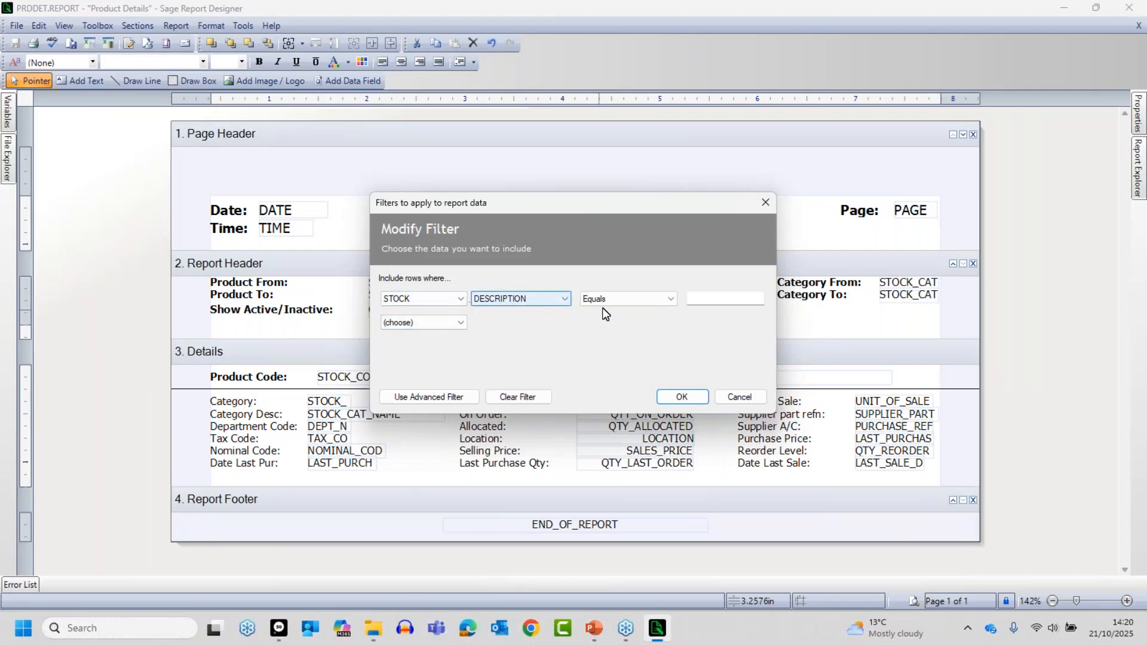
# - Set the DESCRIPTION filter condition to Starts with A4 and apply it to the report
pyautogui.click(623, 299)
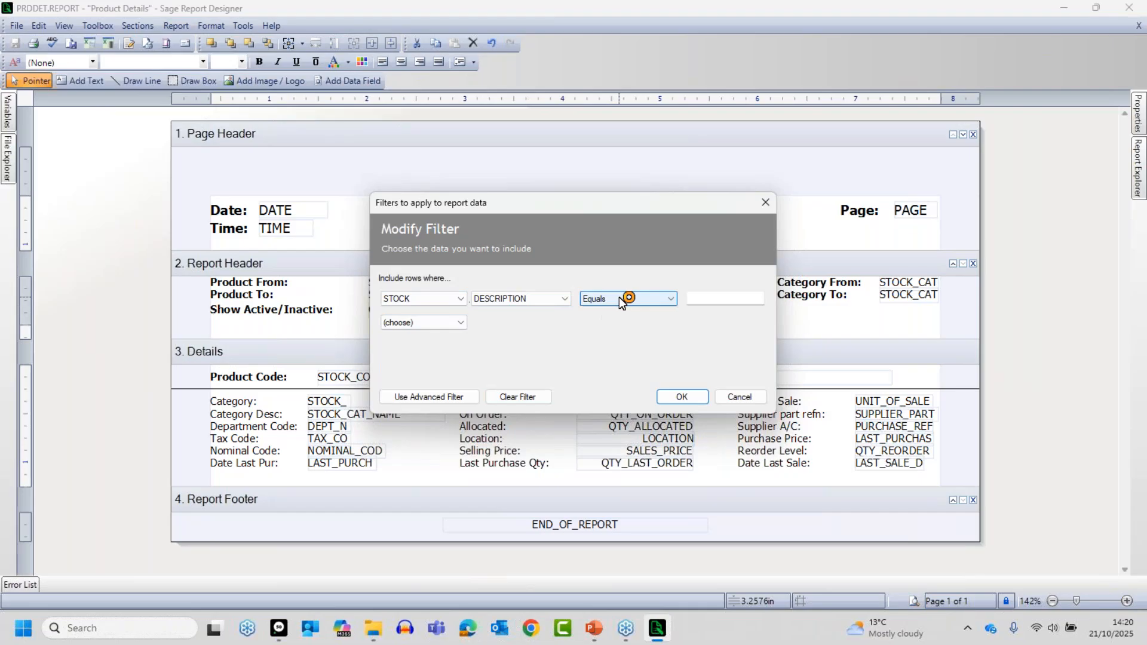
pyautogui.click(624, 299)
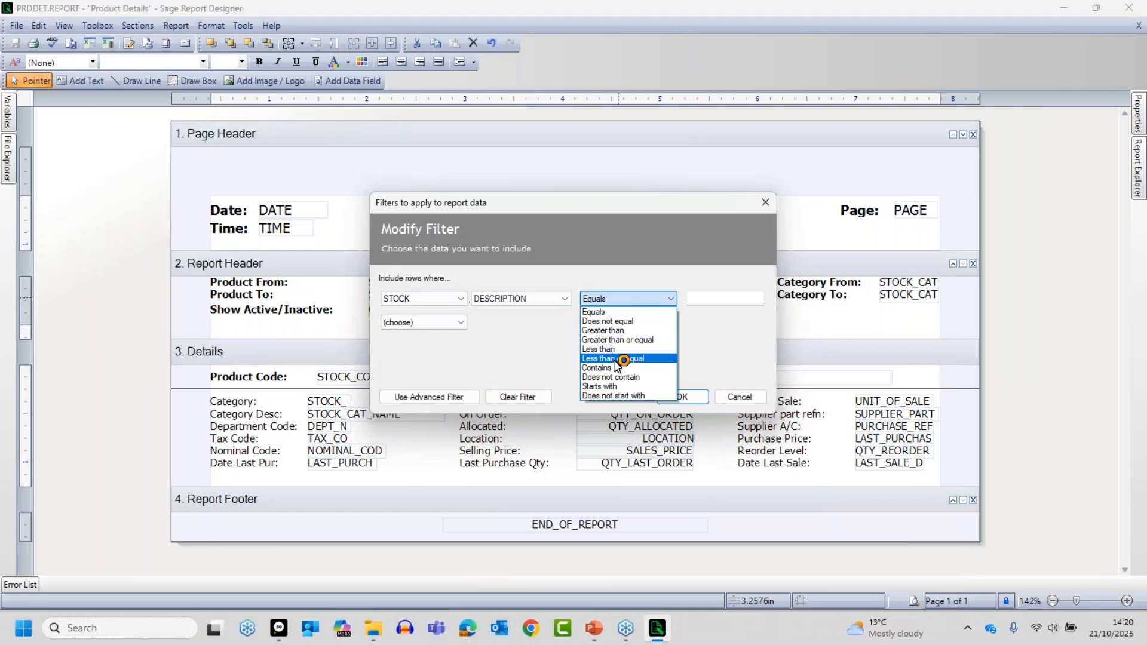
pyautogui.click(617, 387)
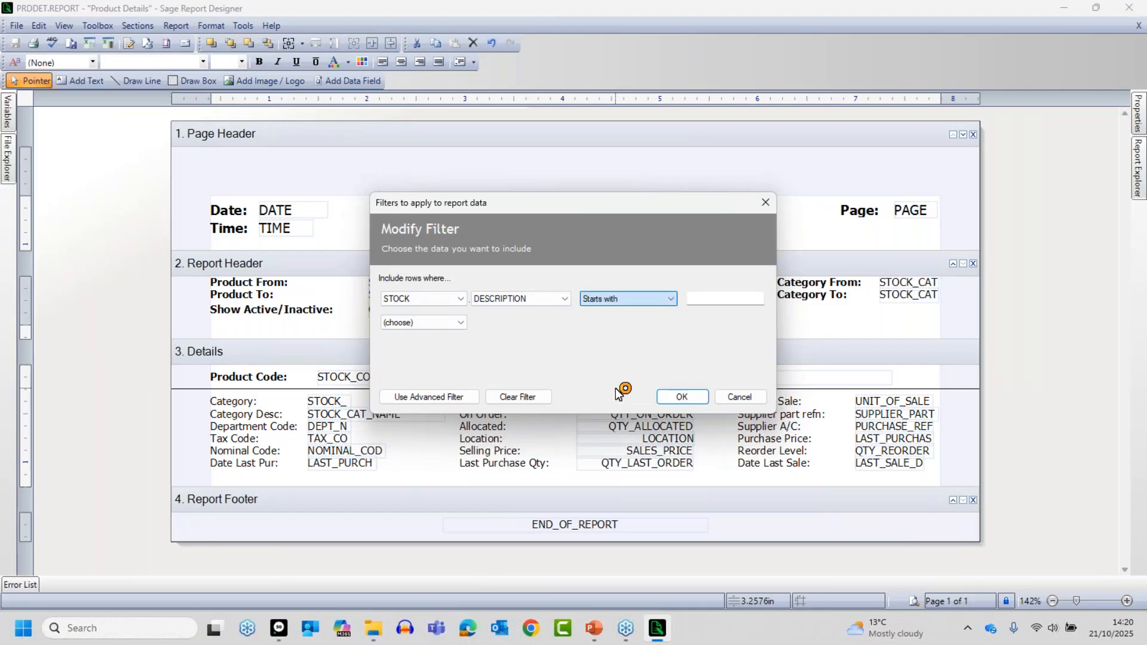
pyautogui.click(713, 296)
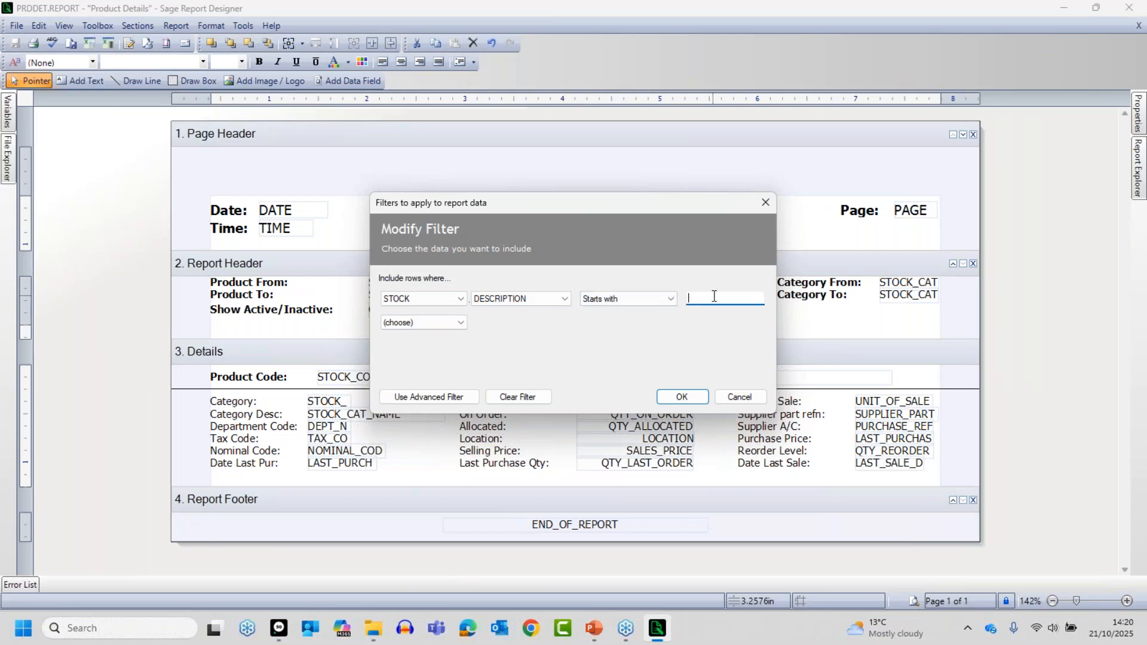
pyautogui.write('A4')
pyautogui.click(682, 398)
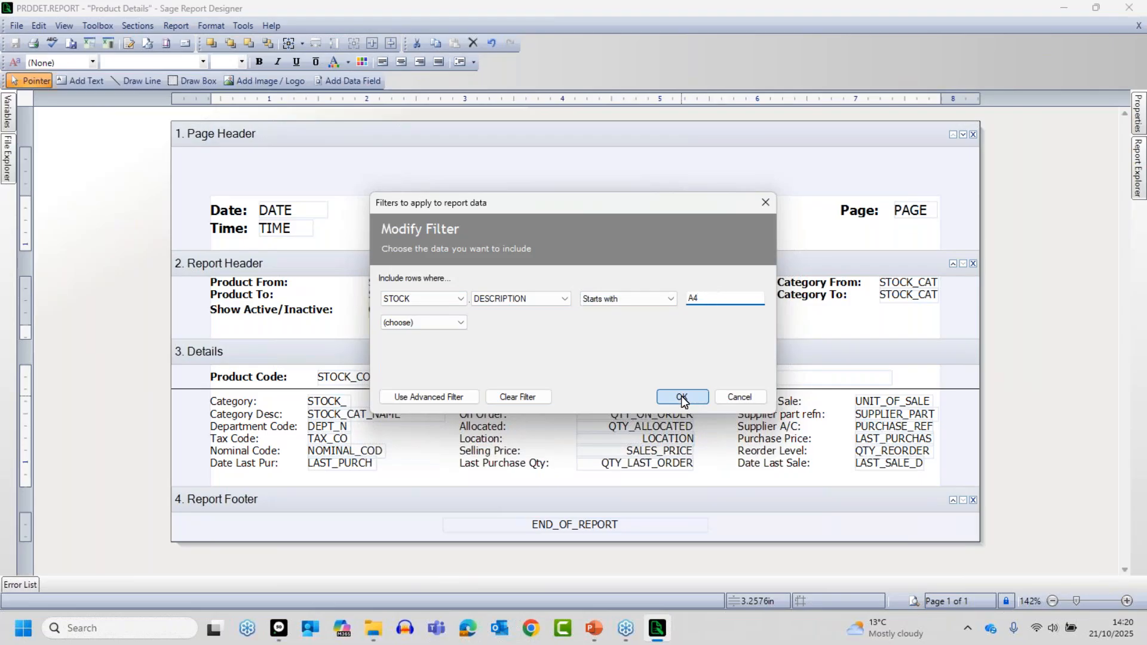
# - Preview the report with the default criteria and review the product descriptions through to the end of the report
pyautogui.click(915, 602)
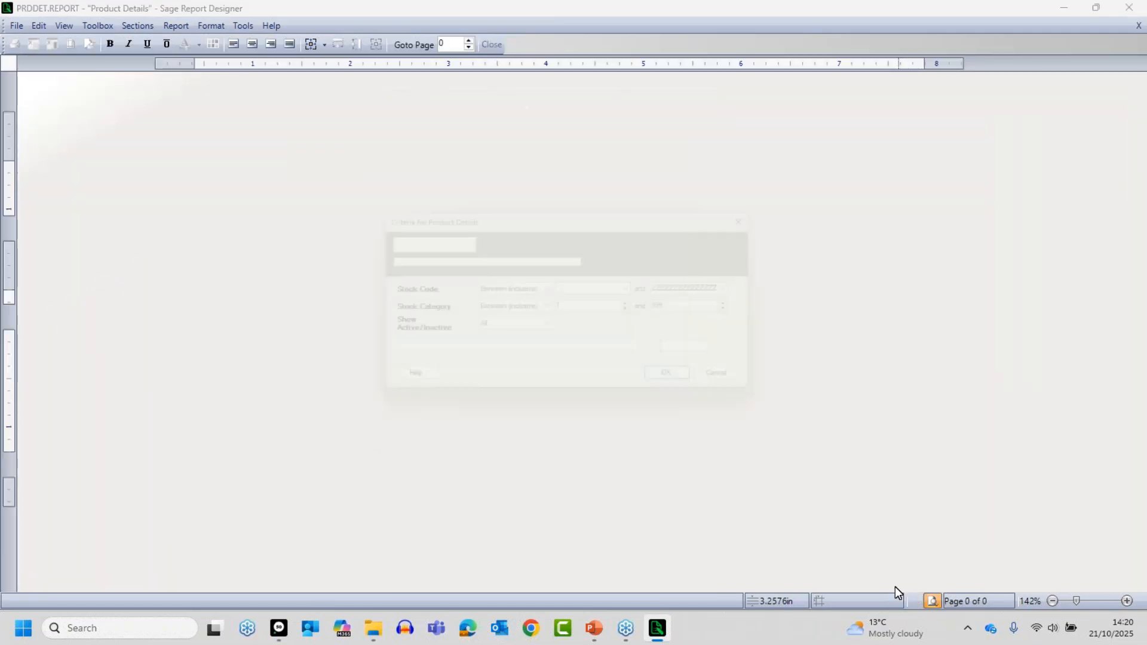
pyautogui.click(689, 387)
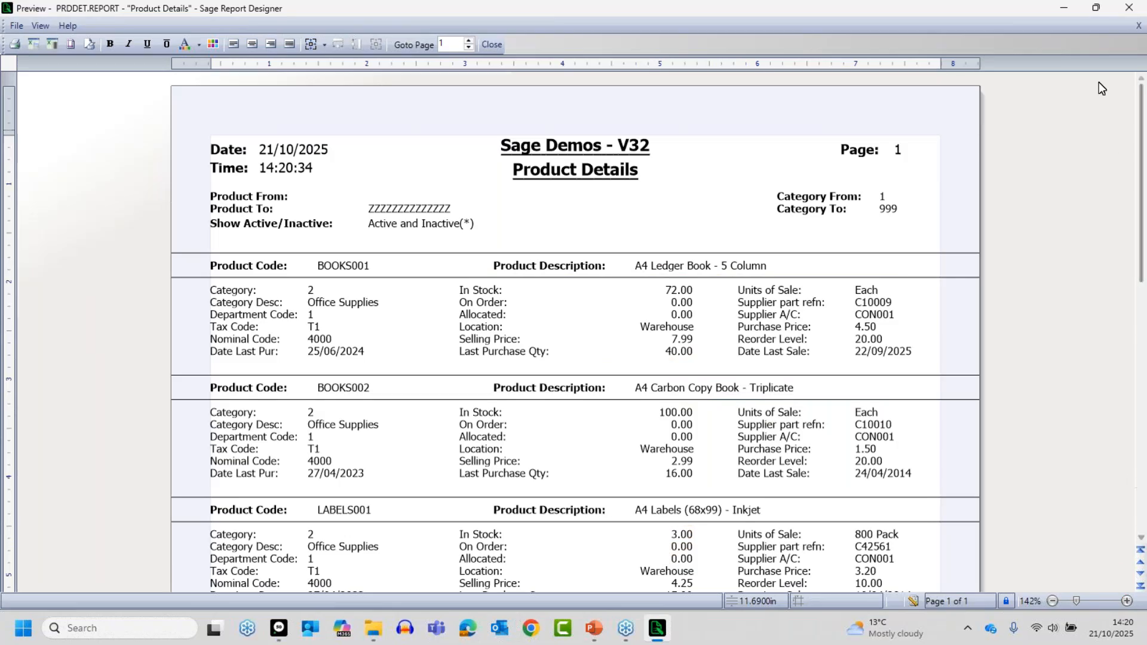
pyautogui.moveTo(1142, 158); pyautogui.dragTo(1141, 239)
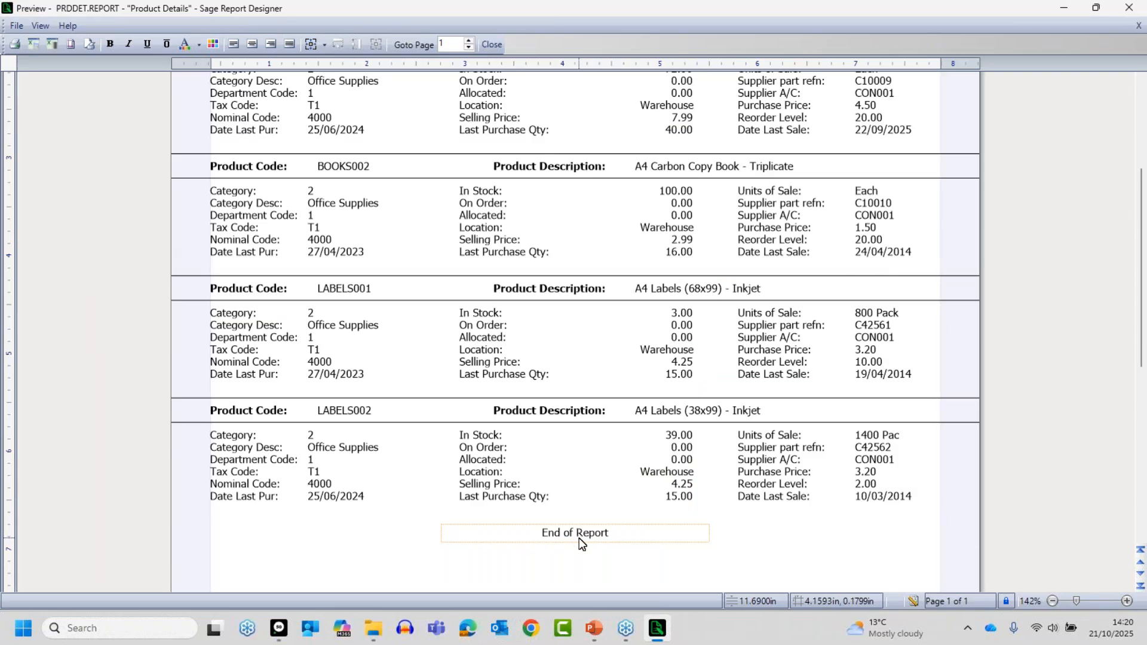
# - Return to the report design, change the DESCRIPTION filter condition to Contains A4 and apply it
pyautogui.click(913, 603)
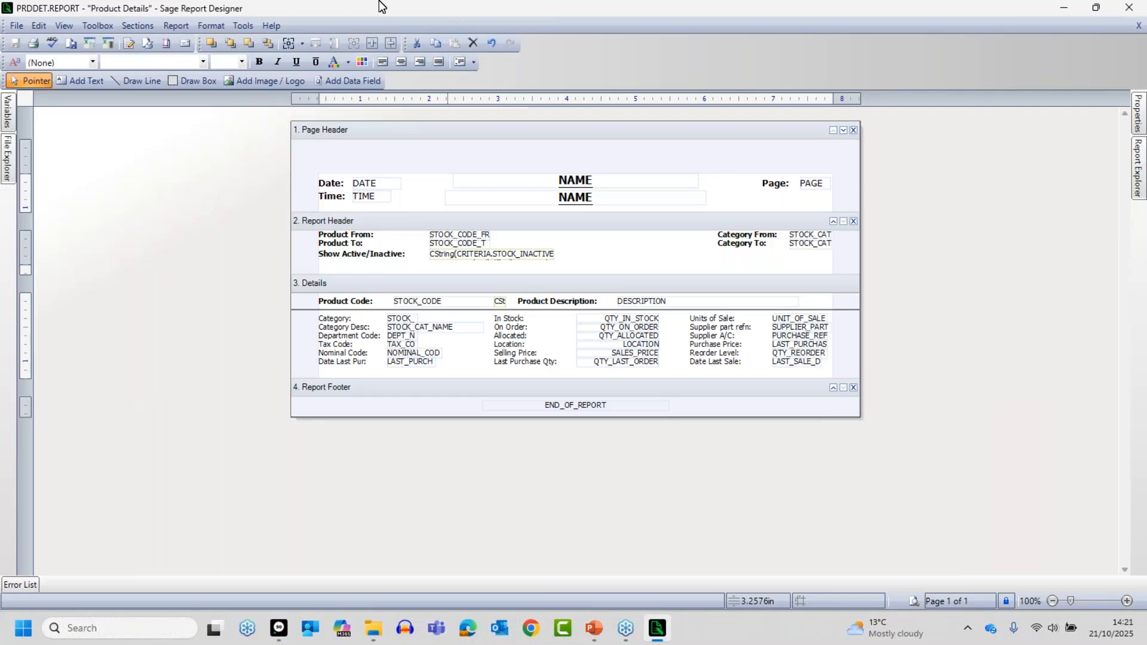
pyautogui.click(180, 26)
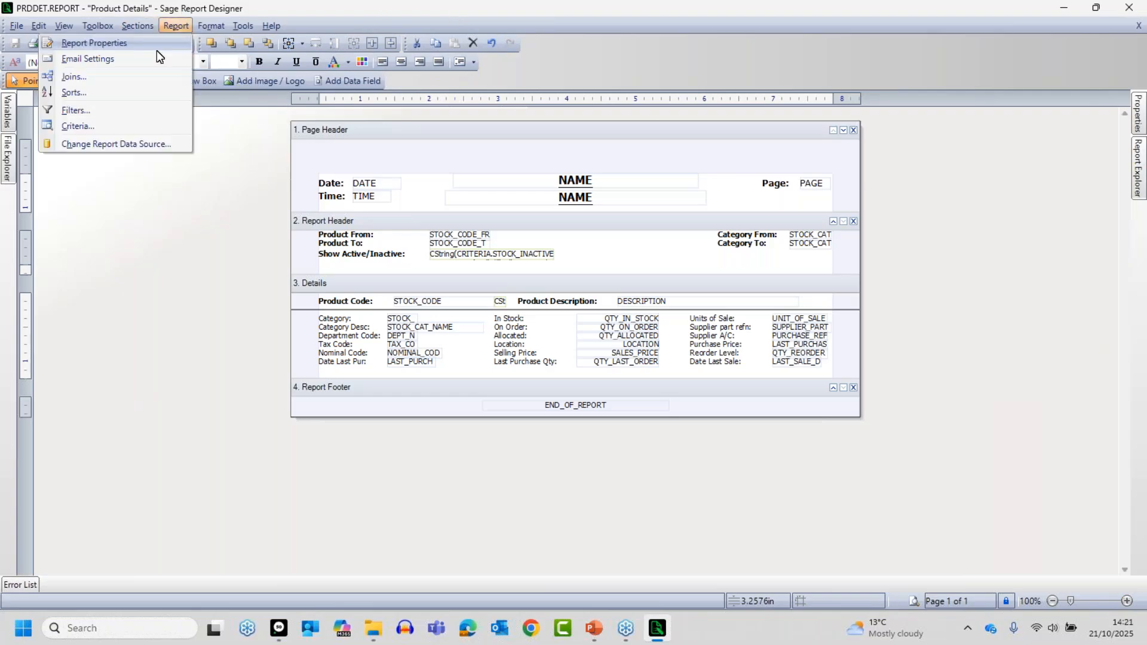
pyautogui.click(79, 111)
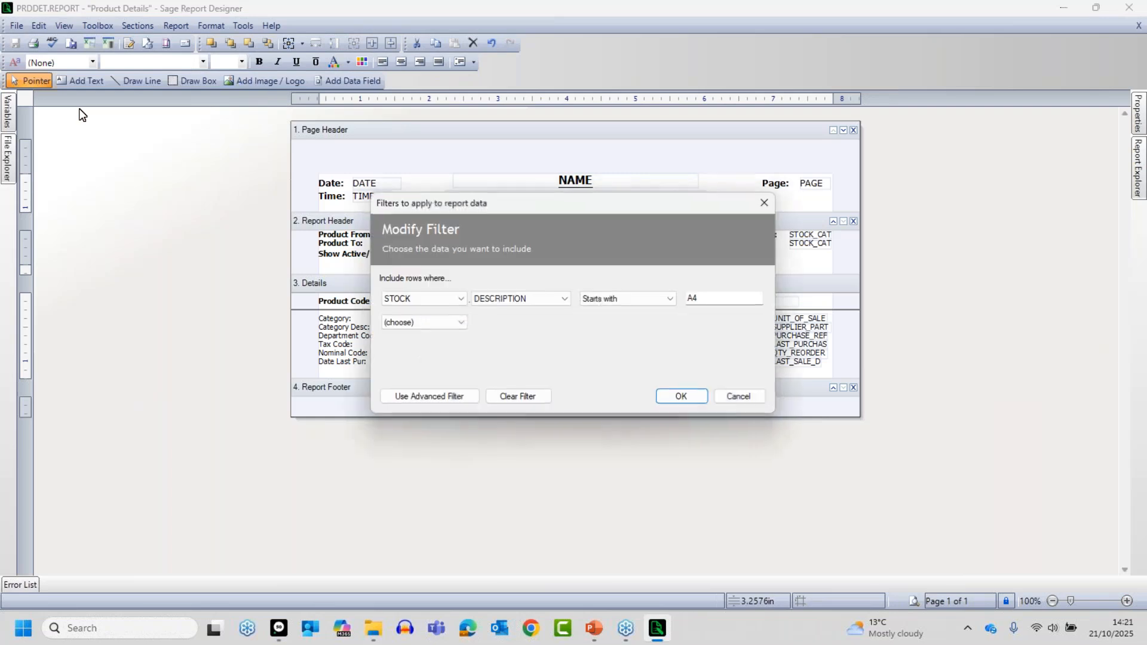
pyautogui.click(608, 301)
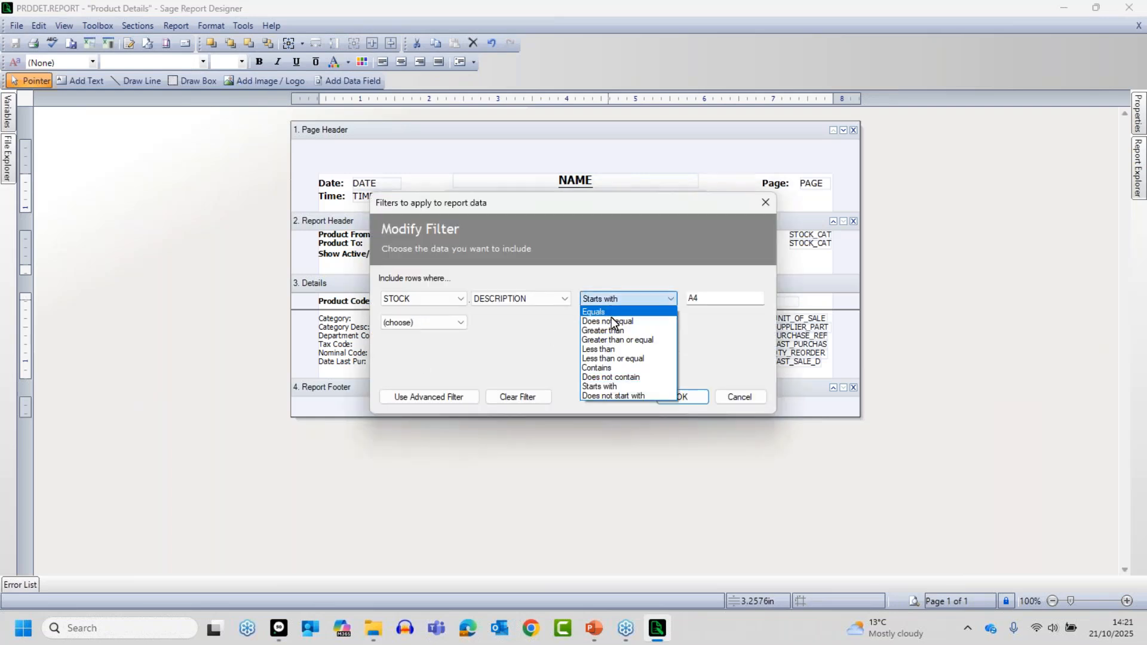
pyautogui.click(607, 367)
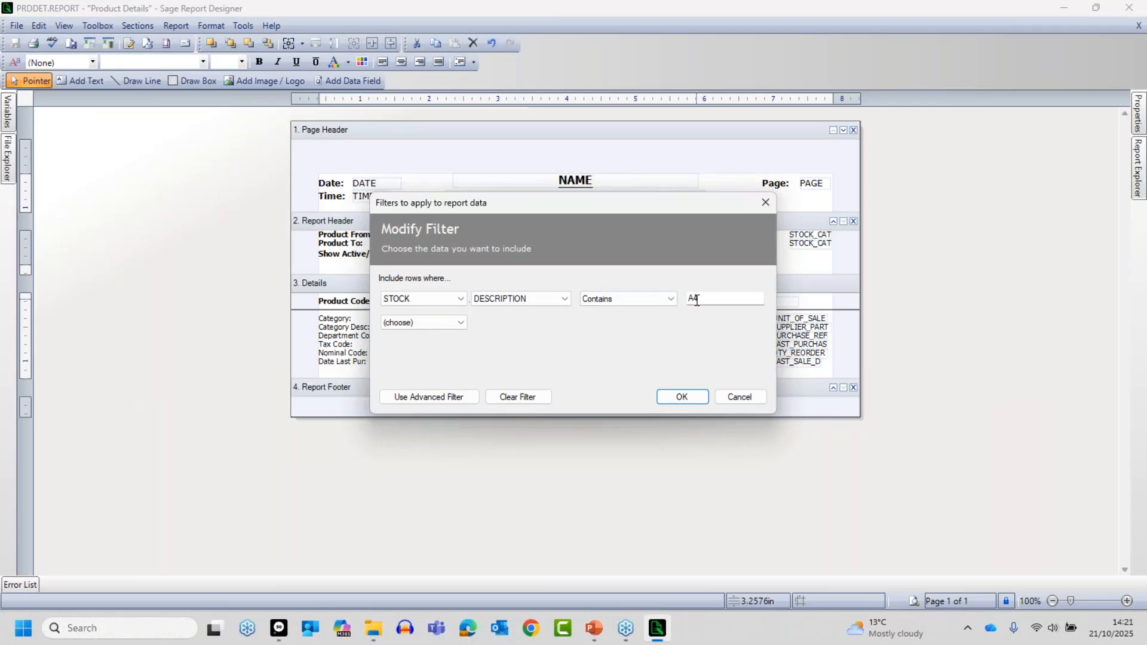
pyautogui.click(682, 397)
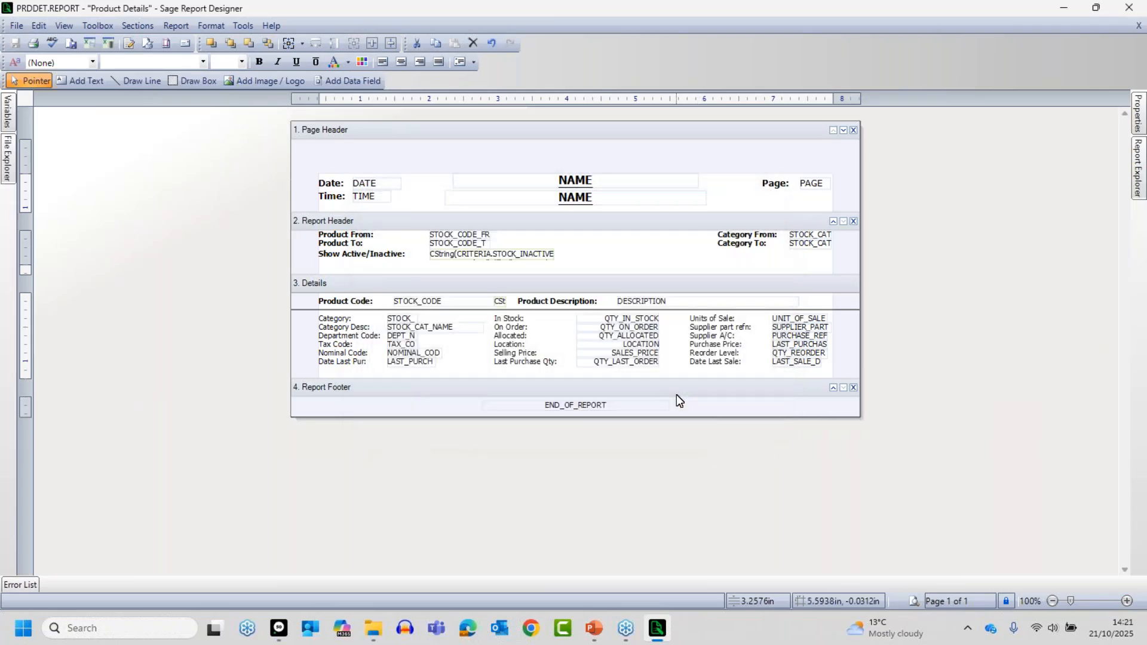
# - Preview the report filtered by Contains A4 and examine where A4 occurs in the listed product descriptions
pyautogui.click(915, 601)
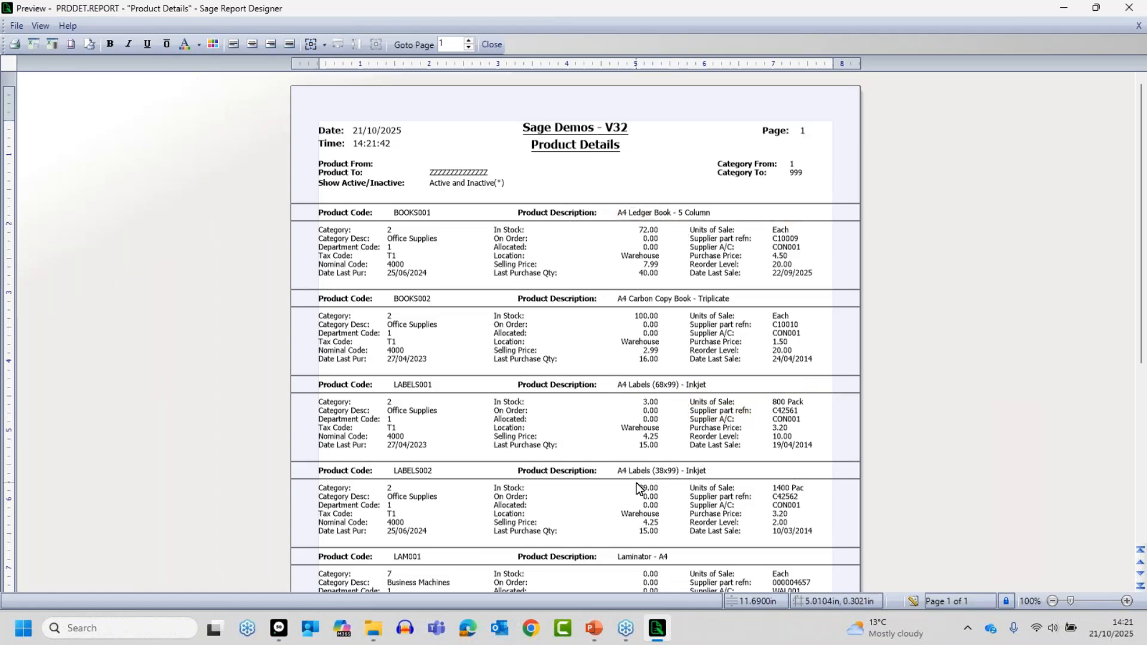
pyautogui.click(1126, 601)
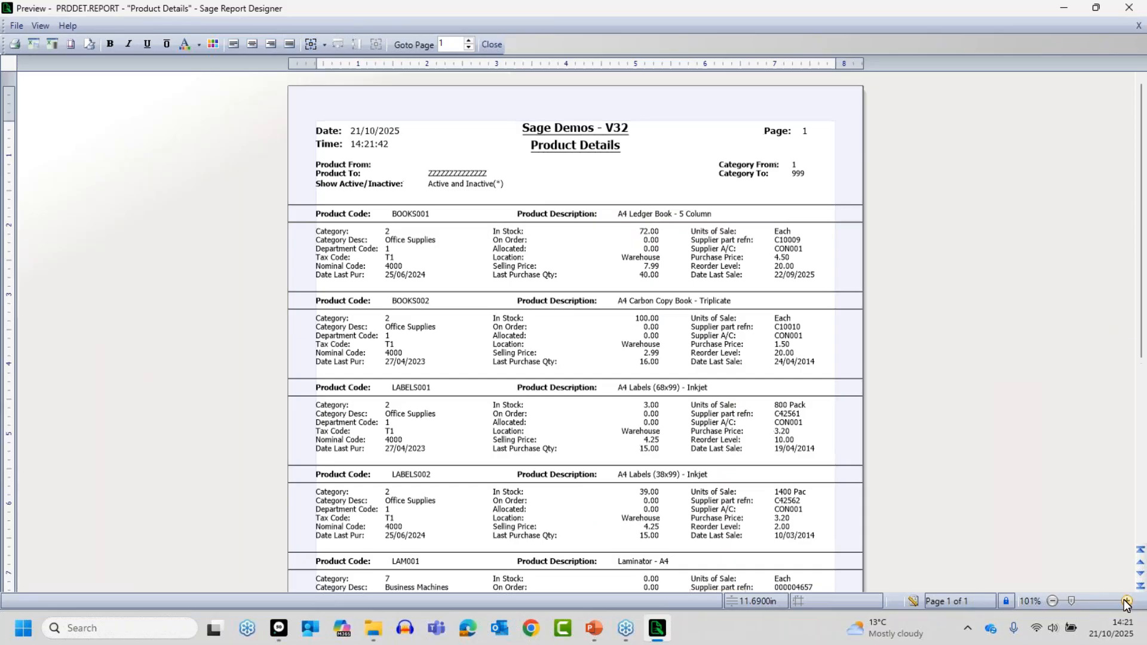
pyautogui.click(1127, 601)
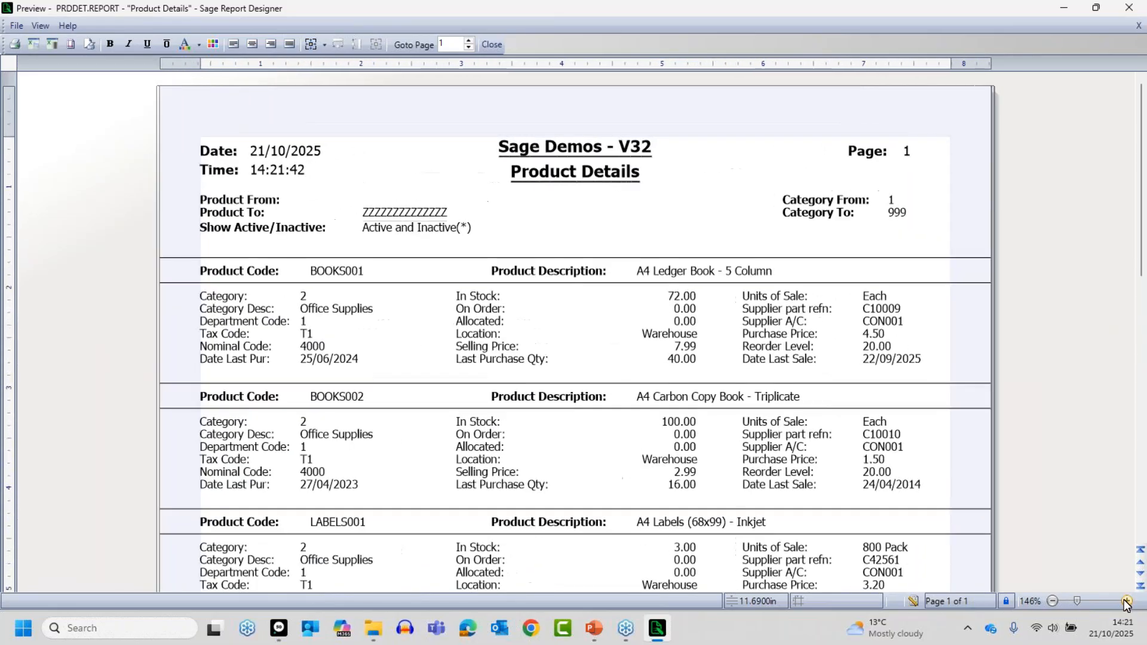
pyautogui.click(1126, 601)
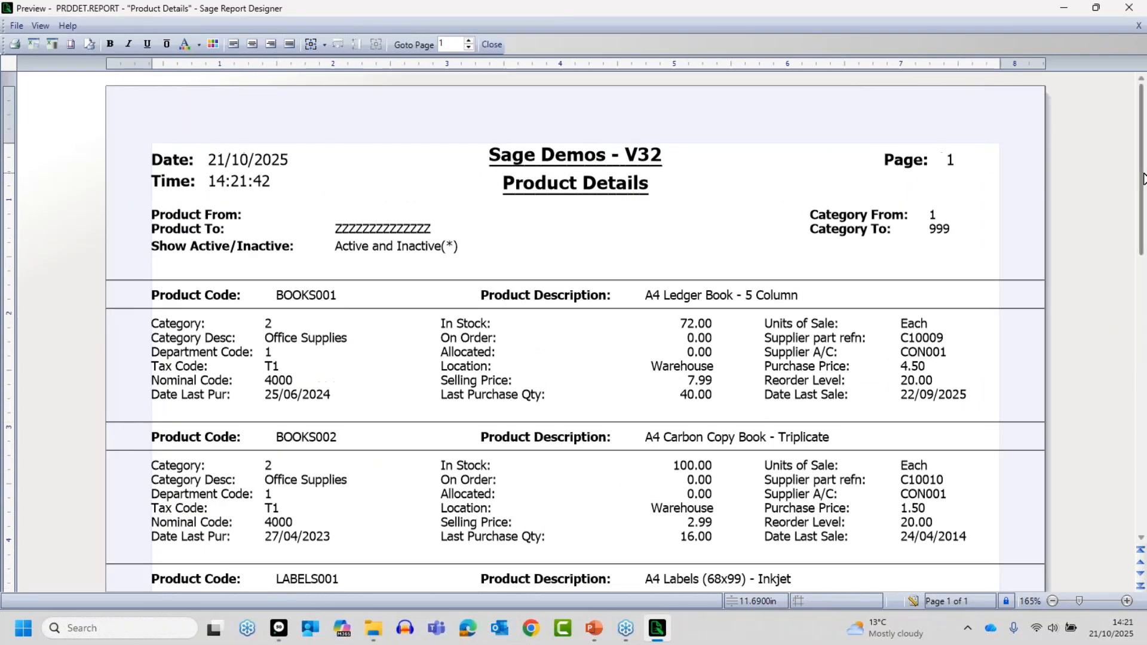
pyautogui.moveTo(1142, 183); pyautogui.dragTo(1142, 242)
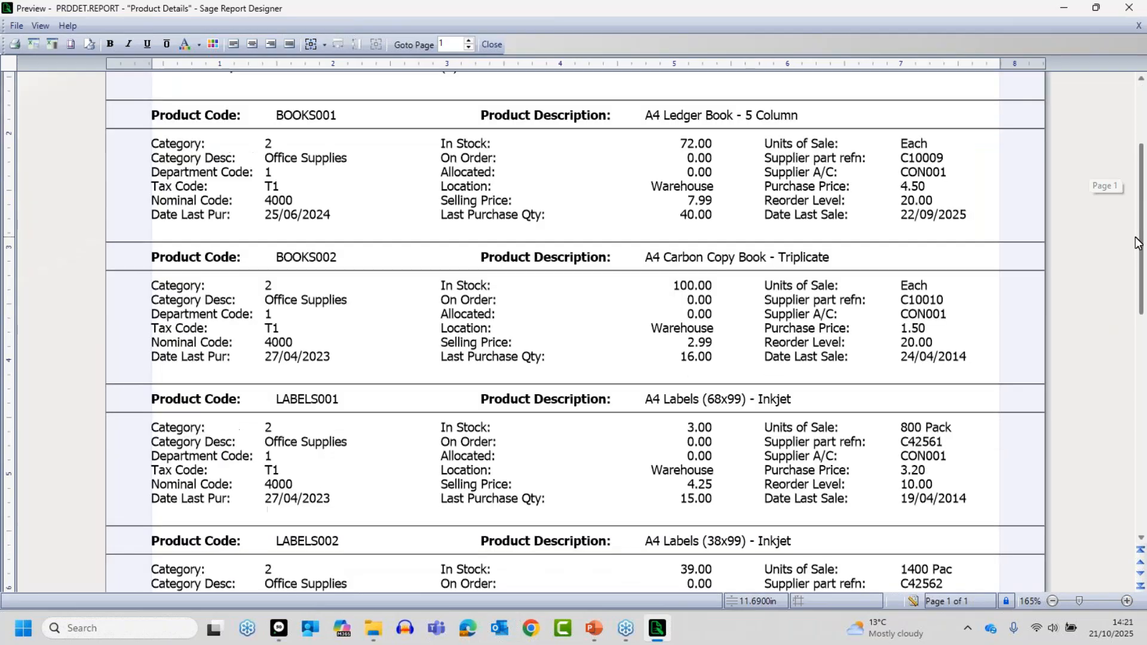
pyautogui.scroll(-5, 852, 457)
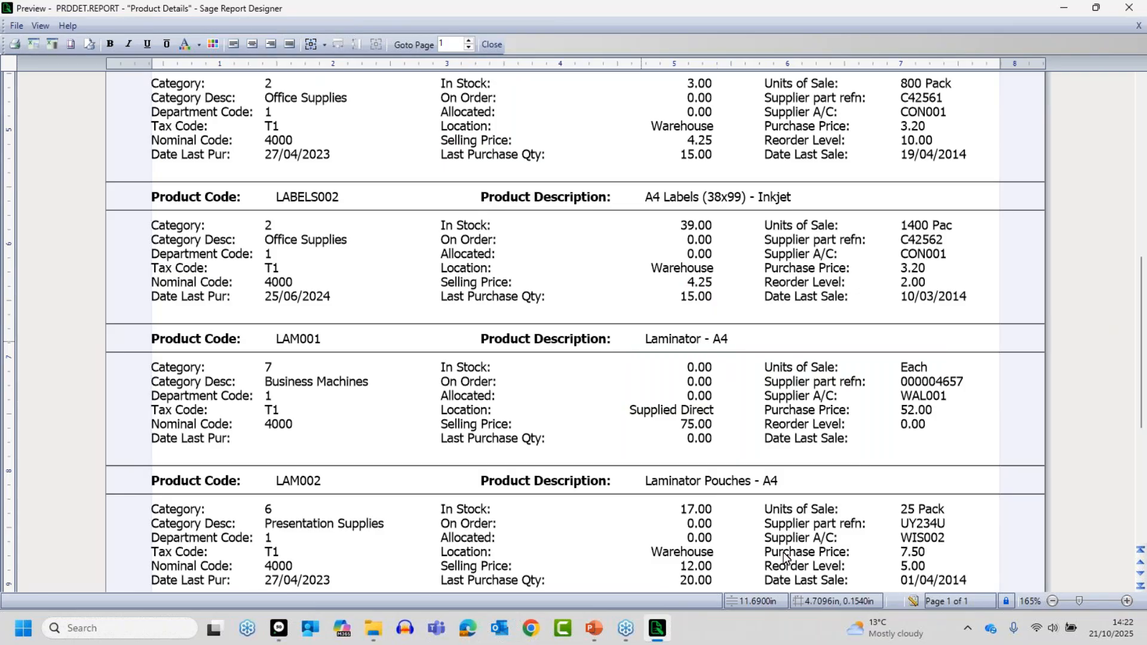
# - Return to the report design, change the DESCRIPTION Contains filter value to lowercase a4 and apply it
pyautogui.click(913, 601)
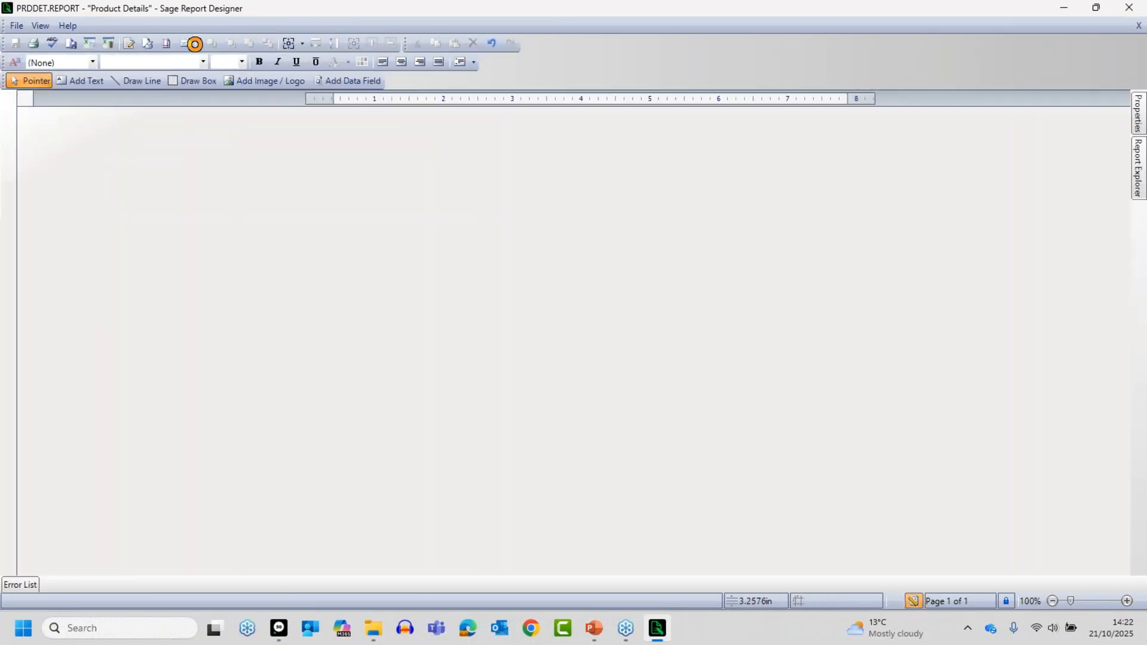
pyautogui.click(181, 25)
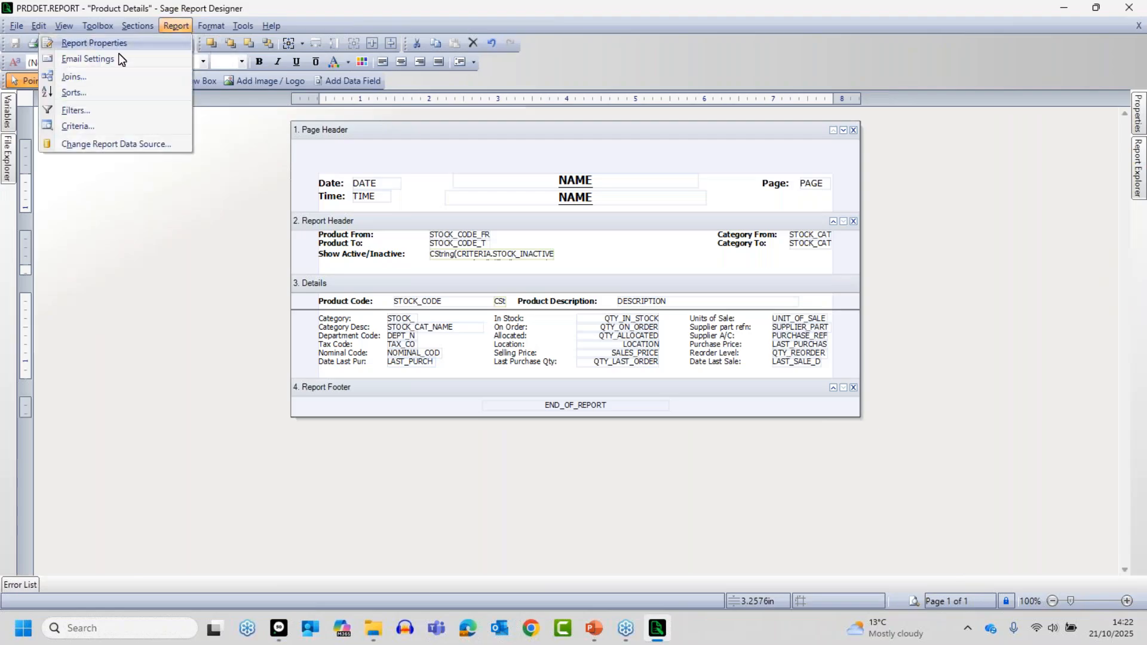
pyautogui.click(82, 110)
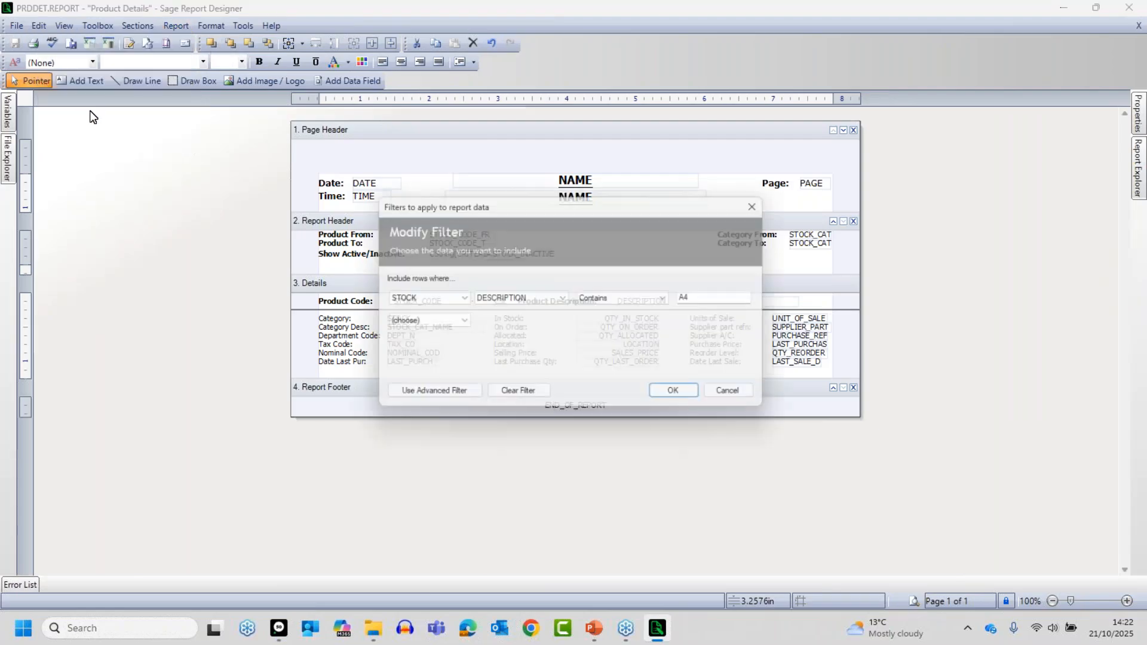
pyautogui.click(715, 297)
pyautogui.press('Left')
pyautogui.press('BackSpace')
pyautogui.write('a')
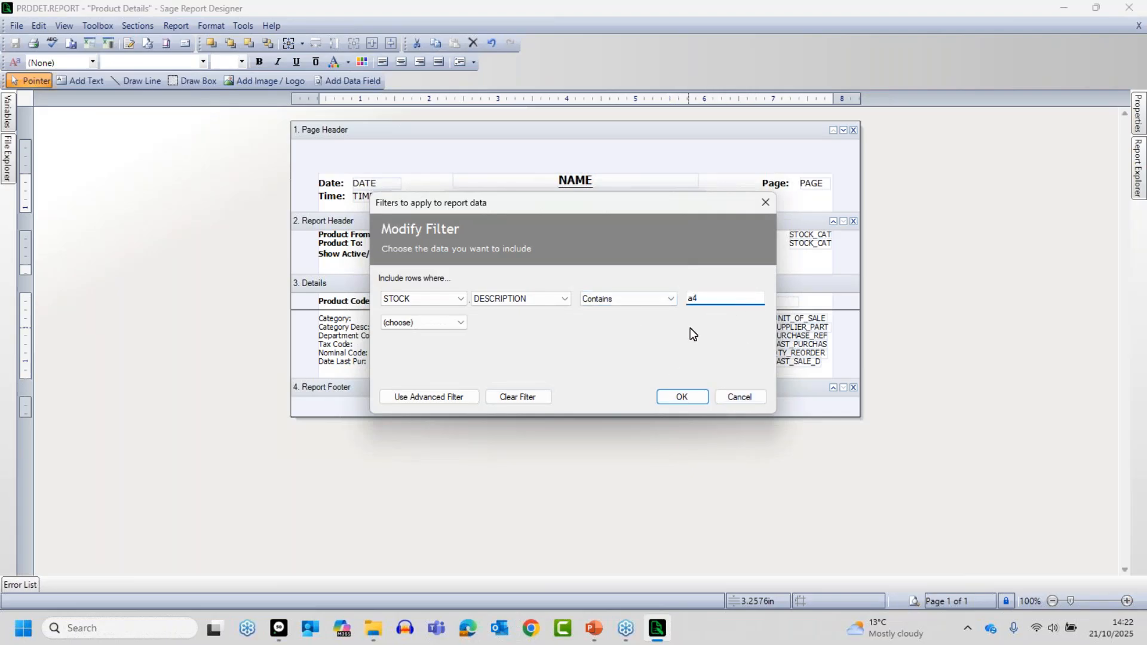
pyautogui.click(692, 395)
# - Preview the report with the default criteria to test the lowercase a4 filter, and dismiss the resulting message
pyautogui.click(914, 601)
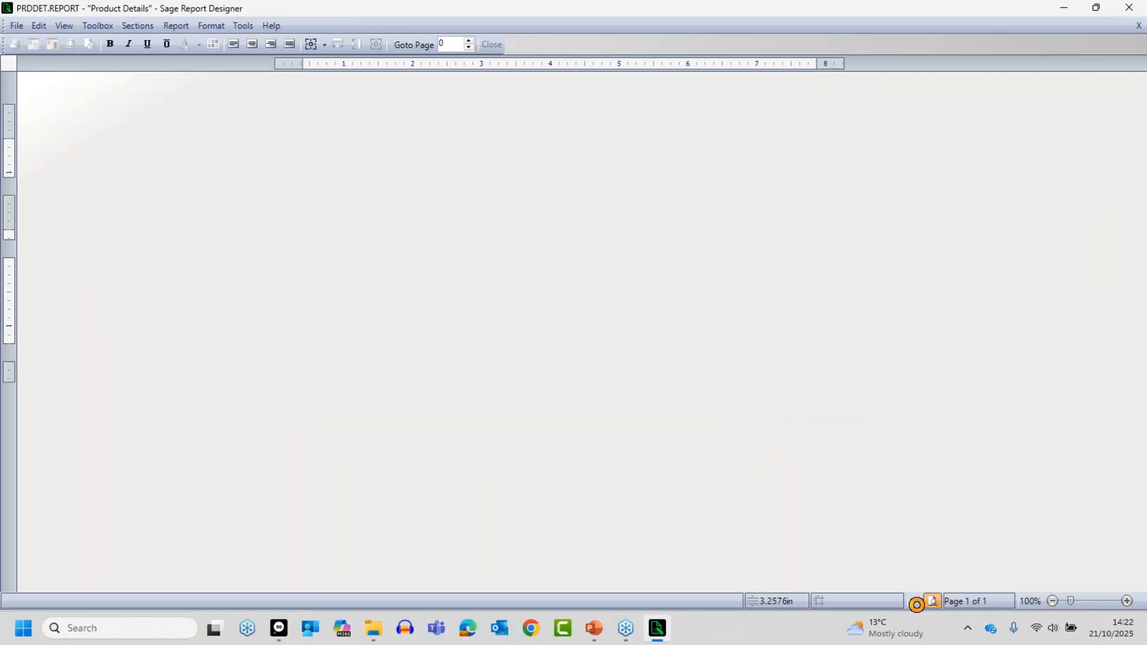
pyautogui.click(684, 383)
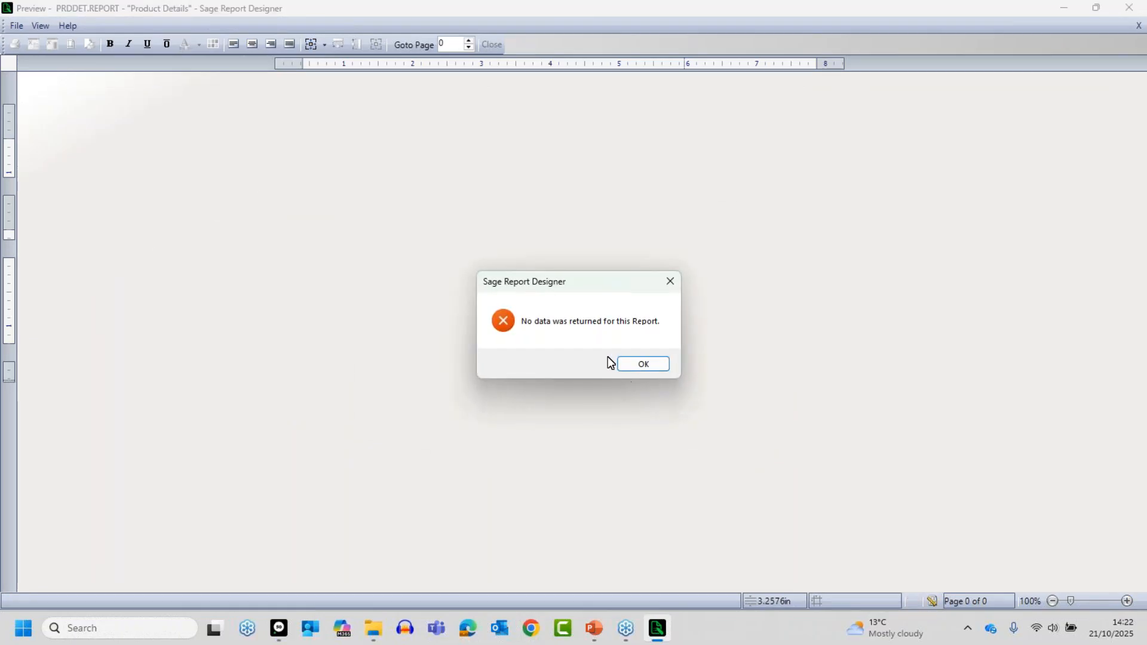
pyautogui.click(644, 362)
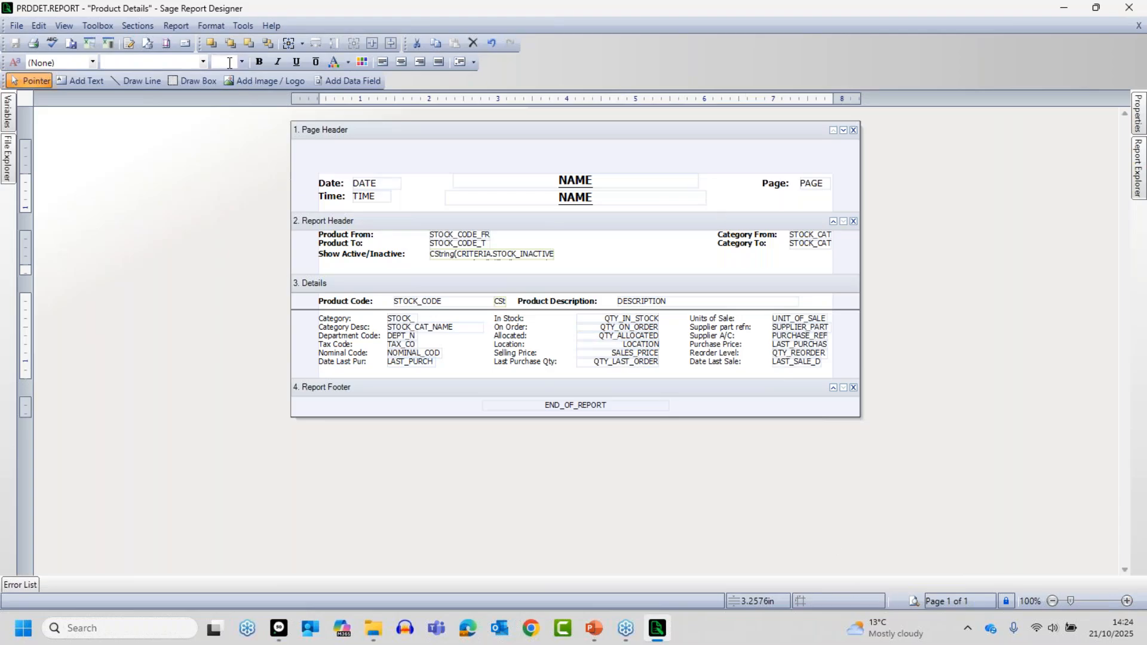
# - Clear the DESCRIPTION filter from the report and apply the blank filter
pyautogui.click(168, 26)
pyautogui.click(99, 114)
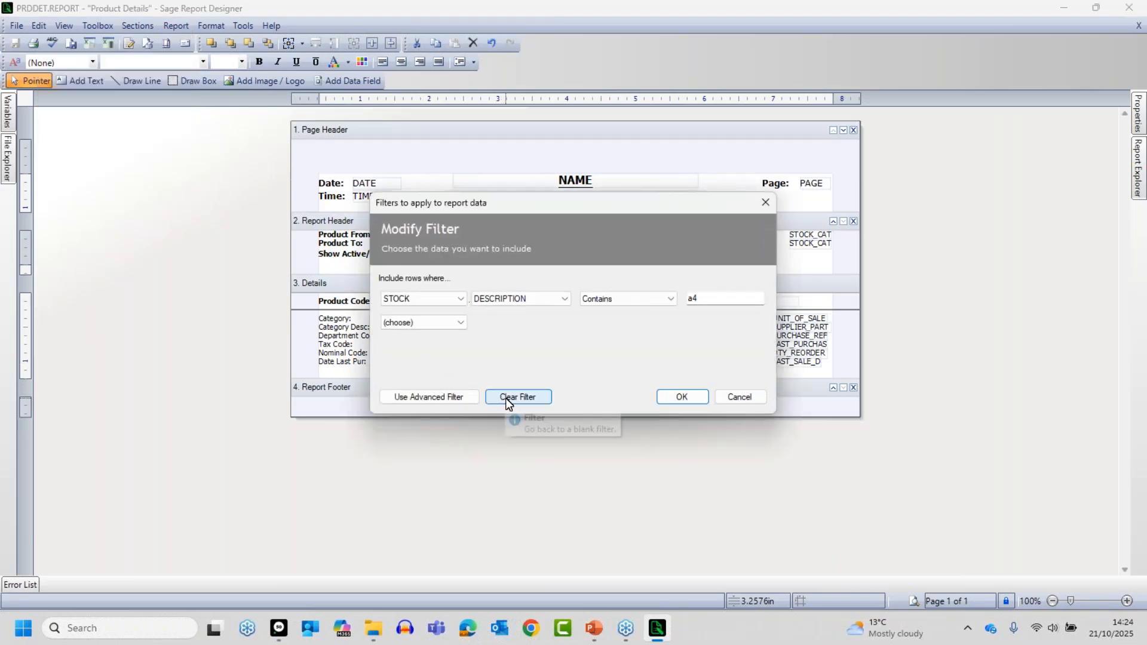
pyautogui.click(505, 398)
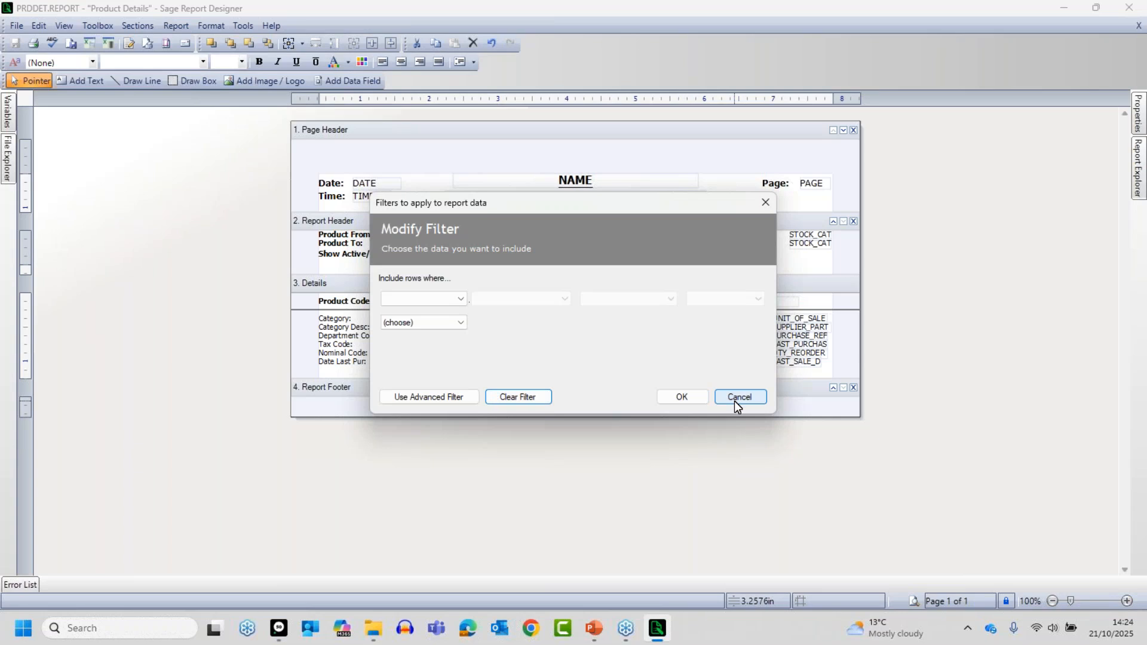
pyautogui.click(693, 396)
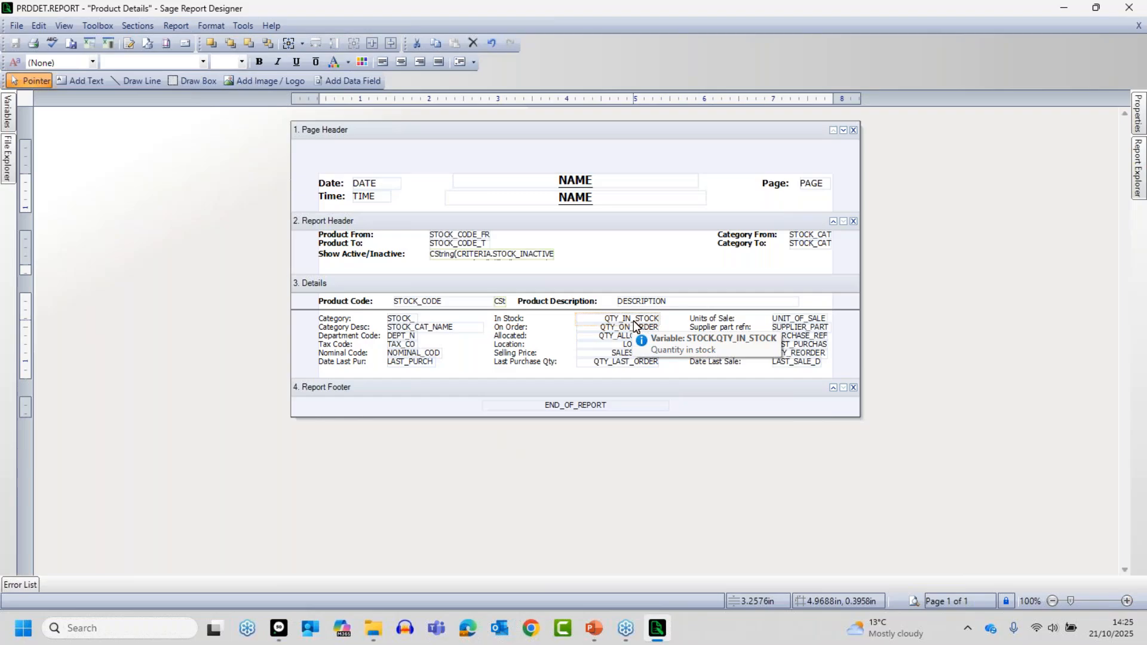
# - Start a new report filter on the STOCK table using the QTY_IN_STOCK variable
pyautogui.click(169, 27)
pyautogui.click(117, 108)
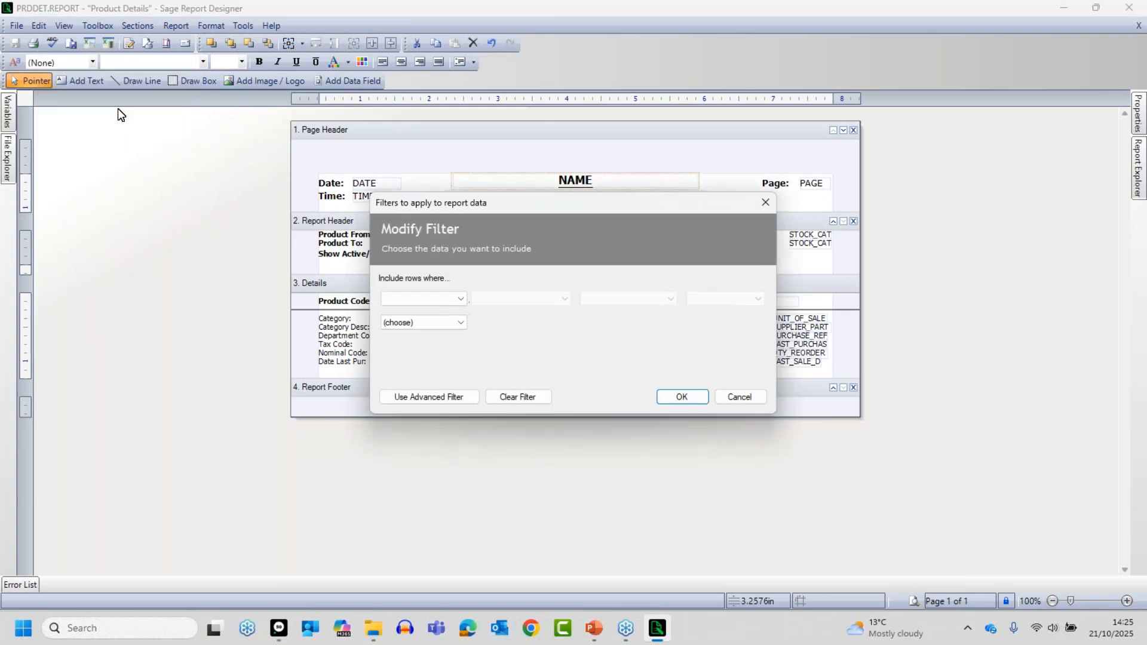
pyautogui.click(430, 298)
pyautogui.click(408, 357)
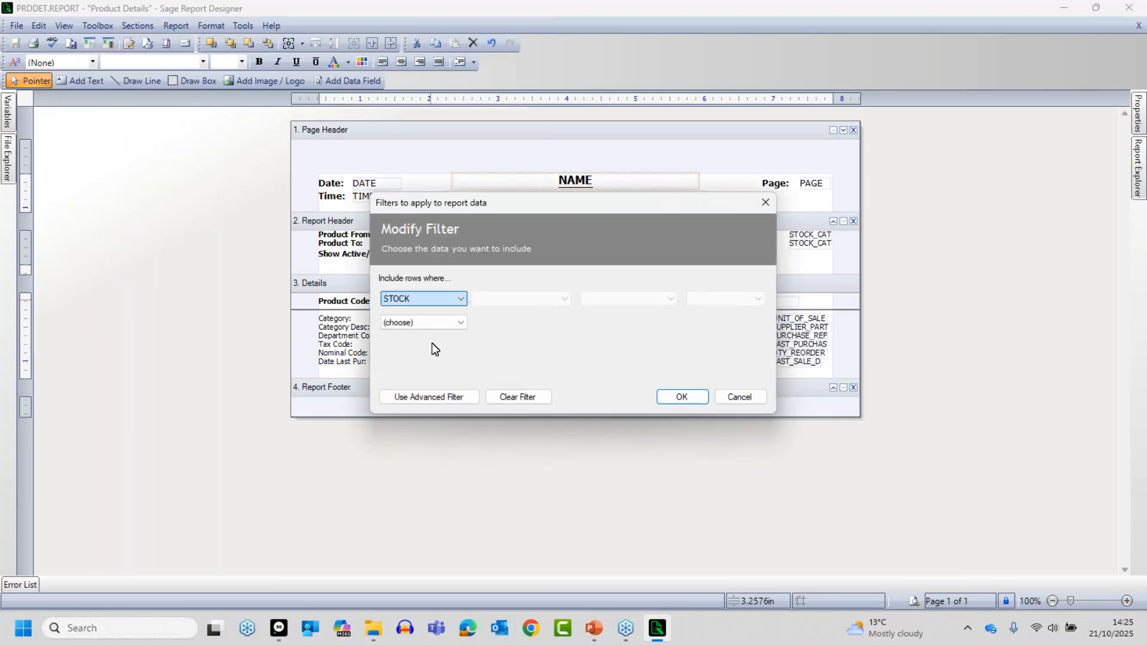
pyautogui.click(505, 300)
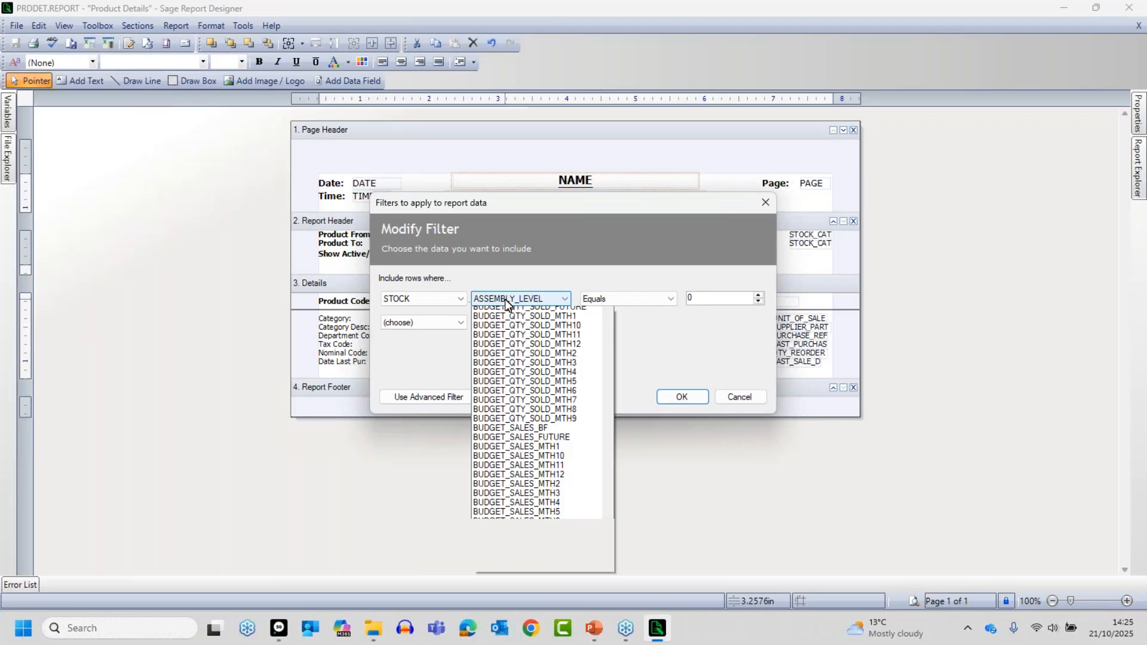
pyautogui.click(505, 301)
pyautogui.scroll(-20, 505, 306)
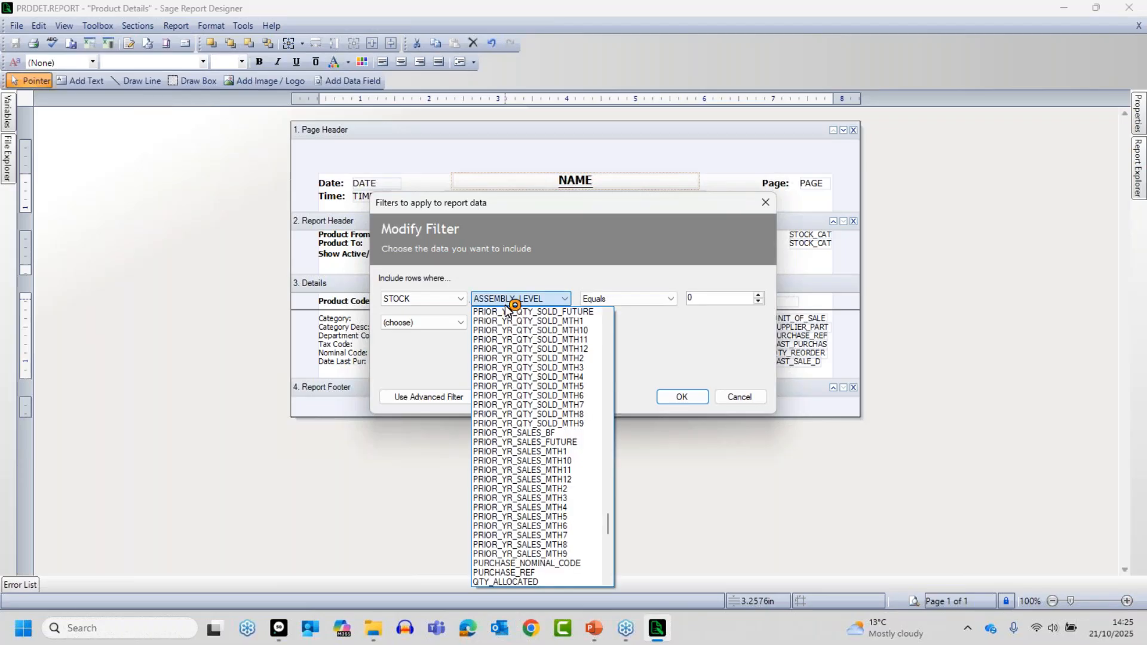
pyautogui.click(587, 580)
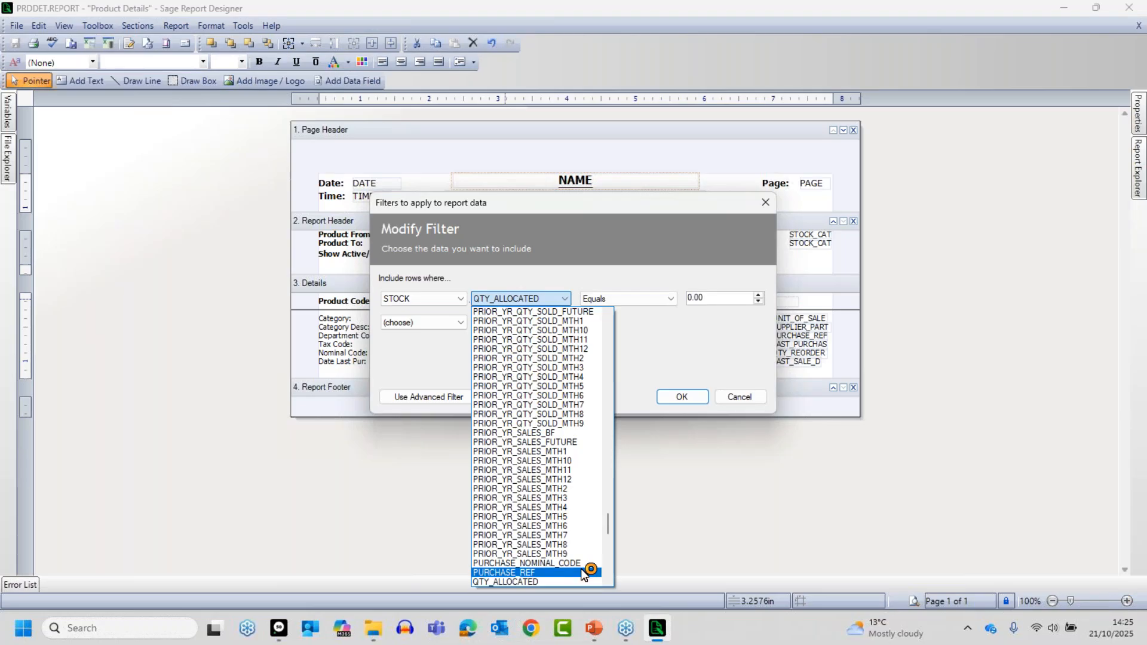
pyautogui.press('Down')
pyautogui.press('Down')
pyautogui.press('Down')
pyautogui.press('Down')
pyautogui.press('Down')
pyautogui.press('Down')
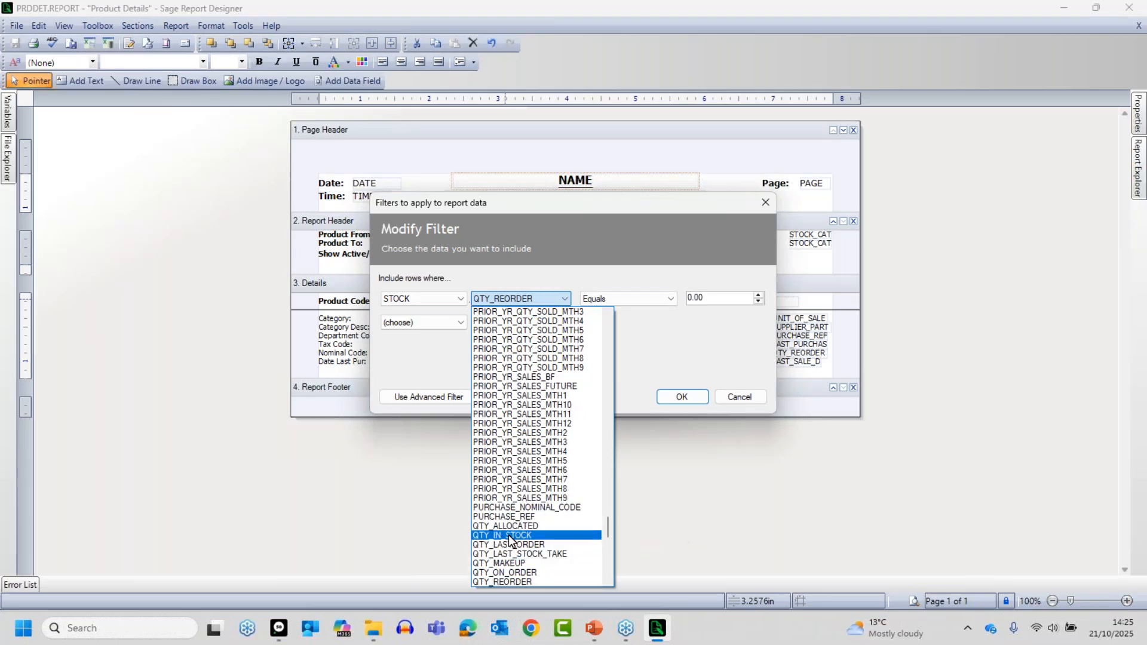
pyautogui.click(509, 536)
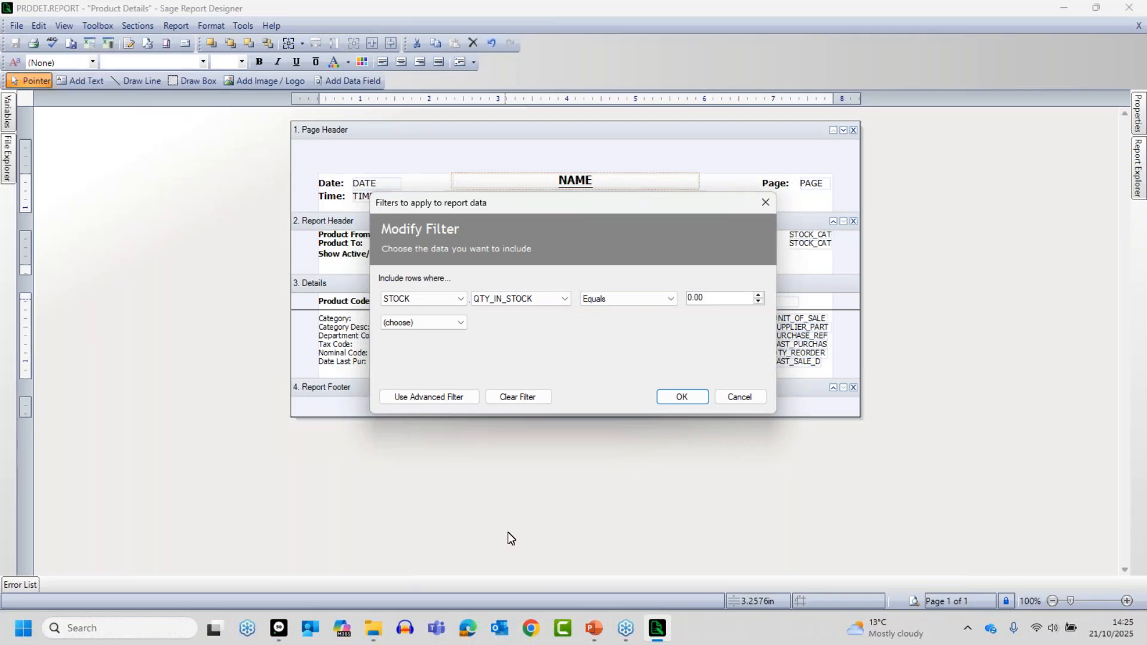
# - Set the QTY_IN_STOCK filter condition to Greater than 0.00 and apply it to the report
pyautogui.click(607, 303)
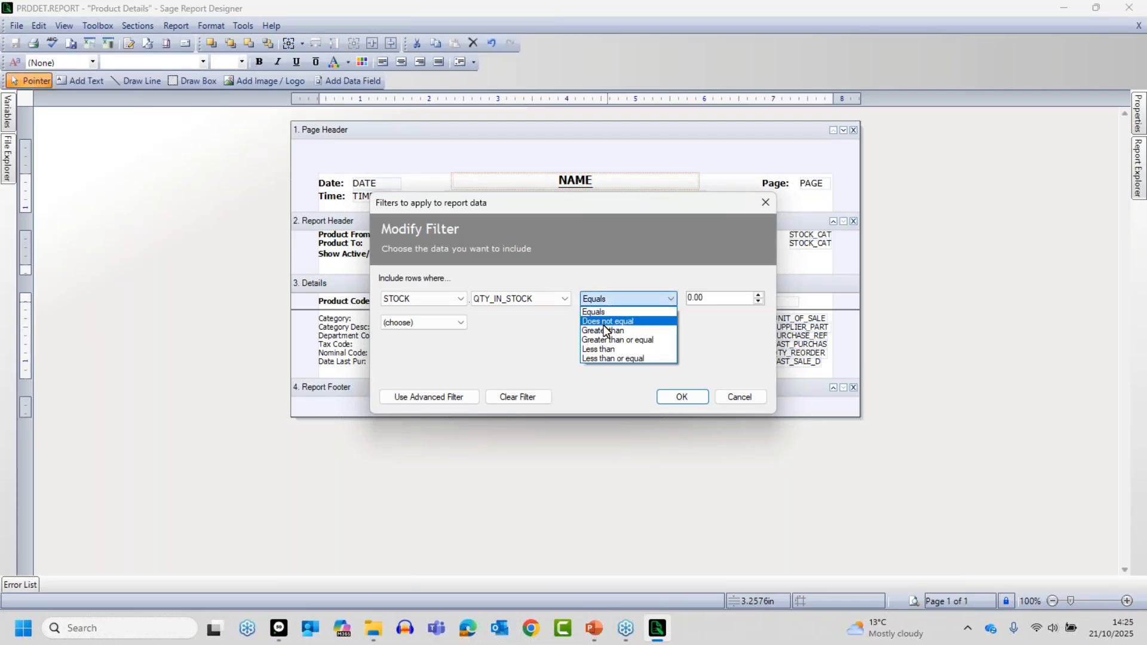
pyautogui.click(601, 330)
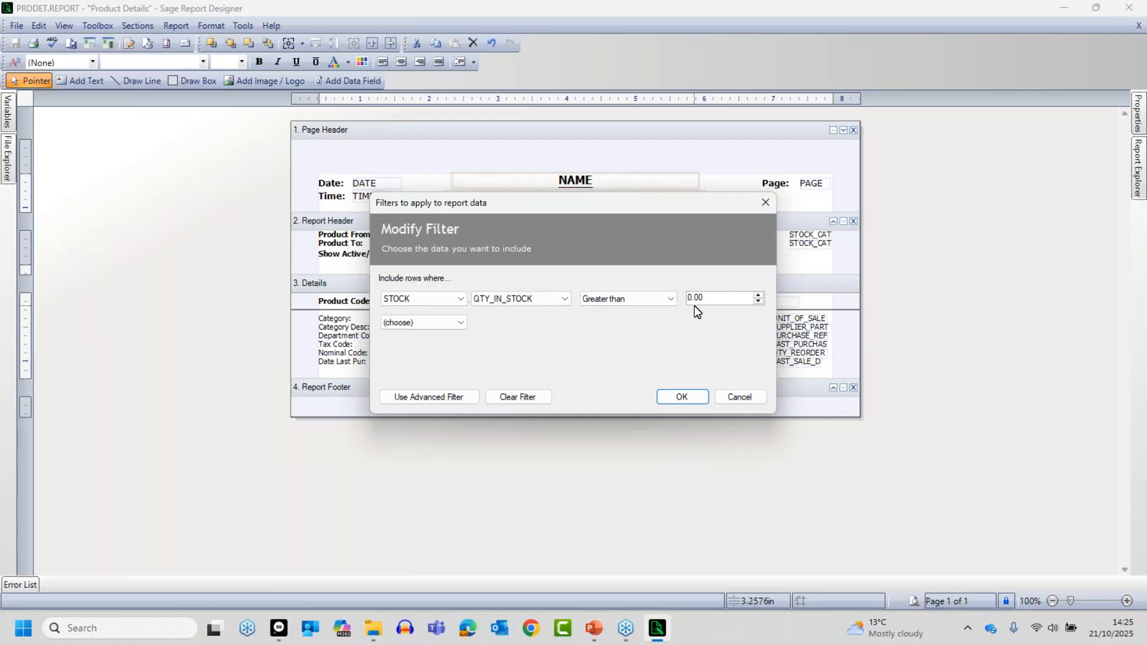
pyautogui.click(690, 396)
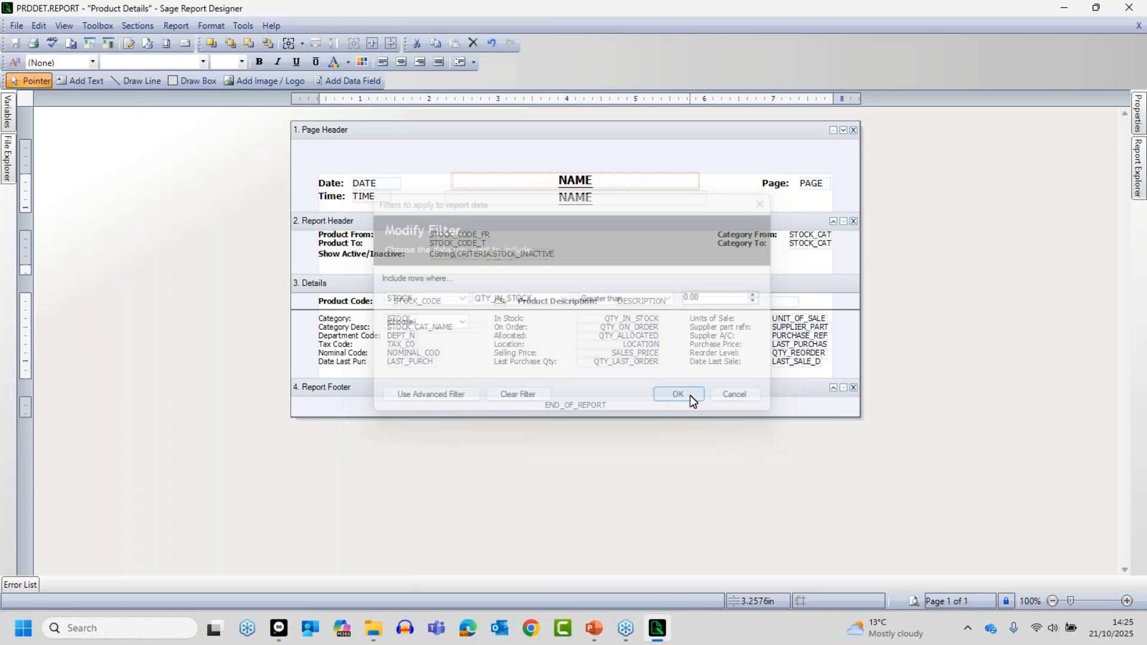
# - Preview the report with the default criteria and examine the In Stock quantities of the products under the Greater than filter
pyautogui.click(913, 600)
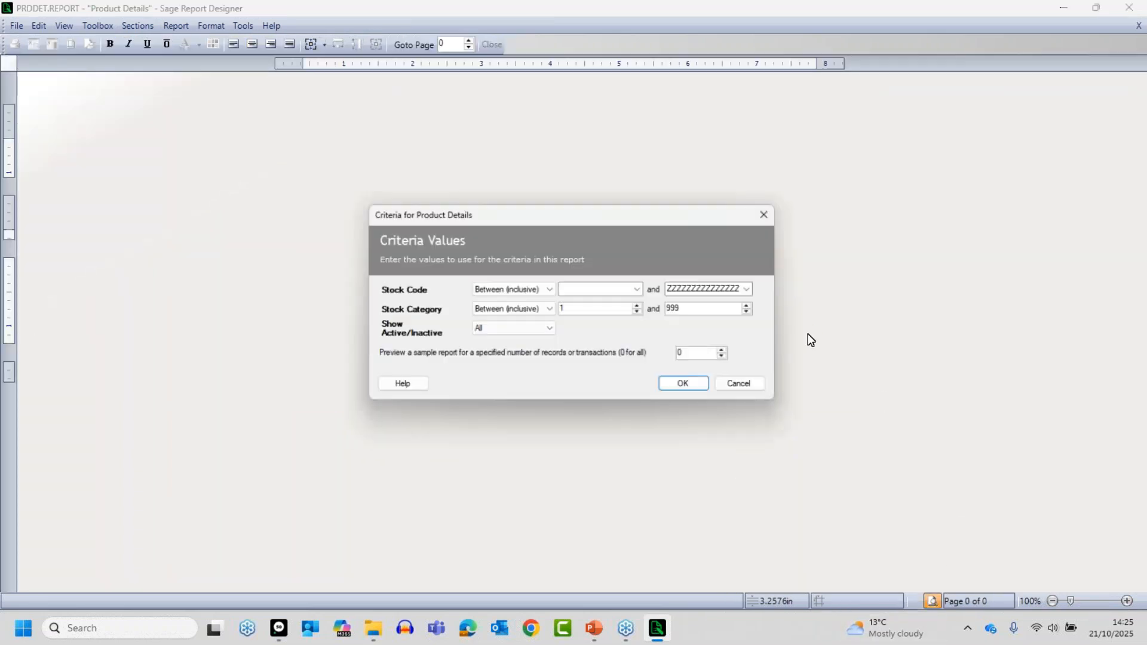
pyautogui.click(682, 386)
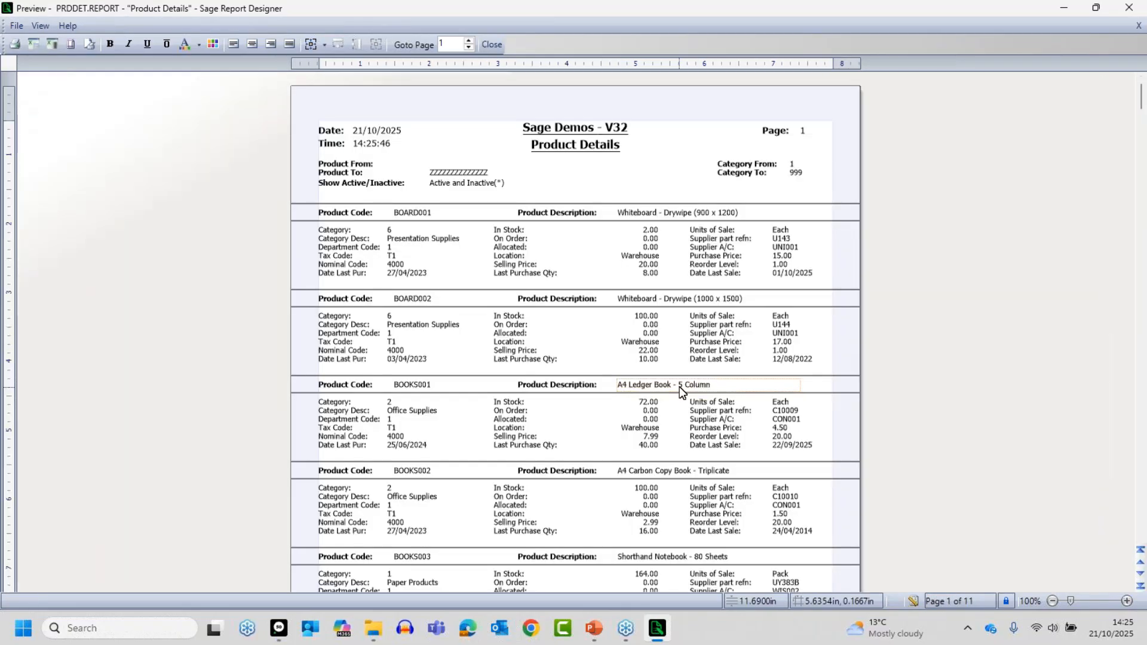
pyautogui.click(1127, 601)
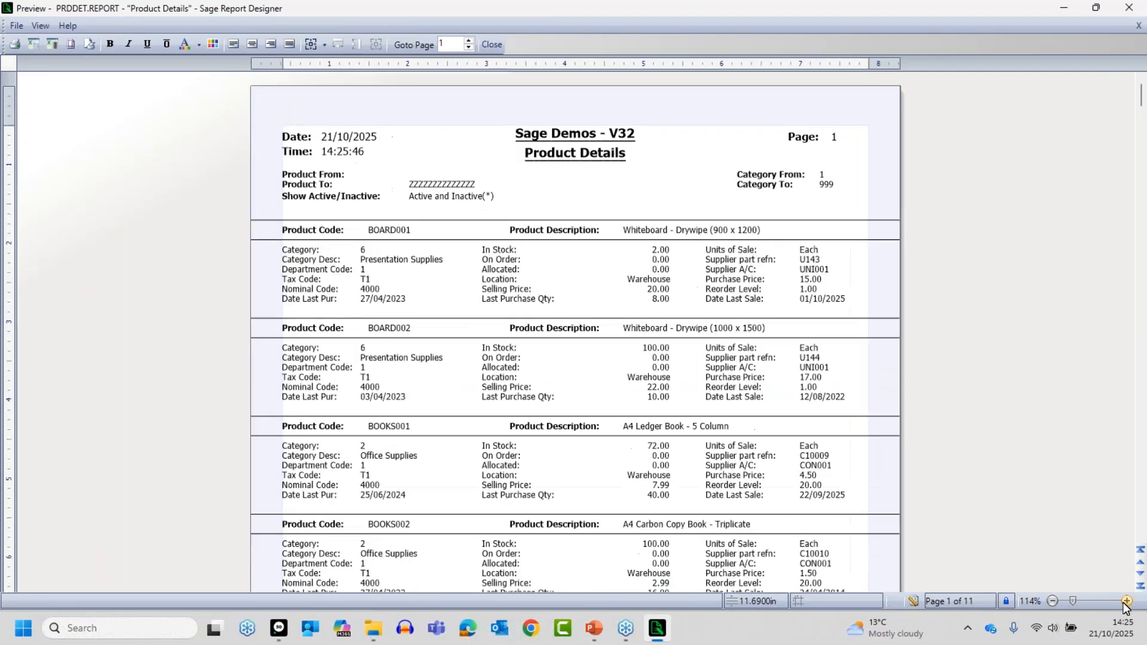
pyautogui.click(1127, 602)
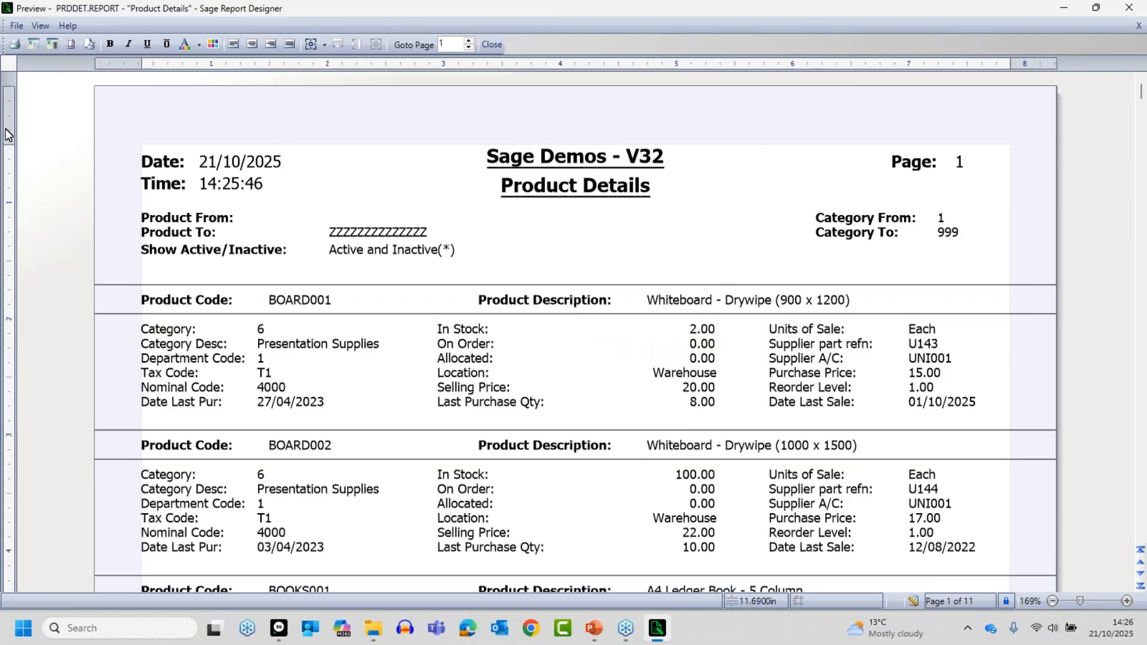
# - Return to the report design, change the QTY_IN_STOCK filter condition to Equals 0.00 and apply it
pyautogui.click(913, 601)
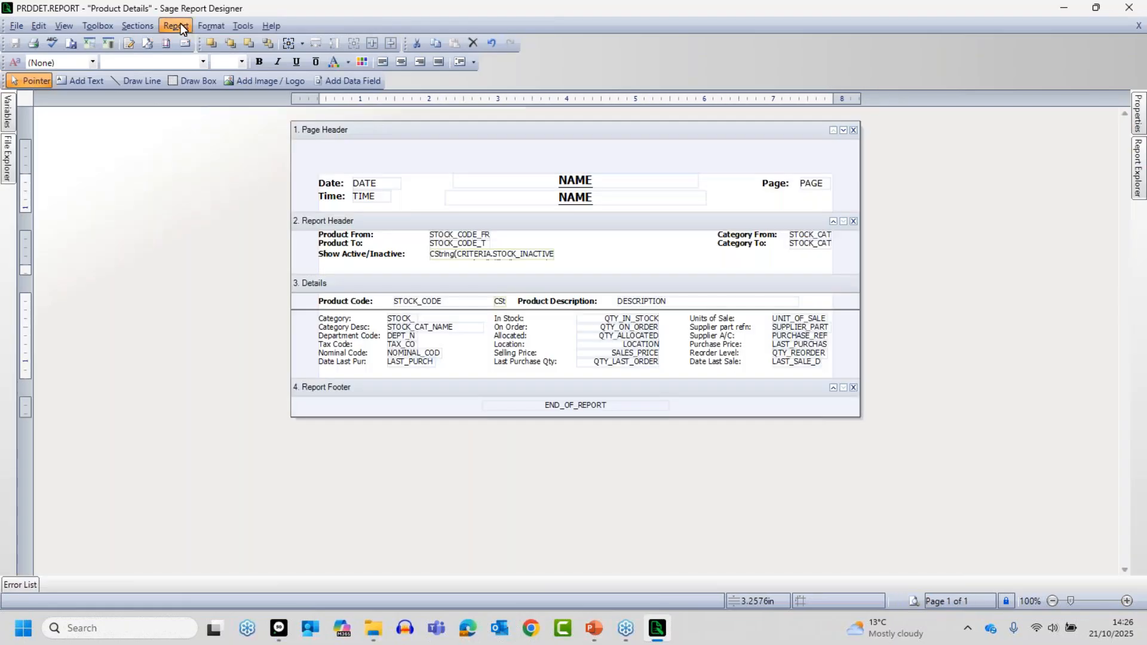
pyautogui.click(176, 26)
pyautogui.click(106, 110)
pyautogui.click(626, 301)
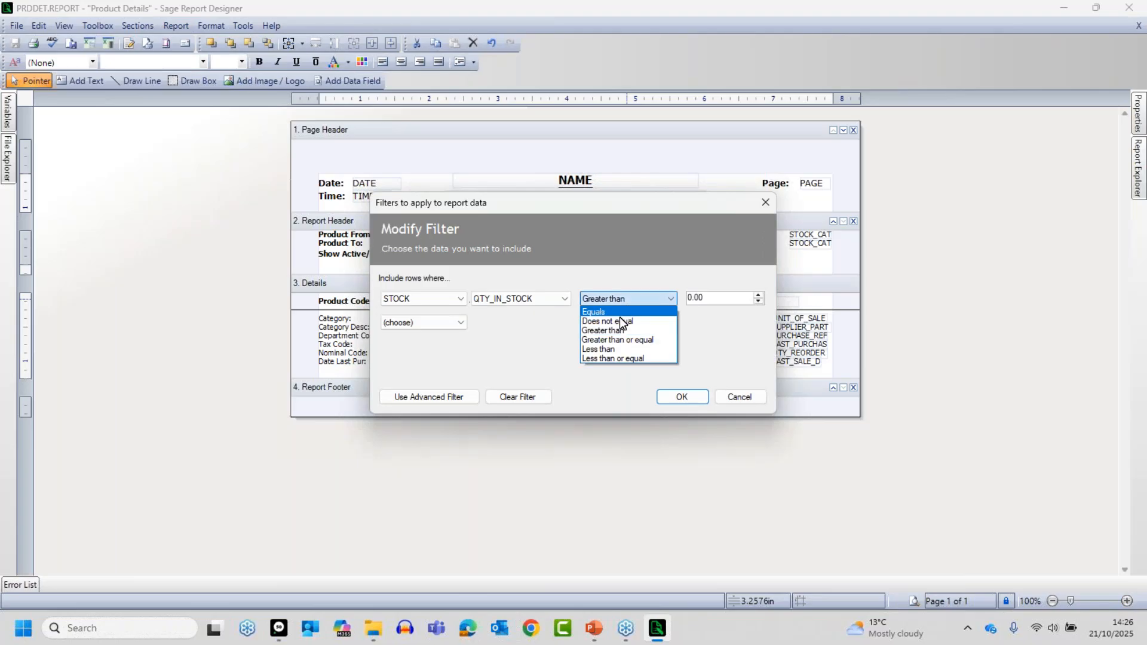
pyautogui.click(605, 313)
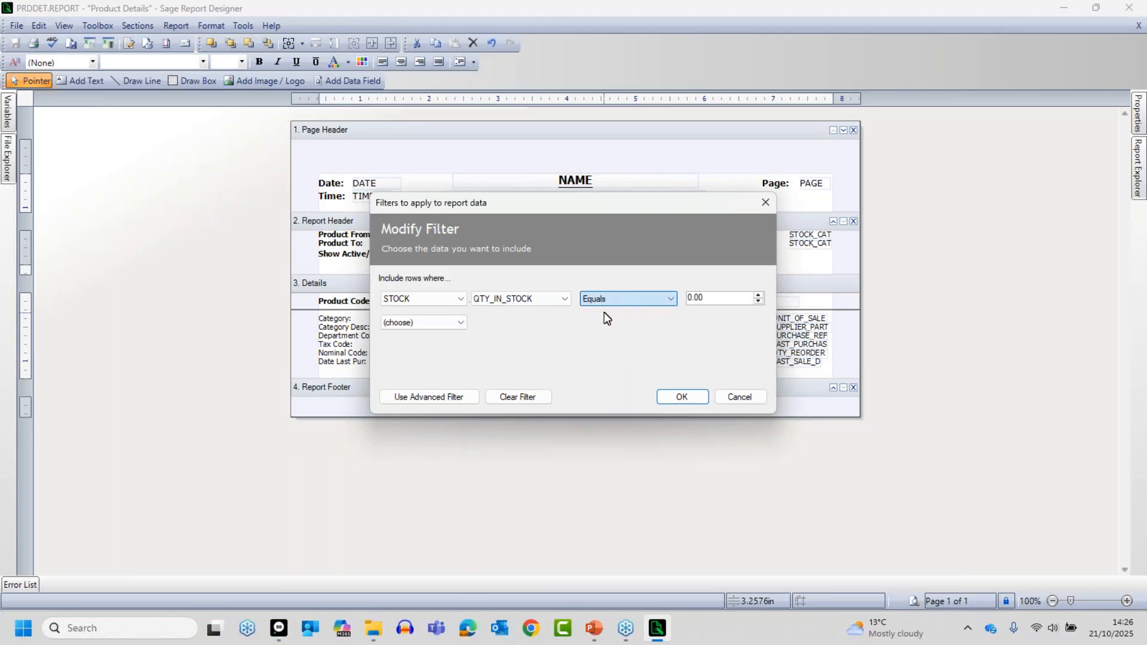
pyautogui.click(681, 396)
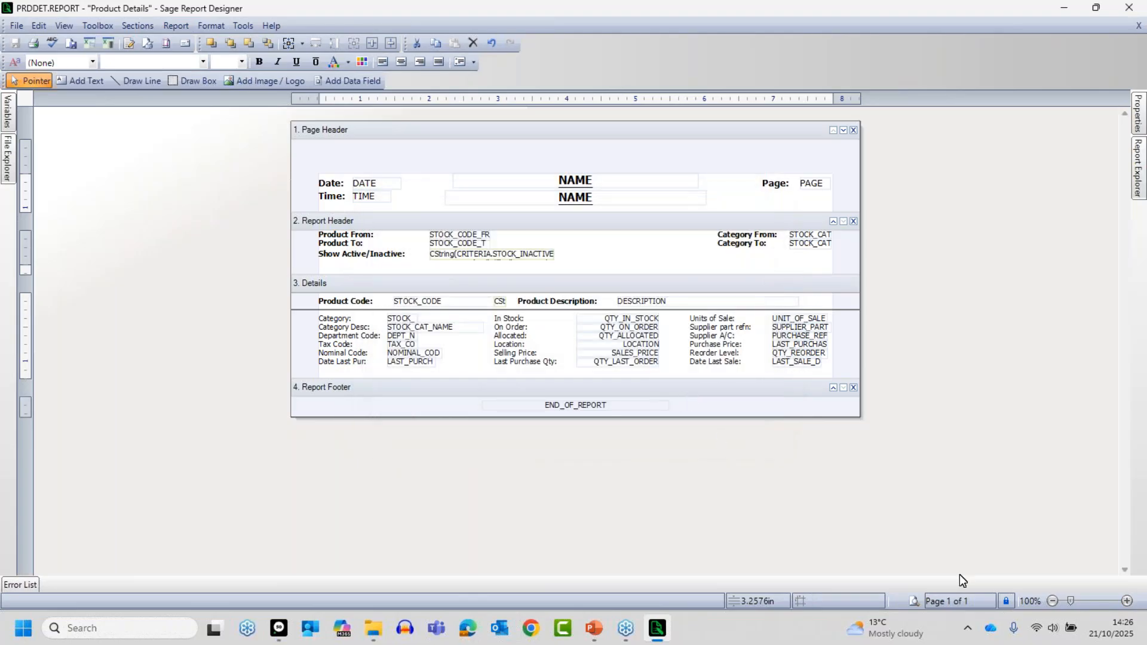
# - Preview the report filtered by QTY_IN_STOCK Equals 0.00 with the default criteria and examine the listed In Stock quantities
pyautogui.click(915, 600)
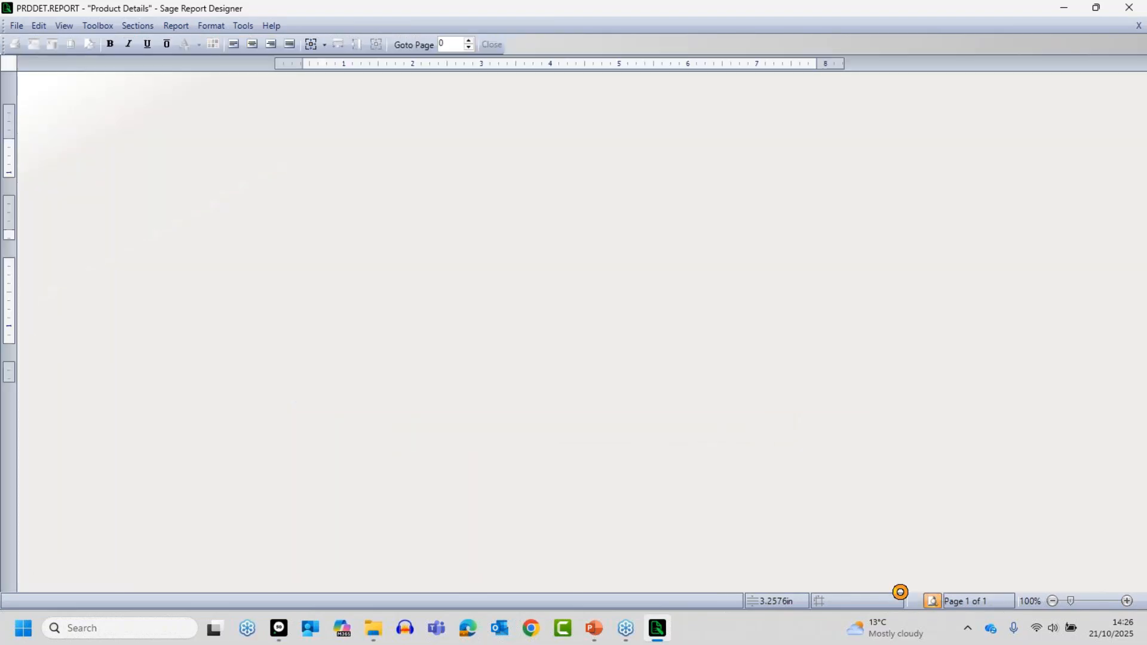
pyautogui.click(688, 387)
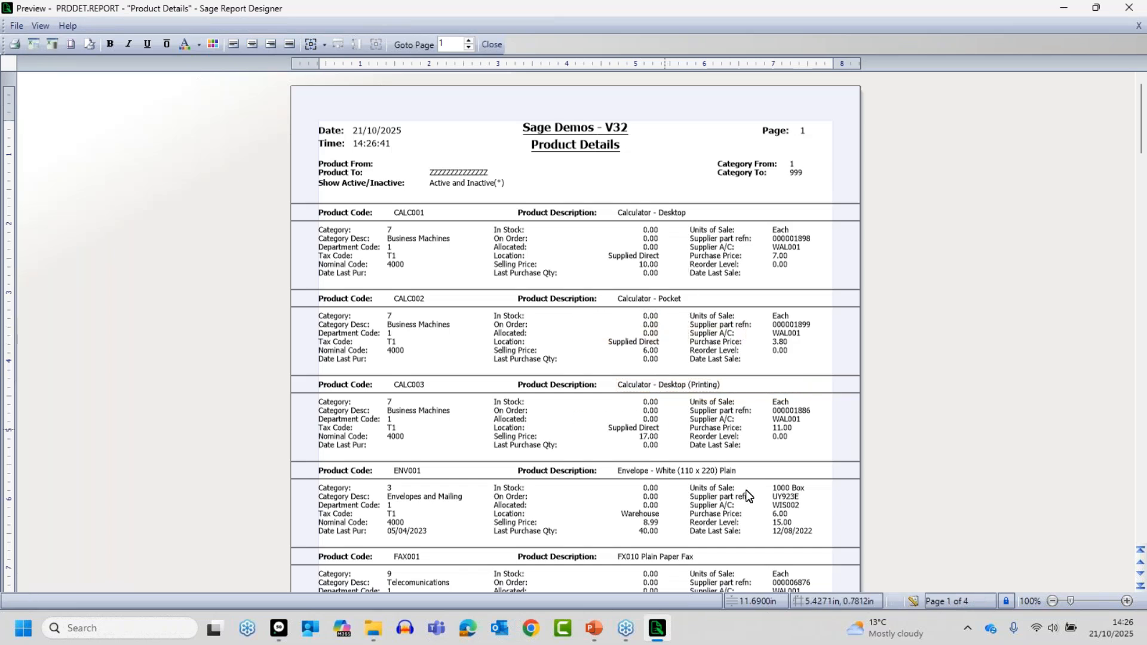
pyautogui.click(1127, 601)
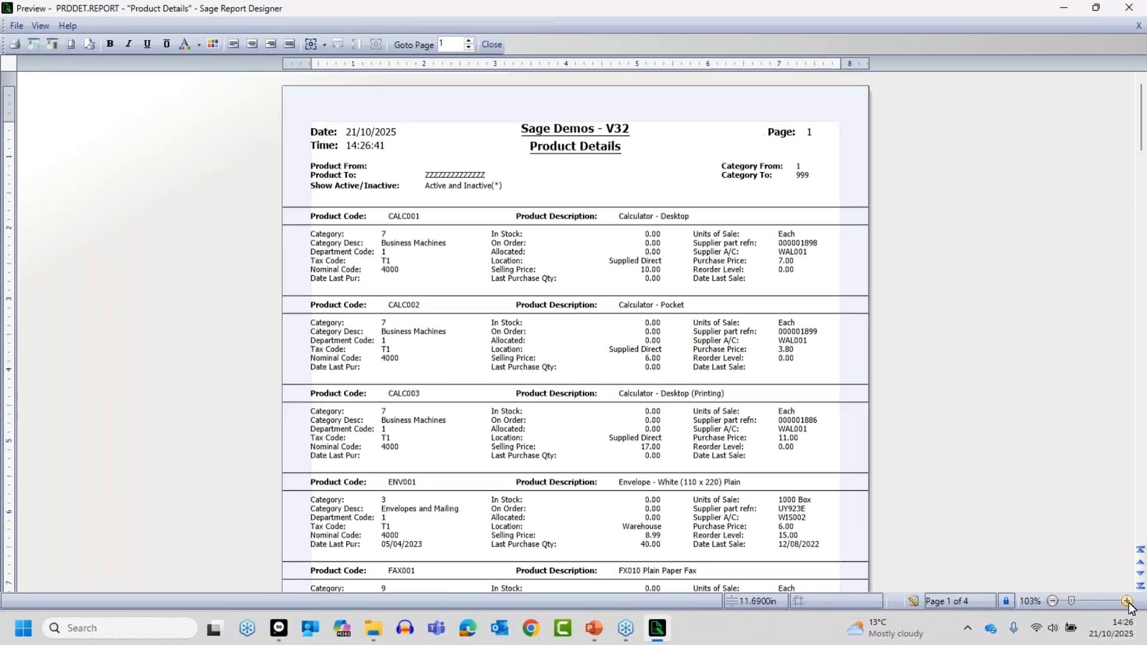
pyautogui.click(1127, 601)
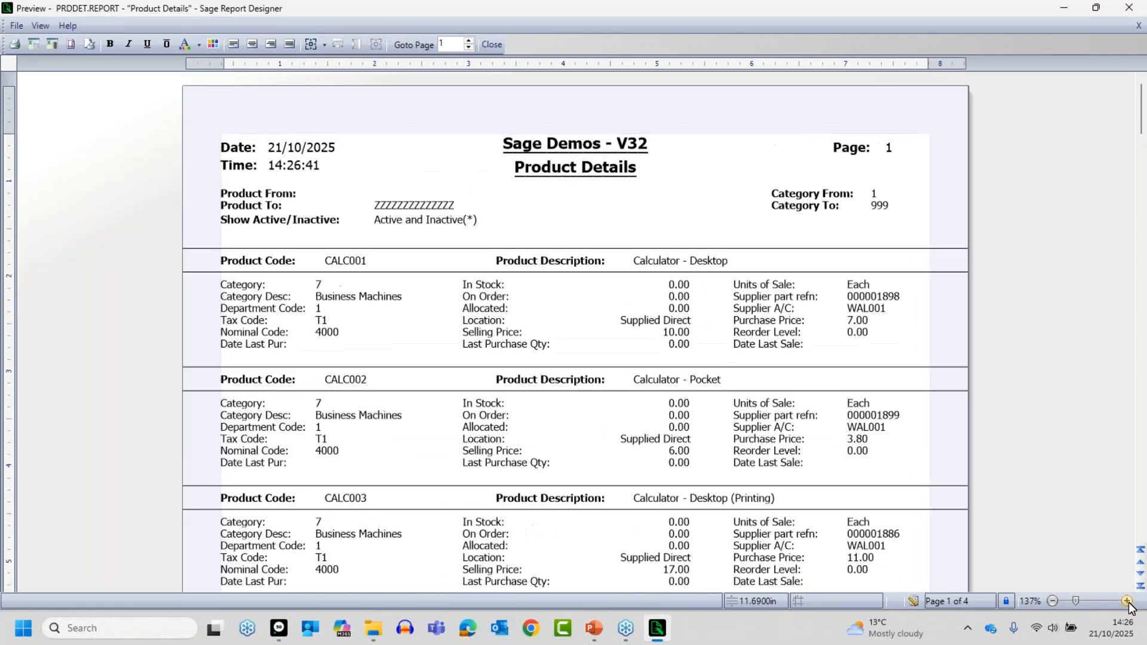
pyautogui.click(1127, 602)
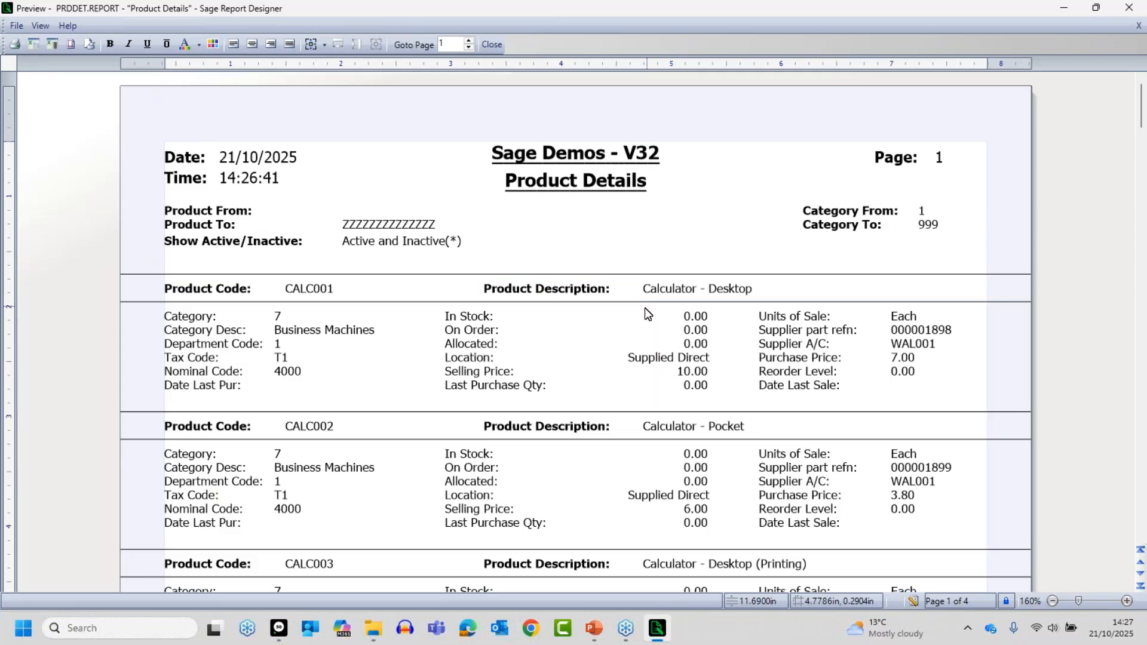
# - Return to the report design and clear the existing QTY_IN_STOCK condition from the report filter
pyautogui.click(914, 602)
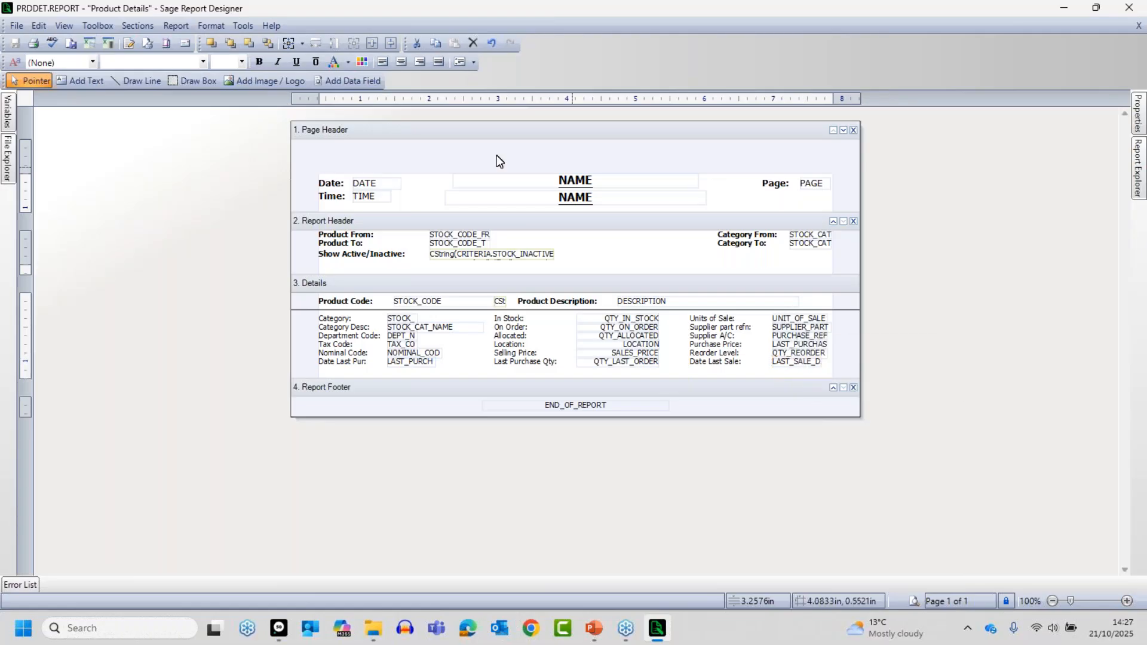
pyautogui.click(170, 26)
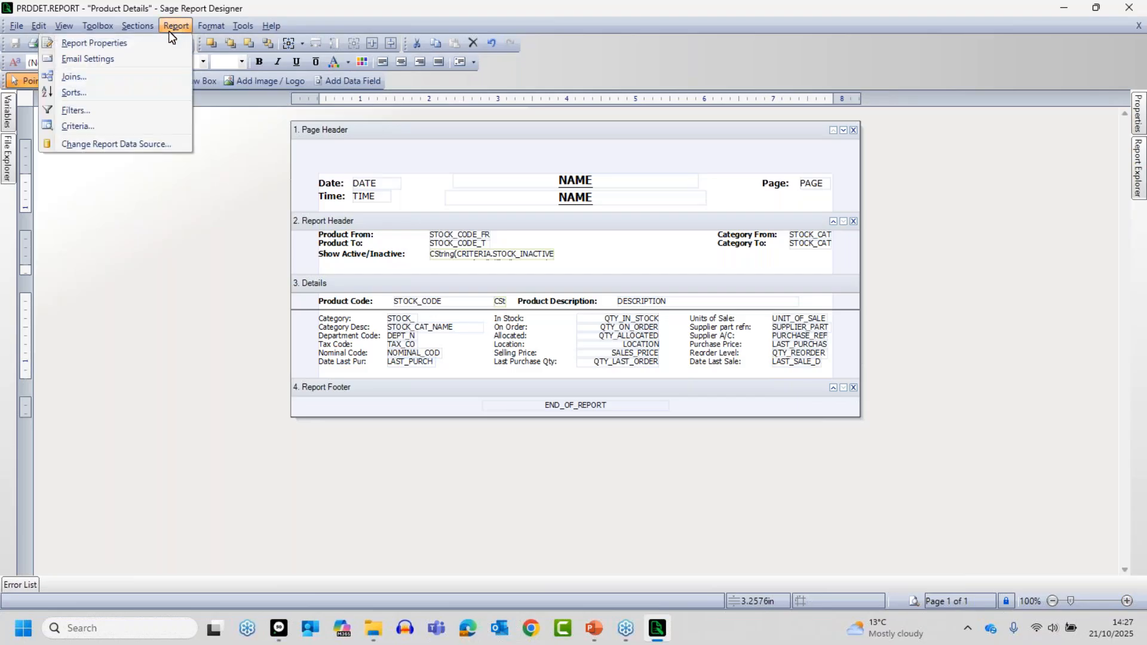
pyautogui.click(106, 111)
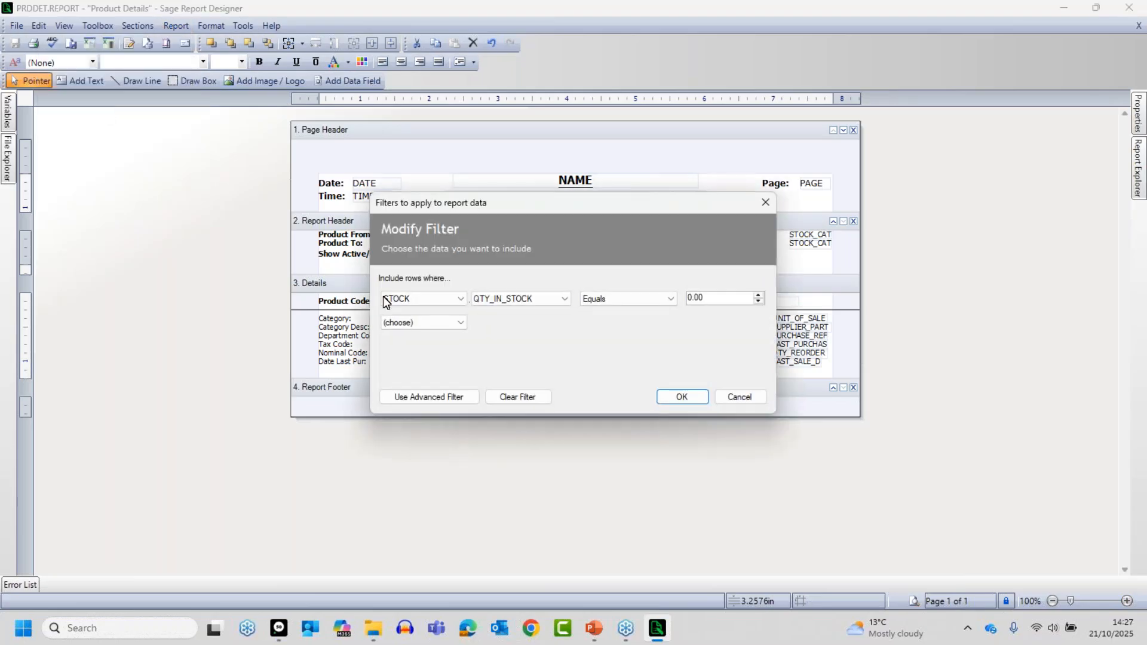
pyautogui.click(515, 399)
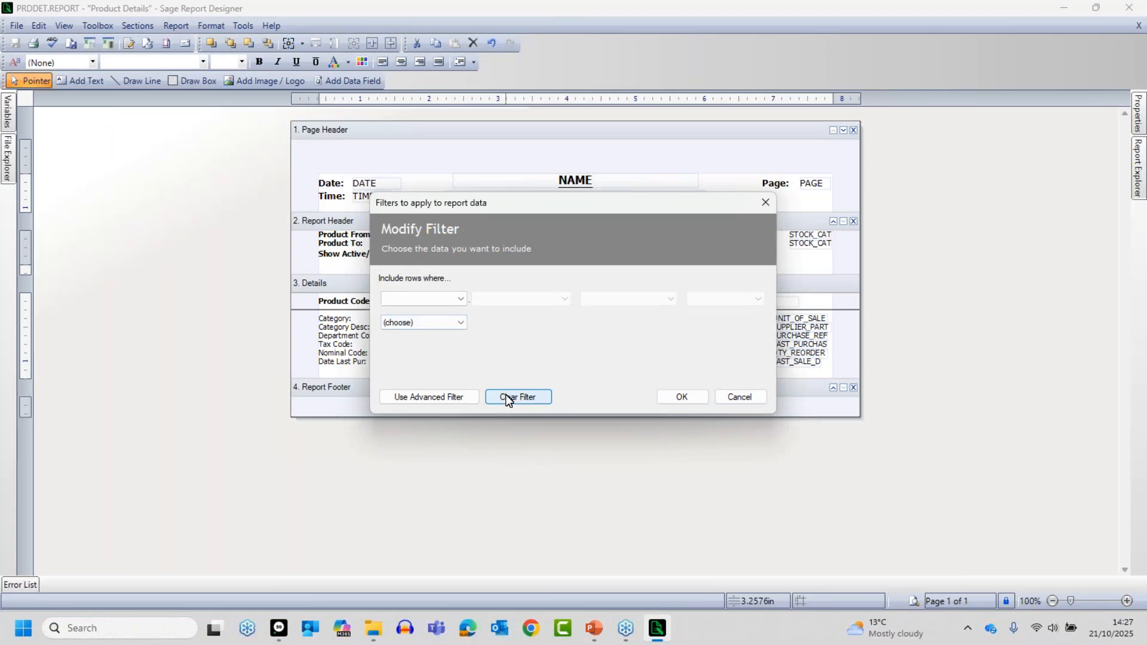
# - Start a new filter condition on the STOCK table using the LAST_SALE_DATE variable
pyautogui.click(460, 299)
pyautogui.click(411, 362)
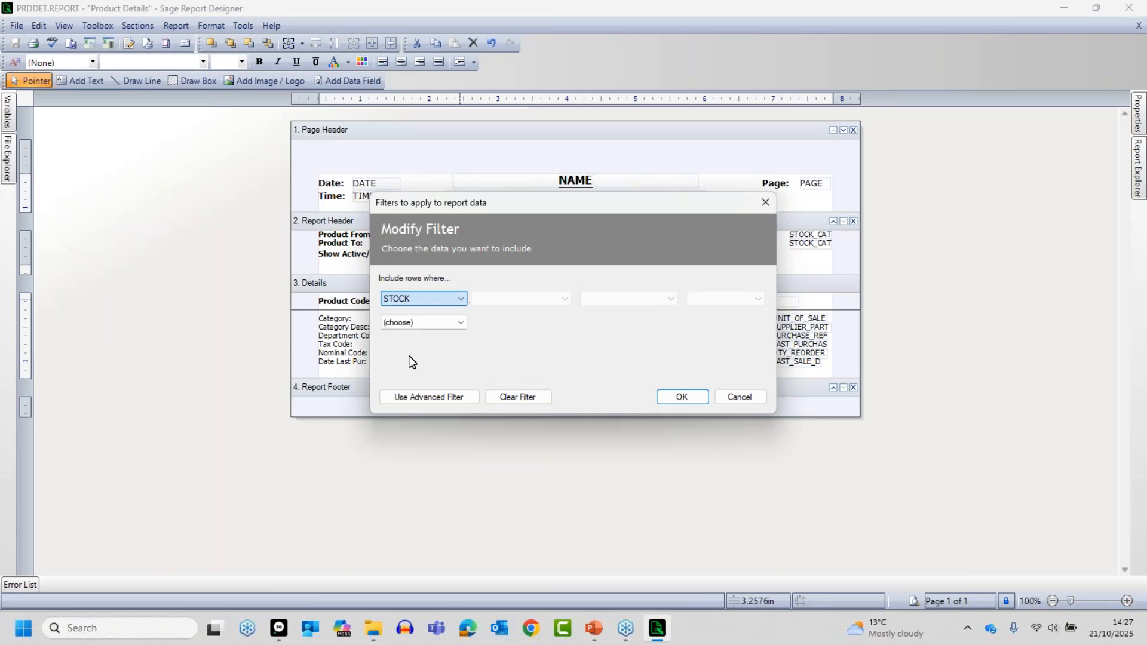
pyautogui.click(533, 301)
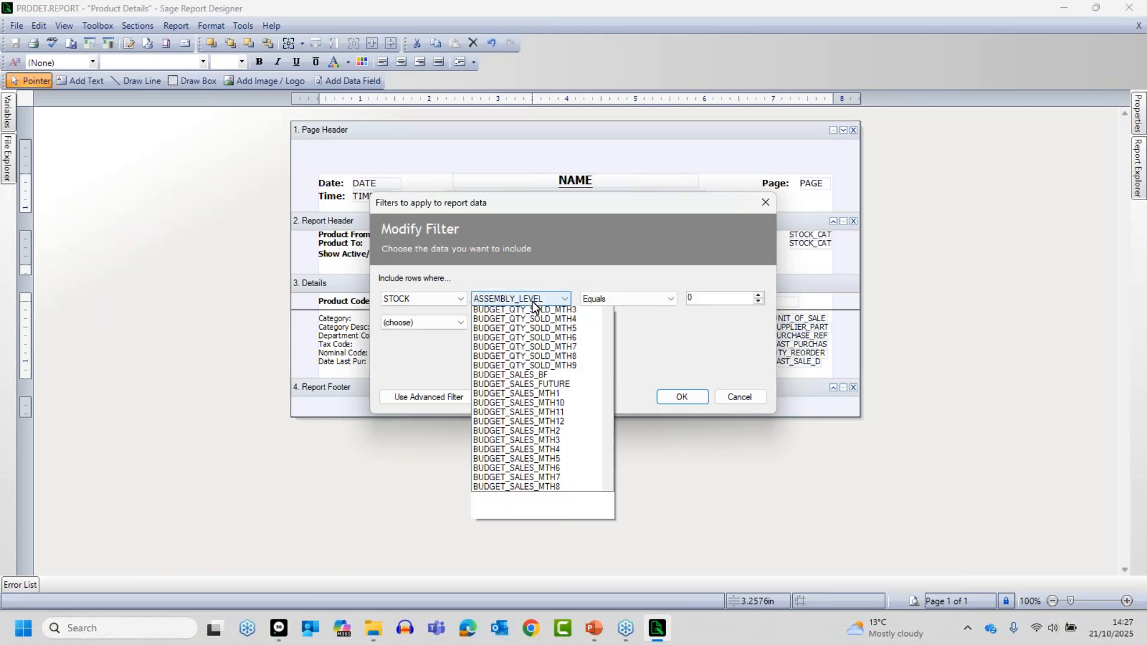
pyautogui.press('l')
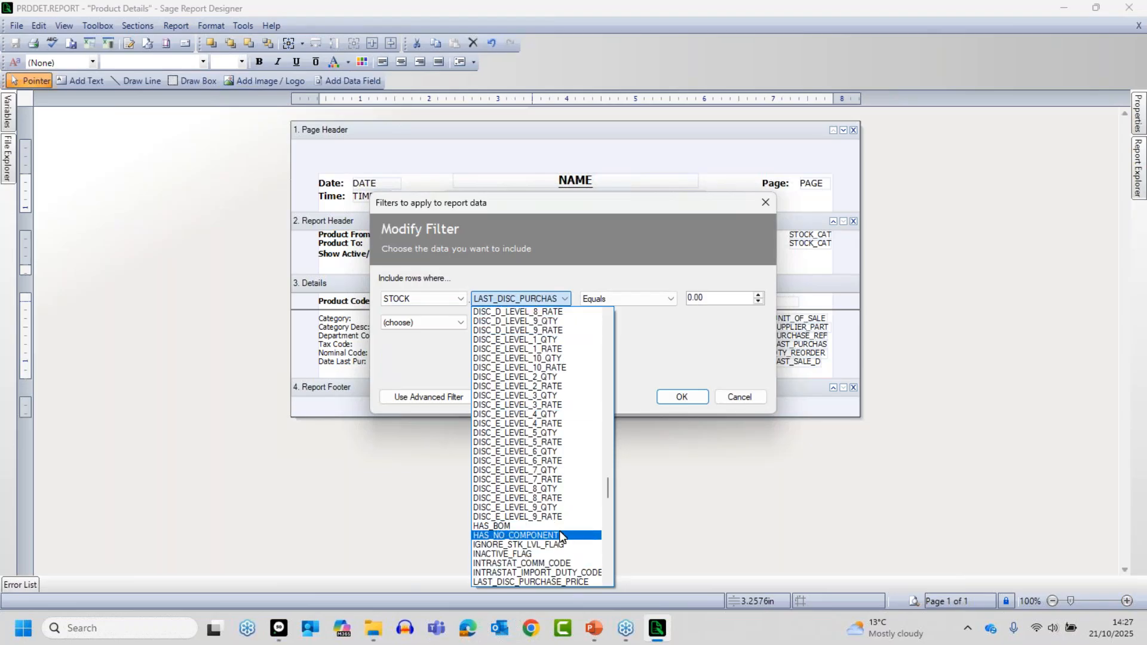
pyautogui.press('l')
pyautogui.press('l')
pyautogui.press('l')
pyautogui.press('l')
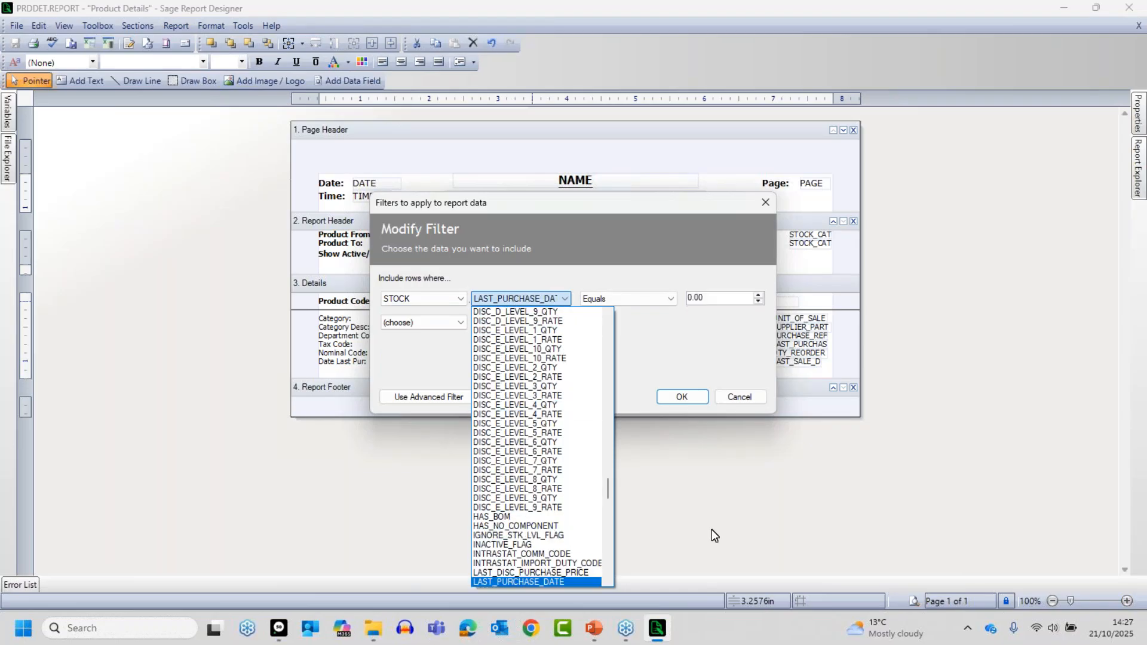
pyautogui.press('l')
pyautogui.press('l')
pyautogui.press('l')
pyautogui.press('l')
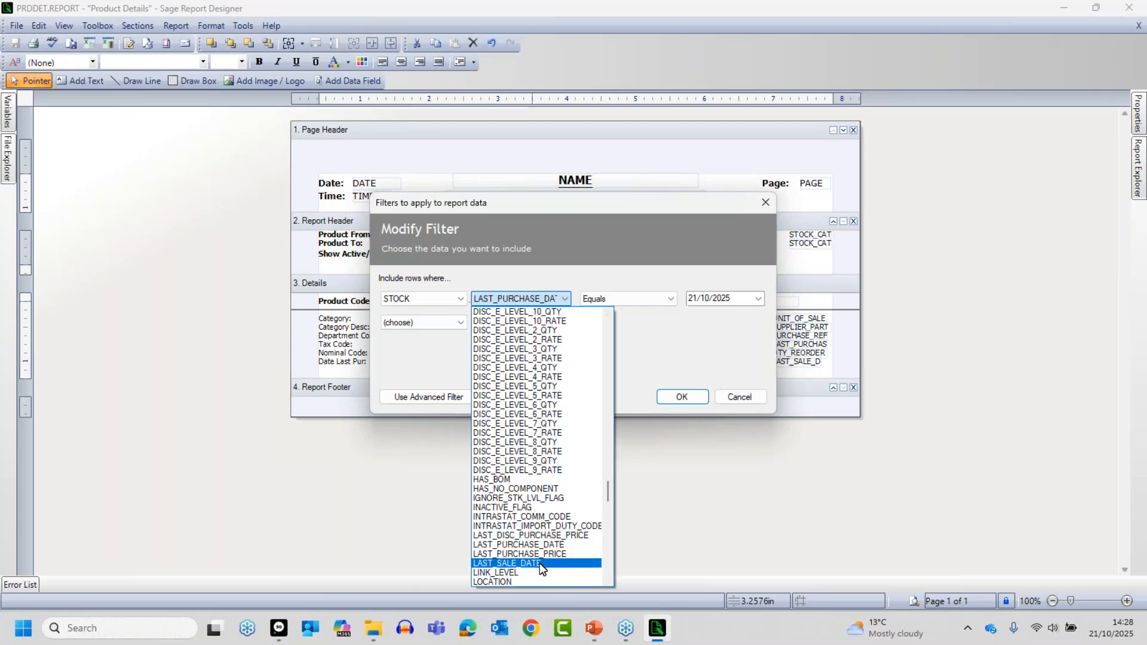
pyautogui.click(539, 563)
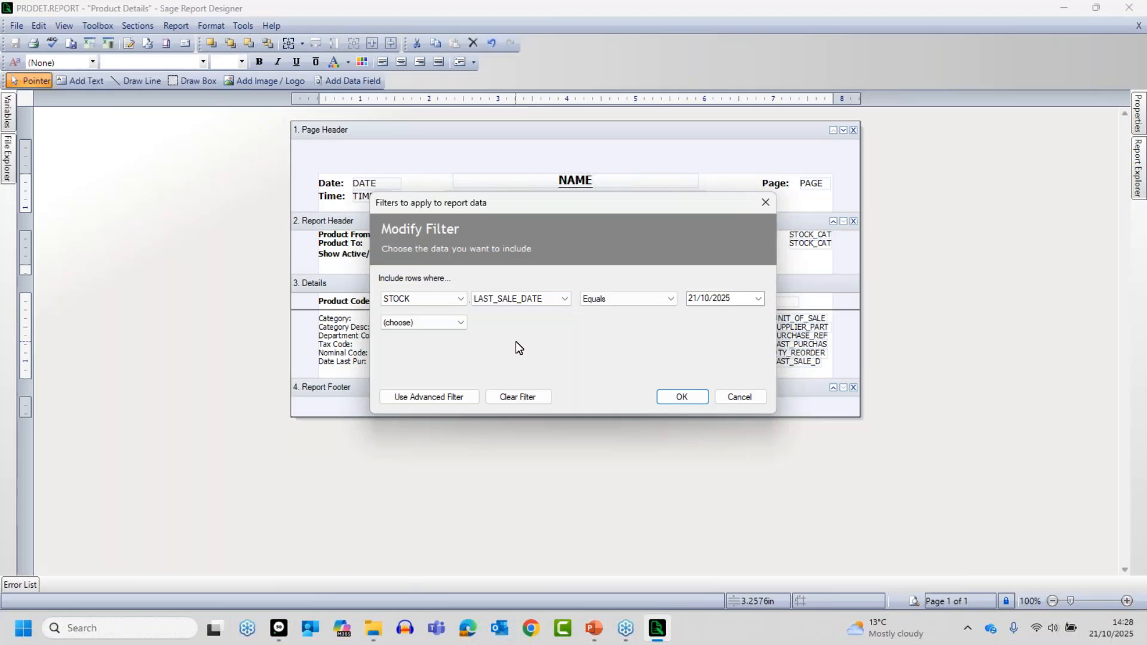
# - Set the LAST_SALE_DATE condition to Greater than or equal 01/01/2025 and apply the filter to the report
pyautogui.click(632, 301)
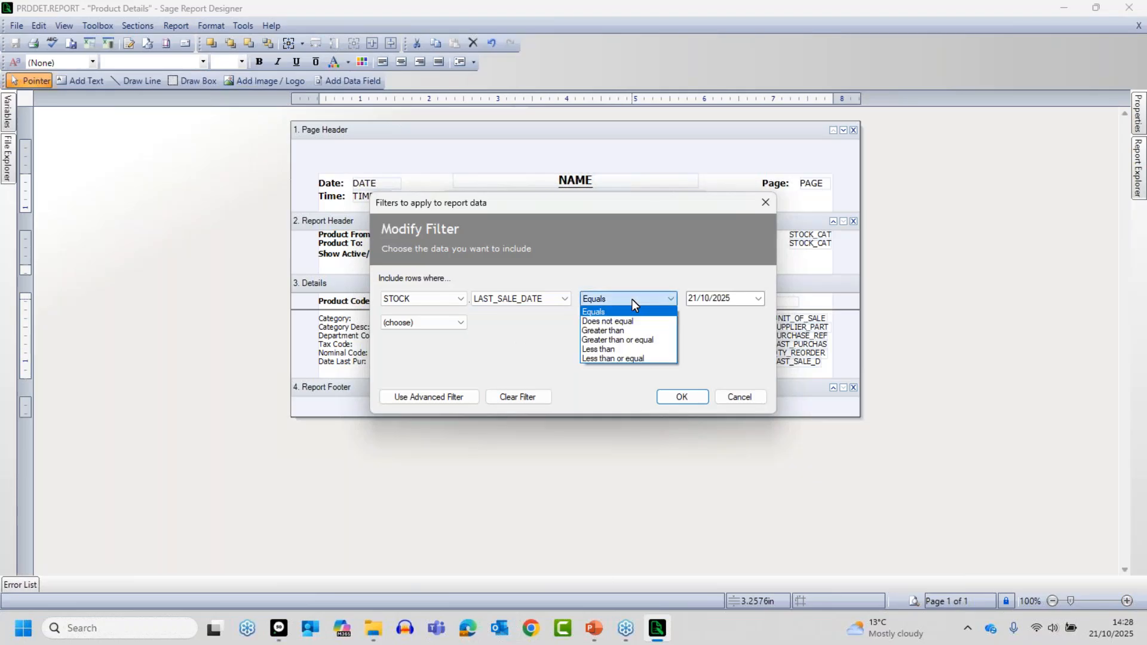
pyautogui.click(617, 340)
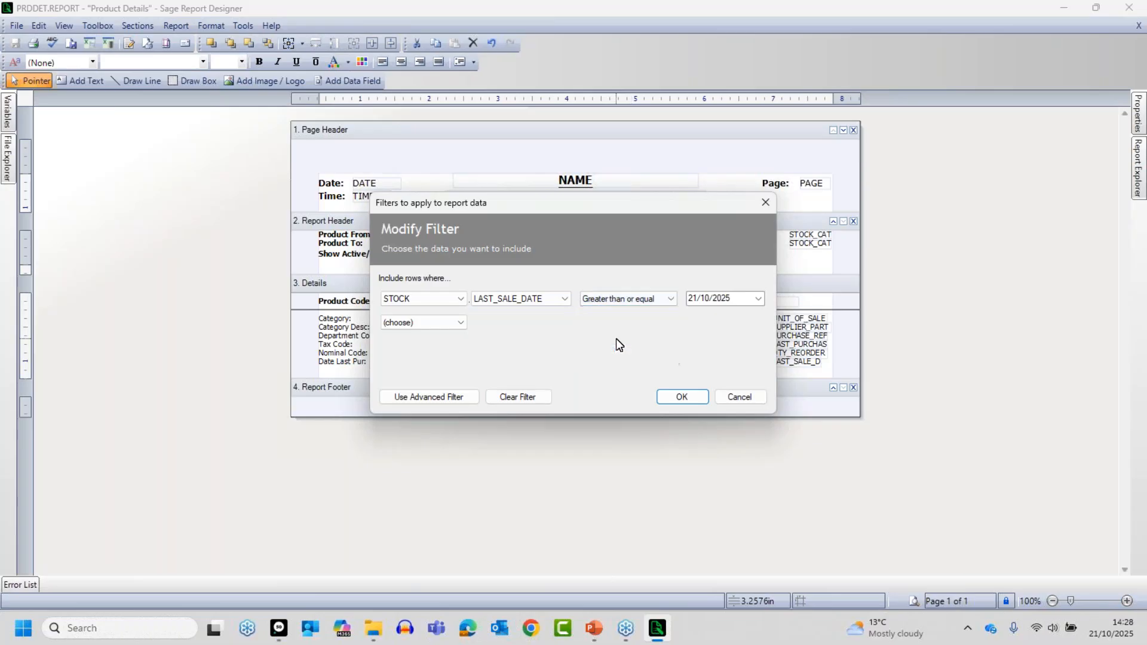
pyautogui.click(759, 299)
pyautogui.click(696, 321)
pyautogui.click(697, 321)
pyautogui.click(697, 321)
pyautogui.click(697, 321)
pyautogui.click(697, 321)
pyautogui.click(697, 321)
pyautogui.click(696, 321)
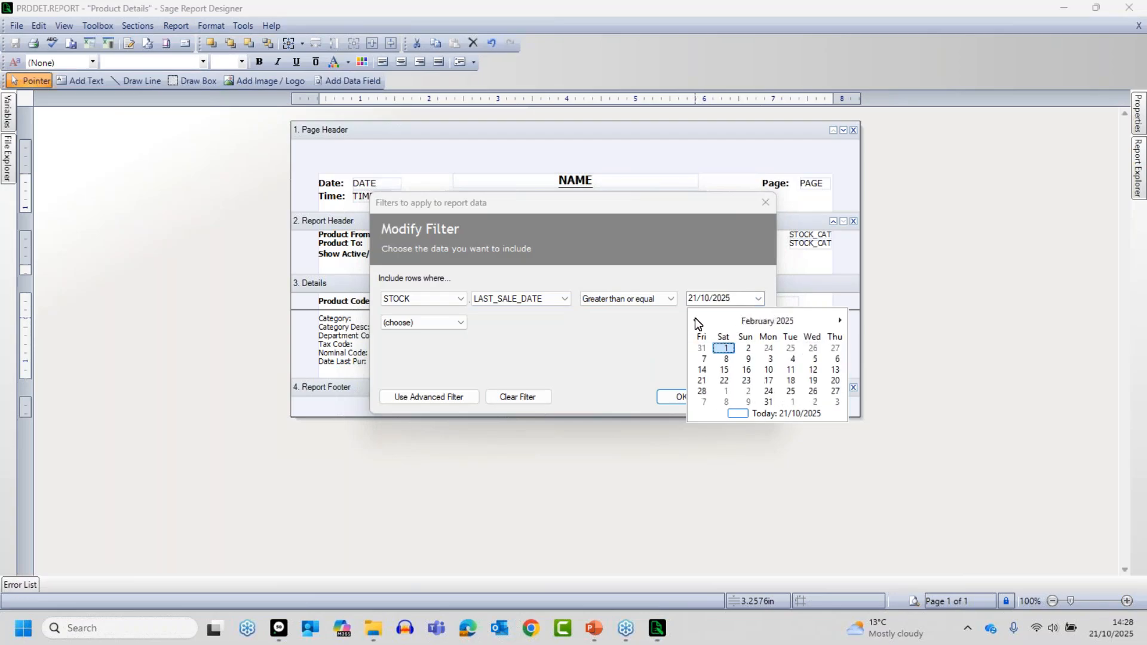
pyautogui.click(696, 321)
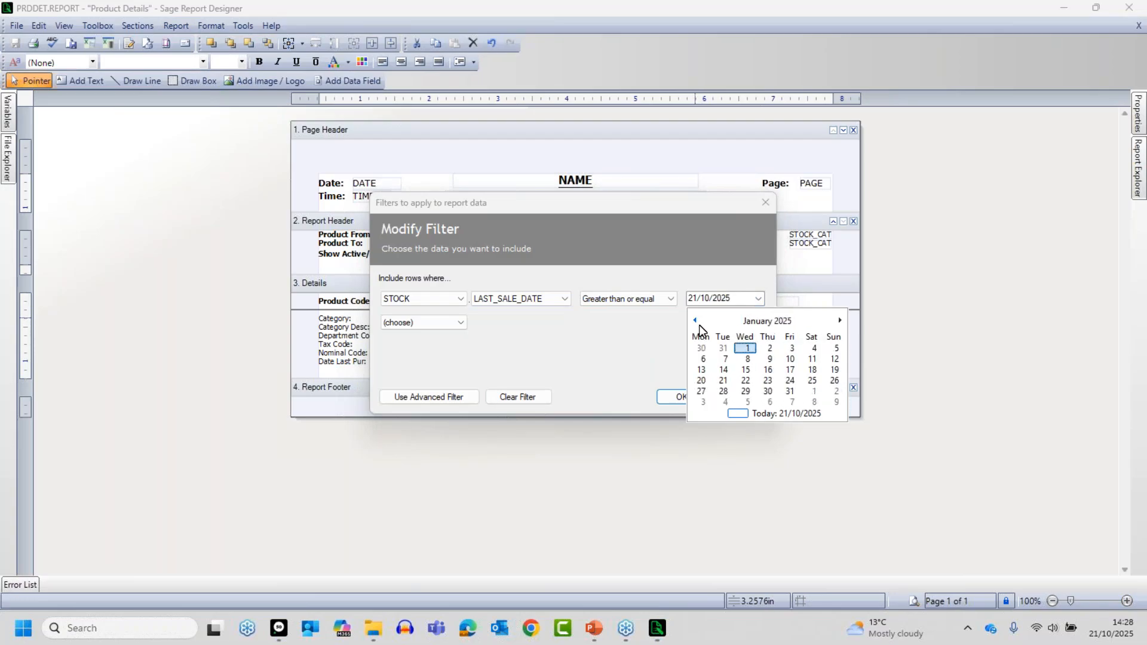
pyautogui.click(745, 348)
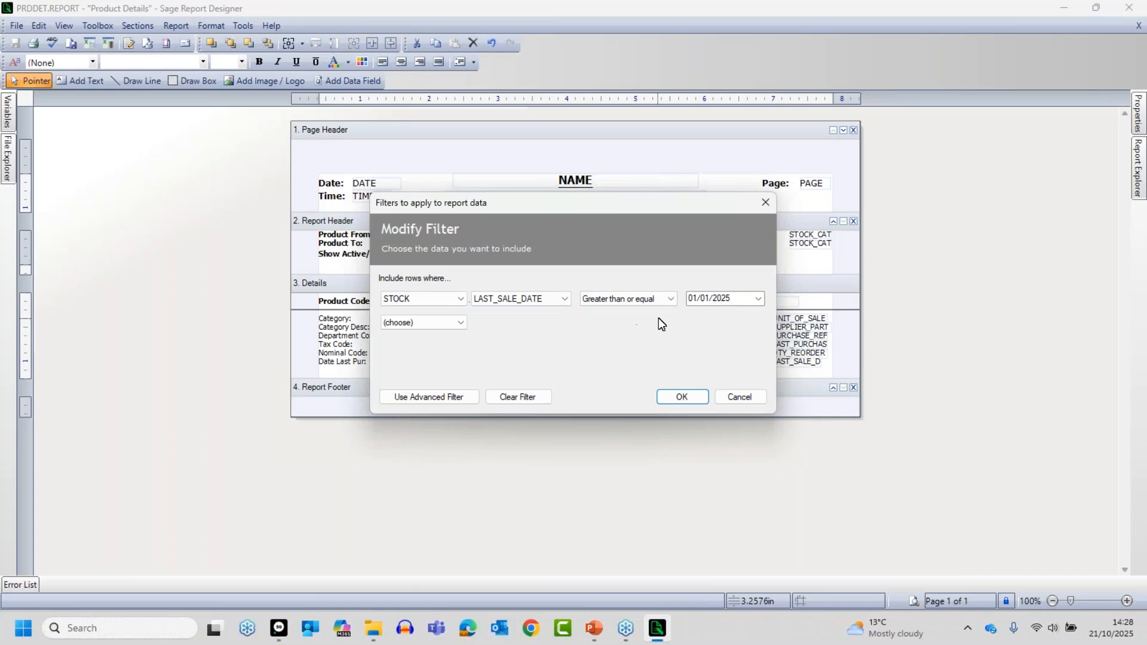
pyautogui.click(682, 397)
# - Preview the report with the default criteria and examine the Date Last Sale values of the listed products
pyautogui.click(915, 600)
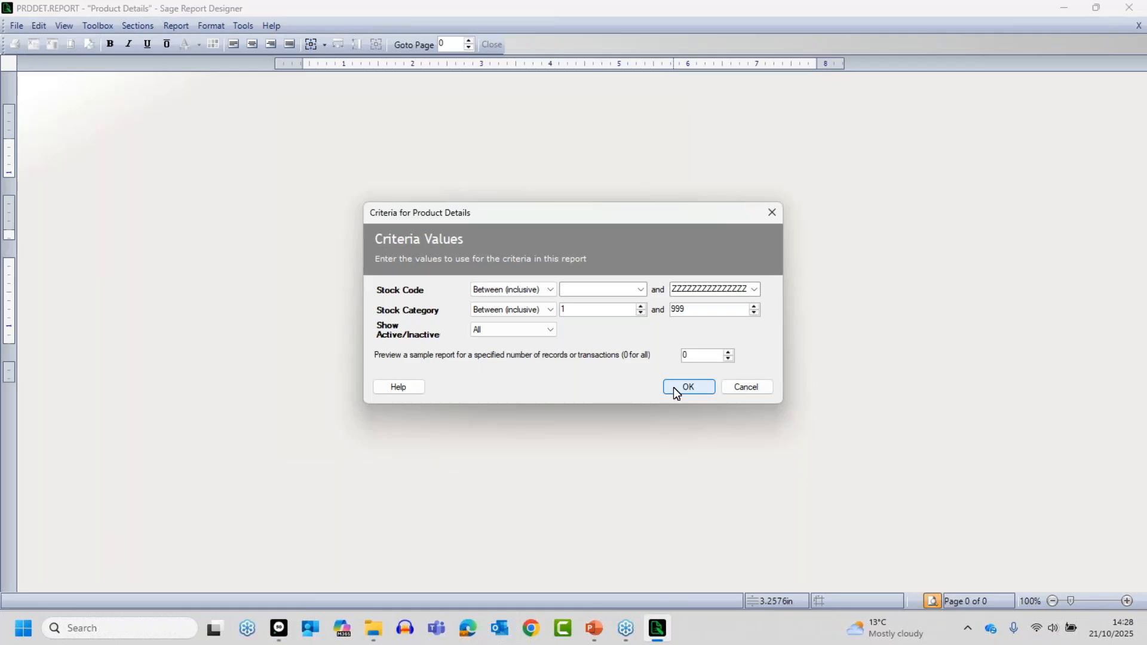
pyautogui.click(683, 387)
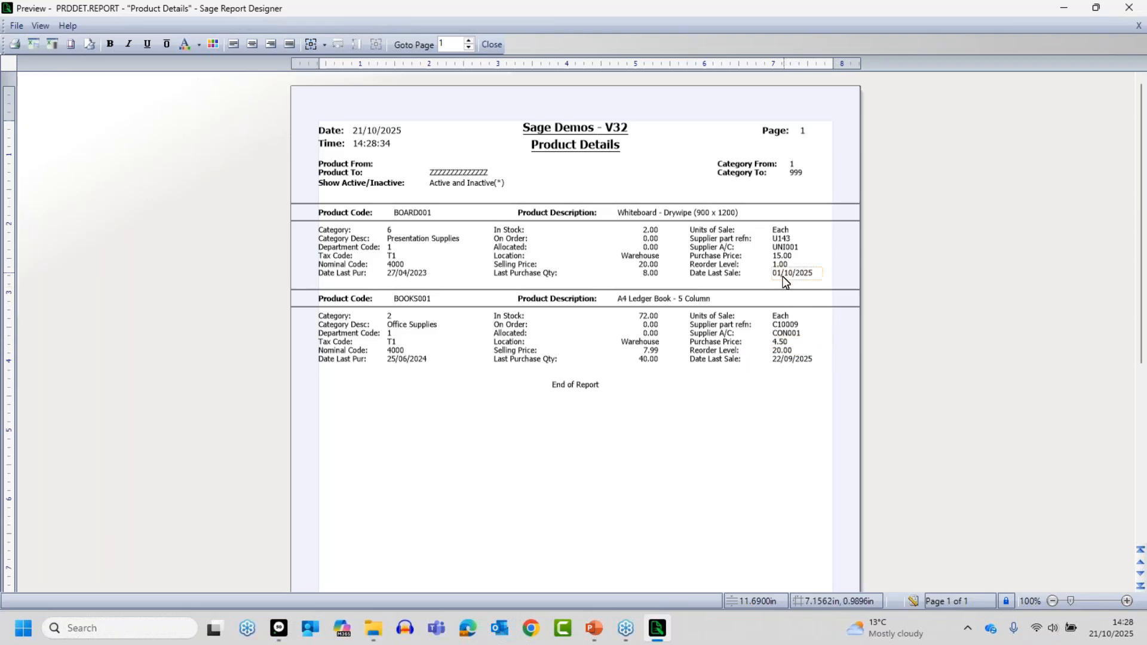
pyautogui.click(790, 361)
# - Return to the report design, change the LAST_SALE_DATE condition to Less than or equal and apply the filter
pyautogui.click(915, 602)
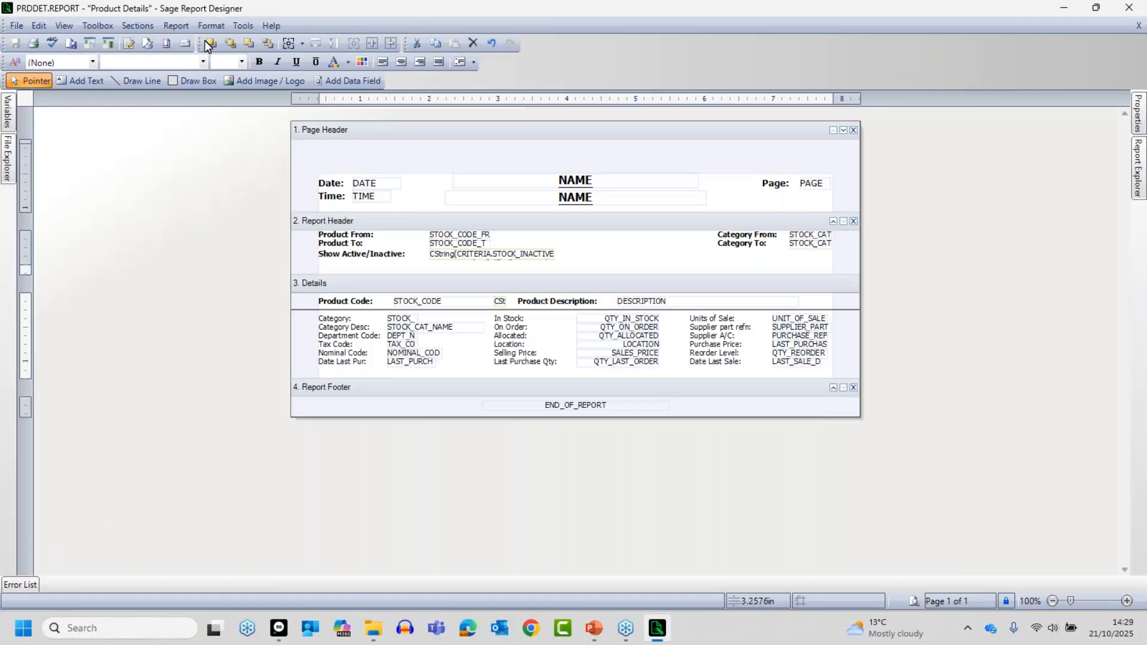
pyautogui.click(170, 26)
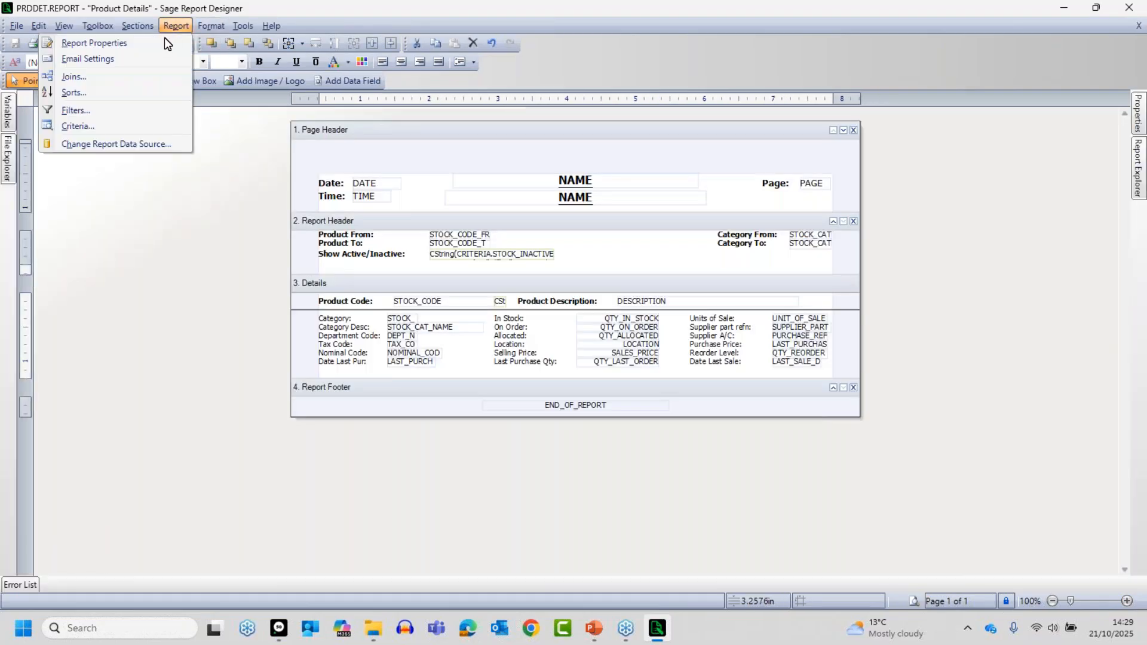
pyautogui.click(92, 110)
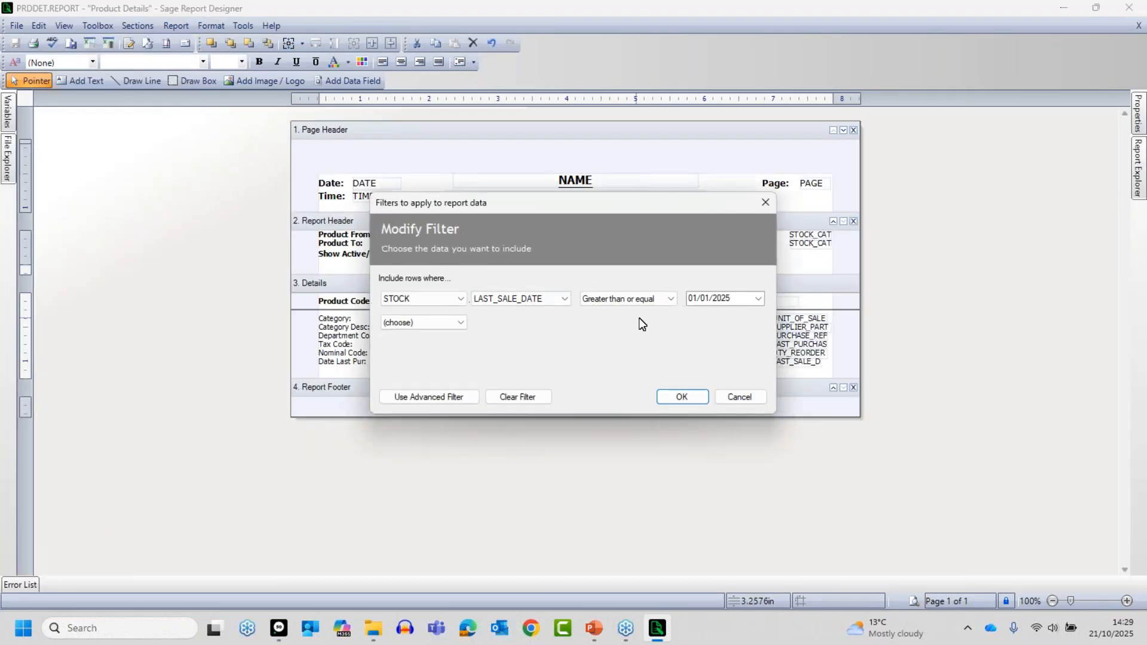
pyautogui.click(634, 307)
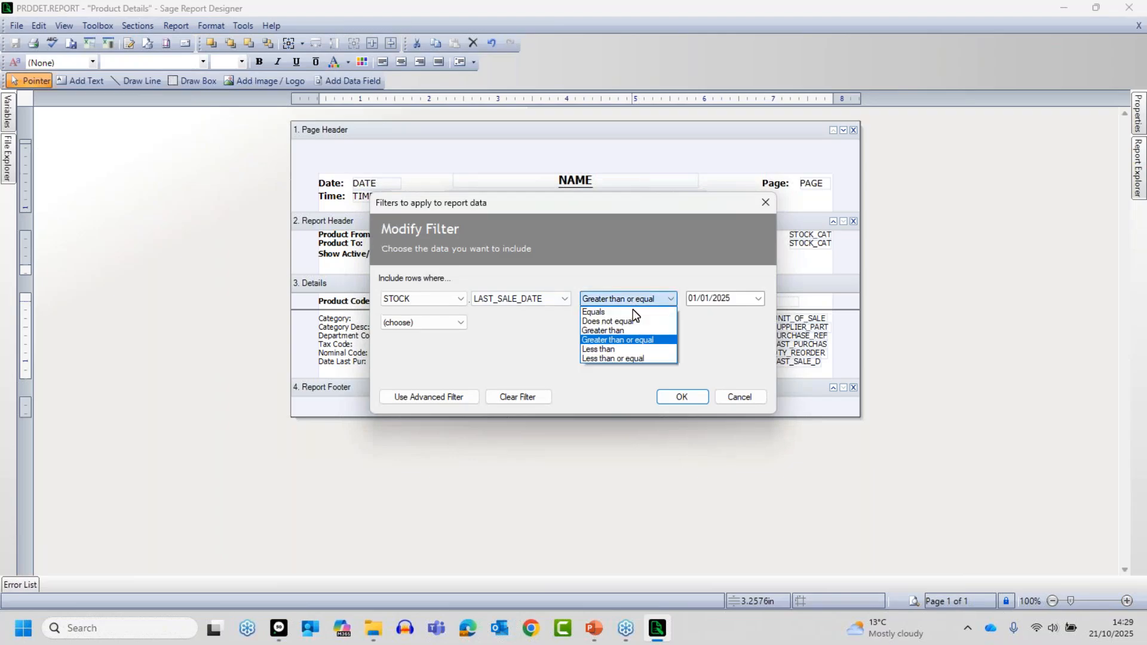
pyautogui.click(626, 358)
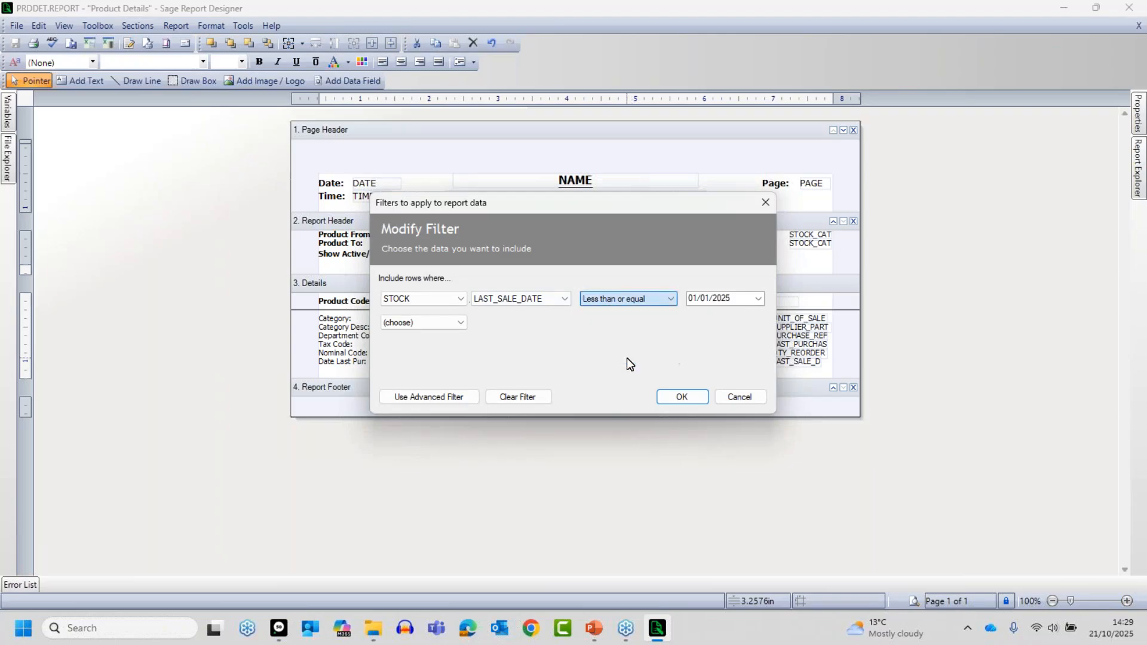
pyautogui.click(690, 397)
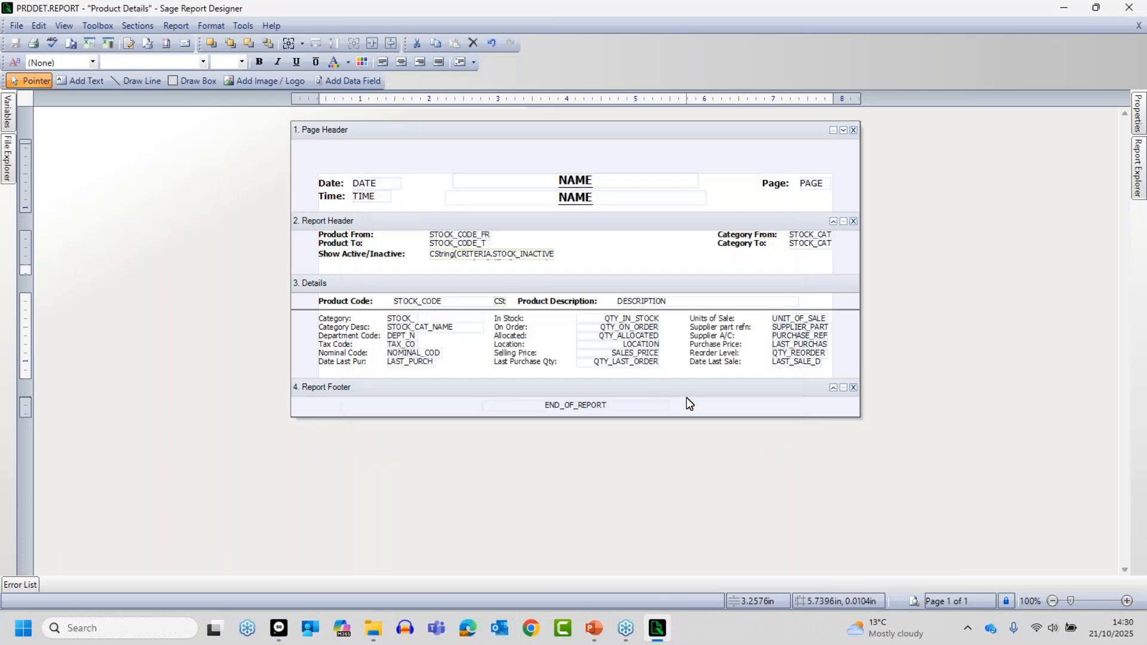
# - Preview the report under the Less than or equal filter with the default criteria and check the last sale dates and page count
pyautogui.click(915, 601)
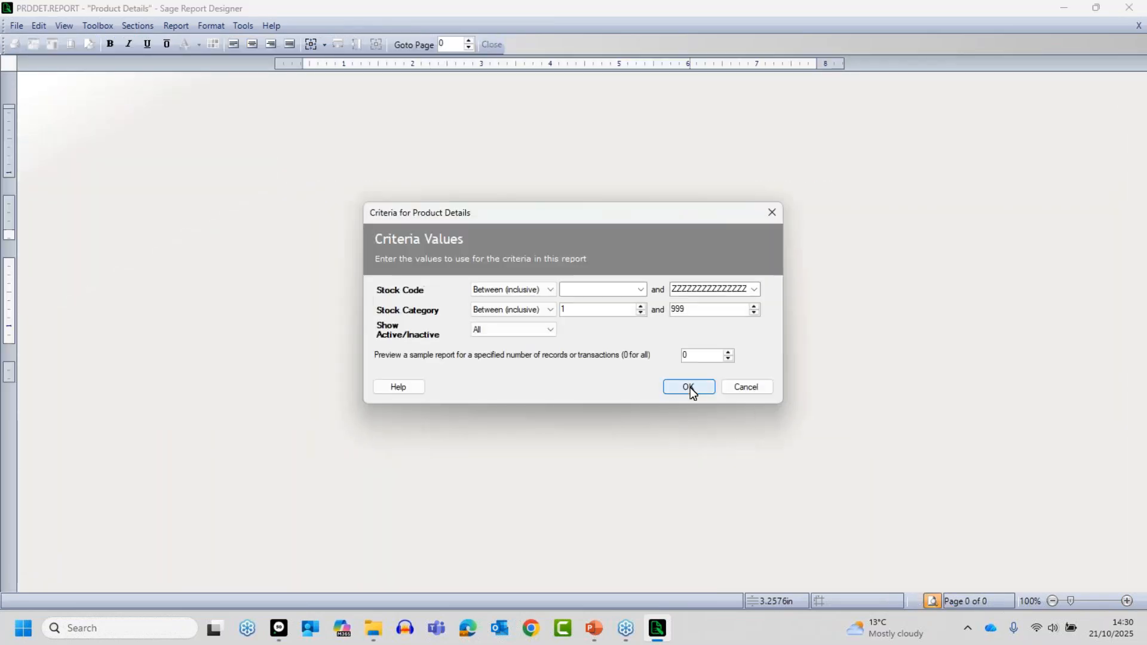
pyautogui.click(689, 387)
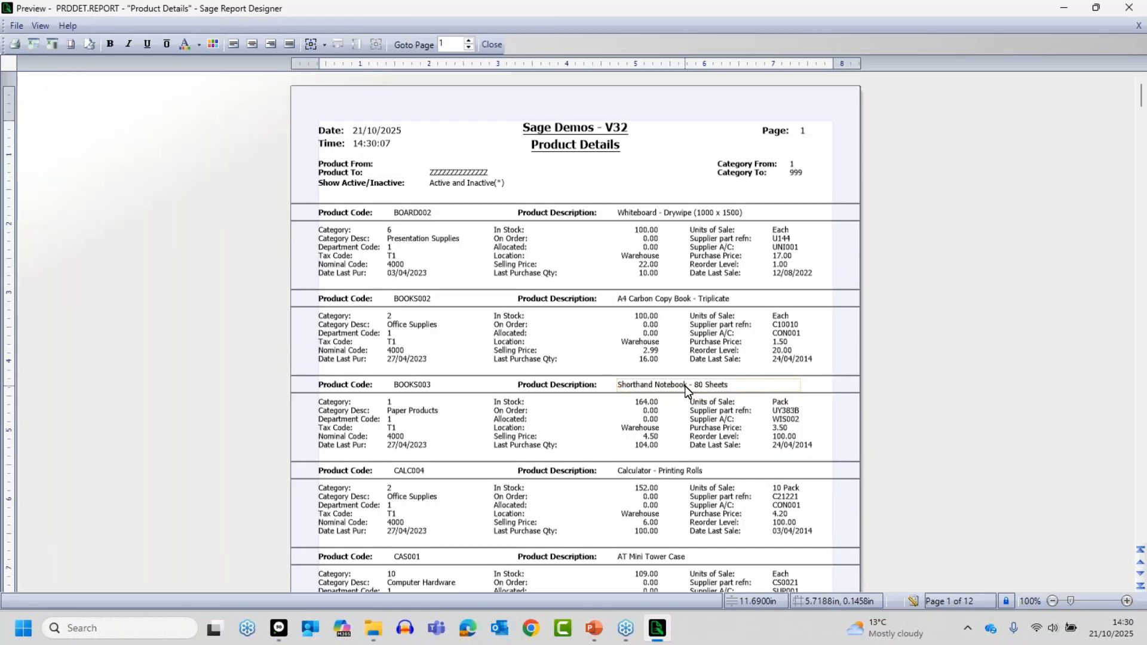
pyautogui.click(974, 604)
# - Return to the report design and clear the LAST_SALE_DATE condition from the report filter
pyautogui.click(914, 603)
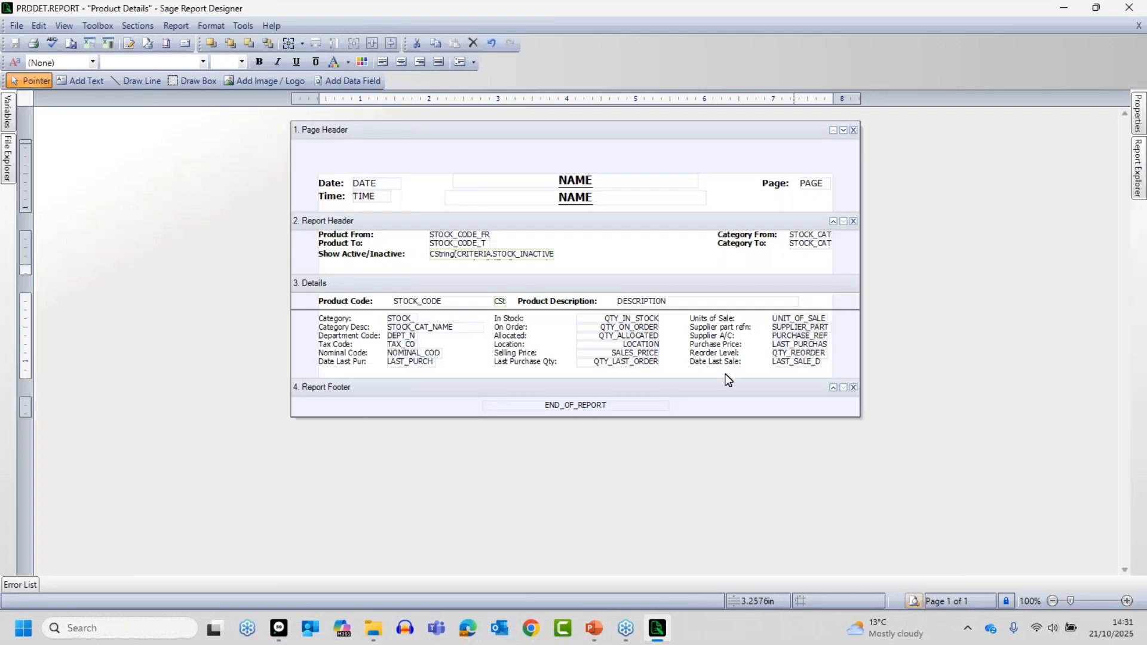
pyautogui.click(172, 26)
pyautogui.moveTo(137, 26)
pyautogui.moveTo(176, 26)
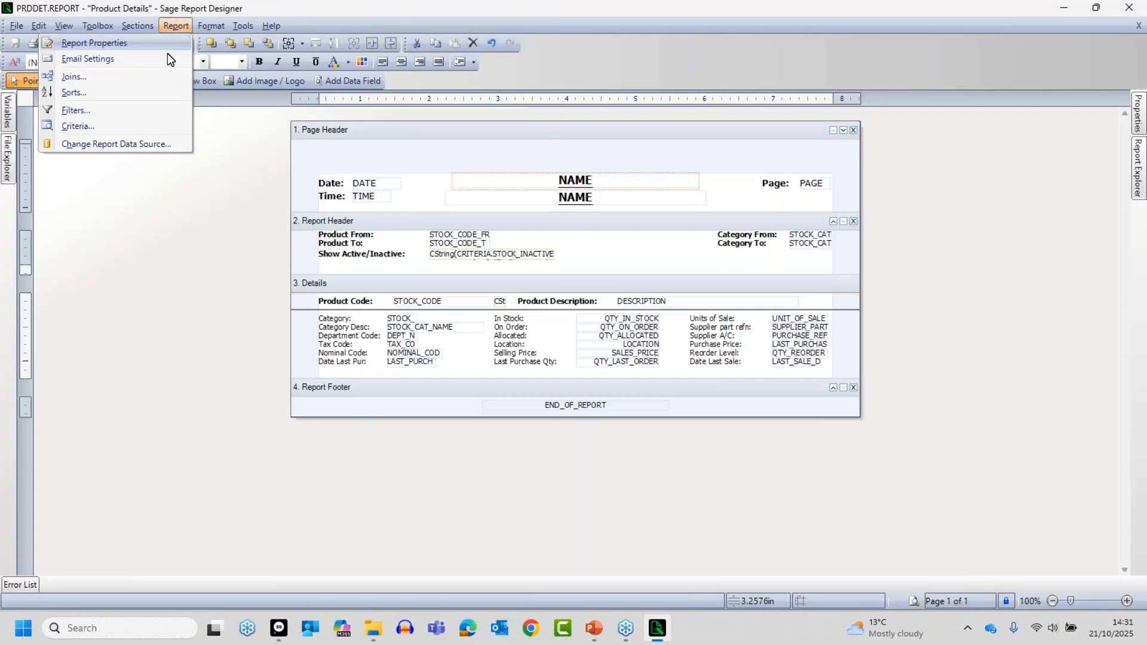
pyautogui.click(96, 111)
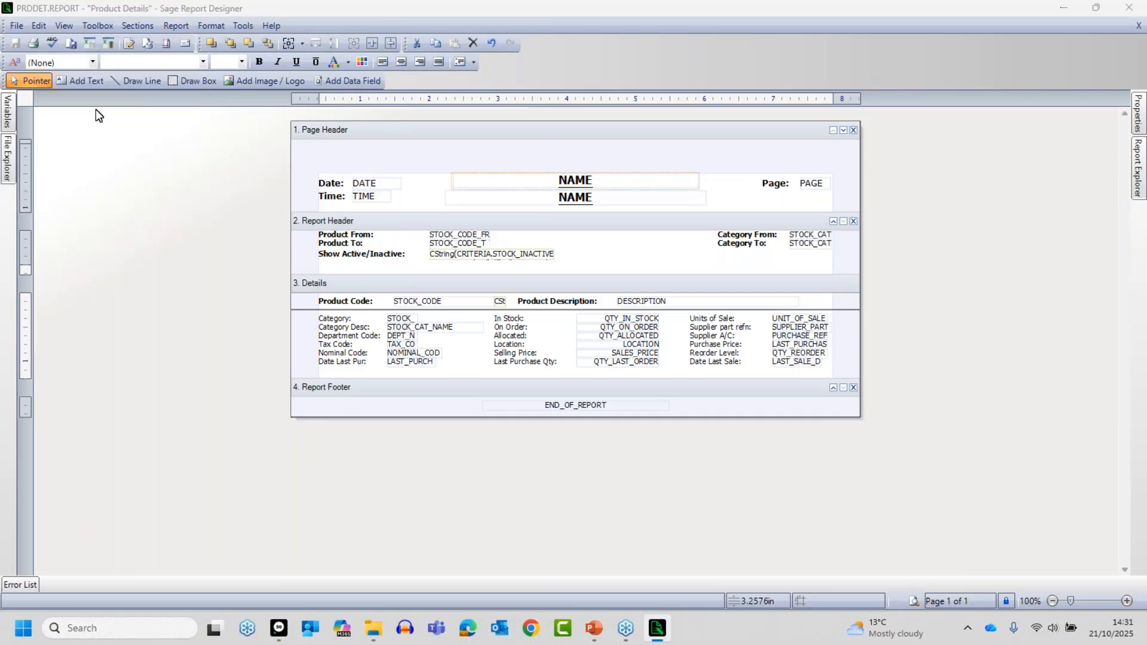
pyautogui.click(512, 397)
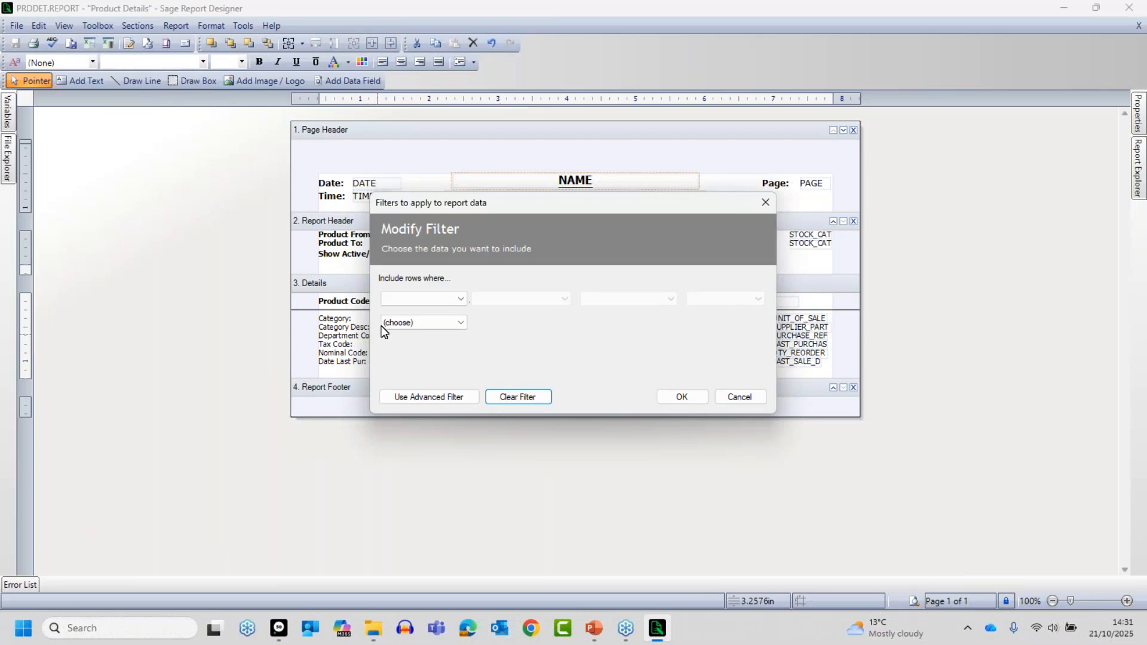
# - Start a new filter condition on the STOCK table using the LOCATION variable
pyautogui.click(428, 297)
pyautogui.click(399, 363)
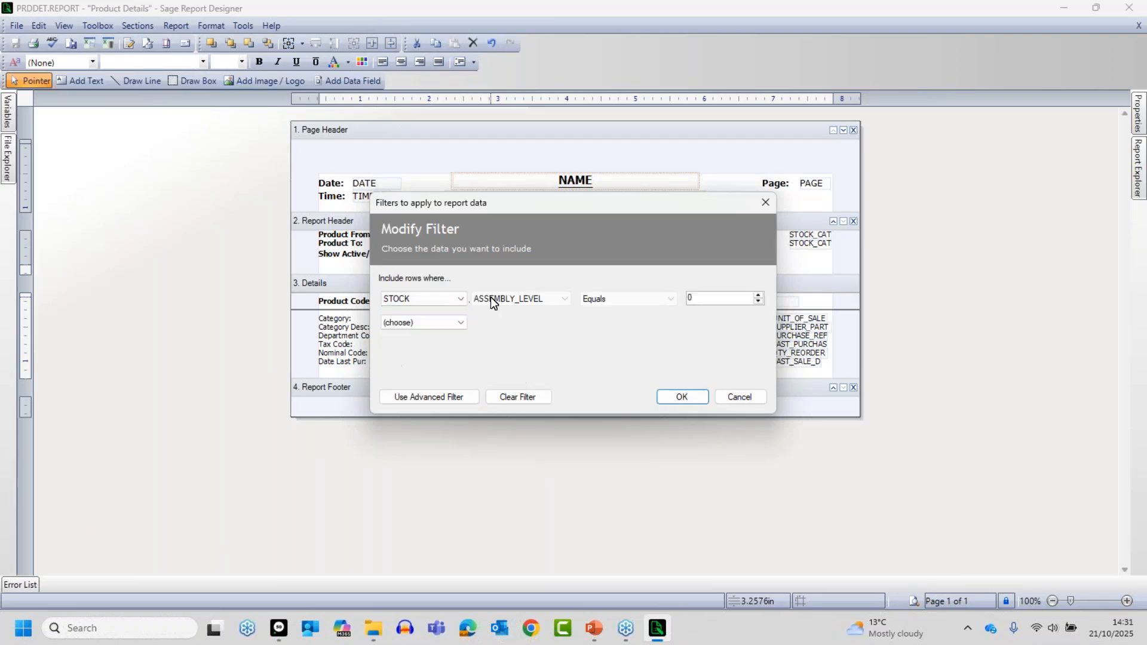
pyautogui.click(490, 297)
pyautogui.press('l')
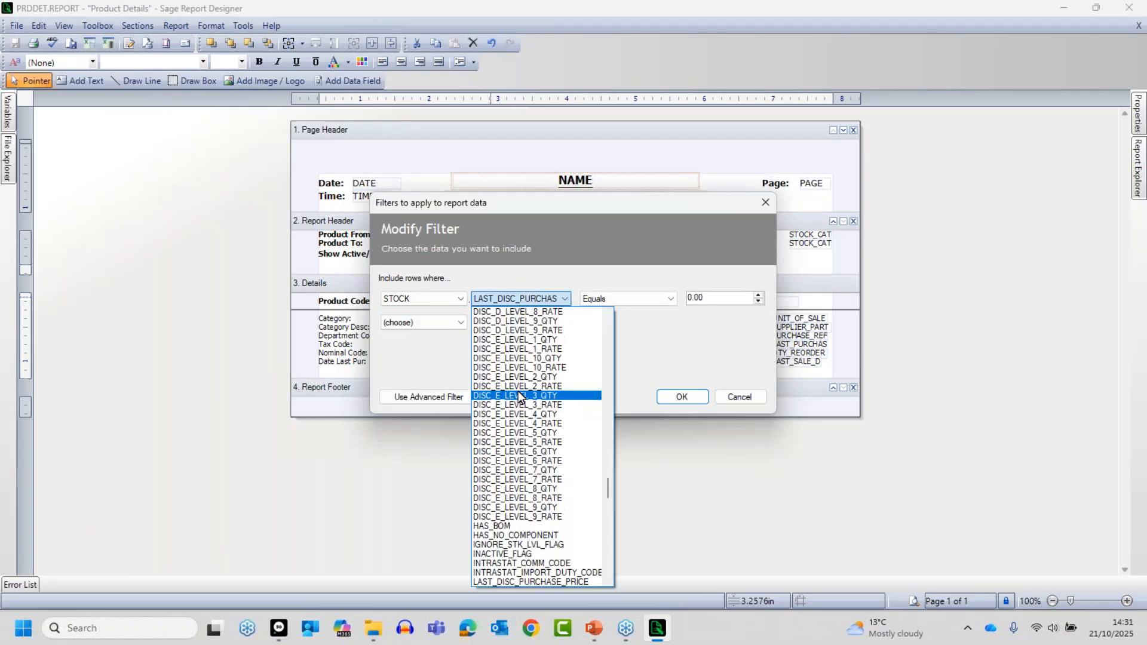
pyautogui.press('l')
pyautogui.press('l')
pyautogui.press('l')
pyautogui.press('l')
pyautogui.press('l')
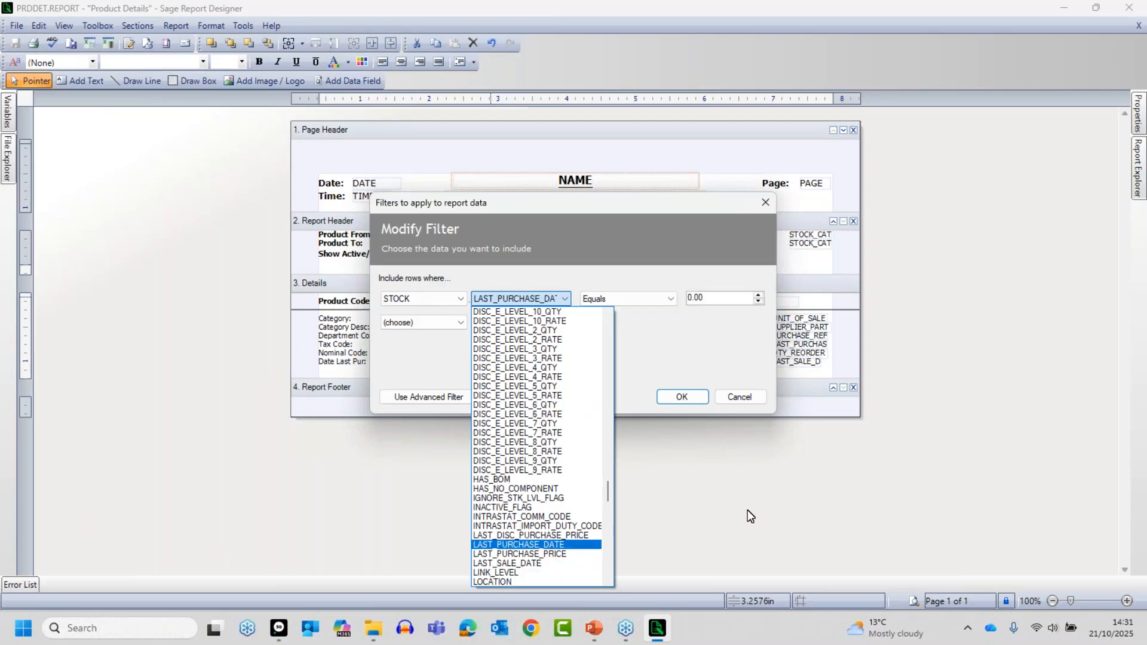
pyautogui.click(516, 580)
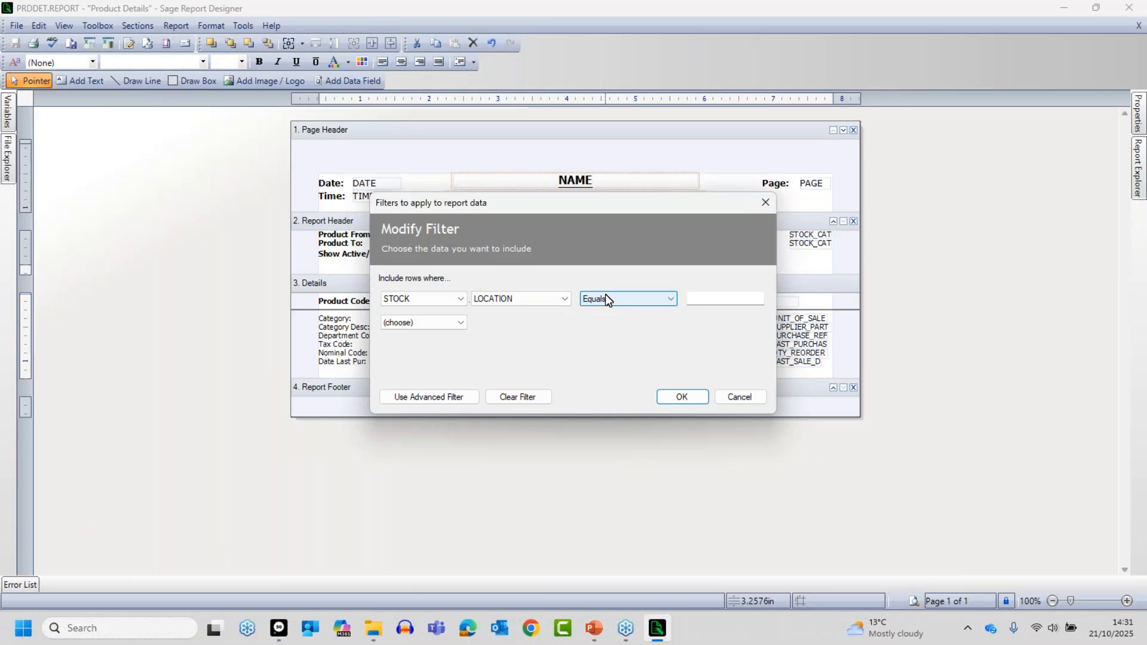
# - Set the LOCATION condition's value to Workshop and join a second filter condition to it with Or
pyautogui.click(701, 302)
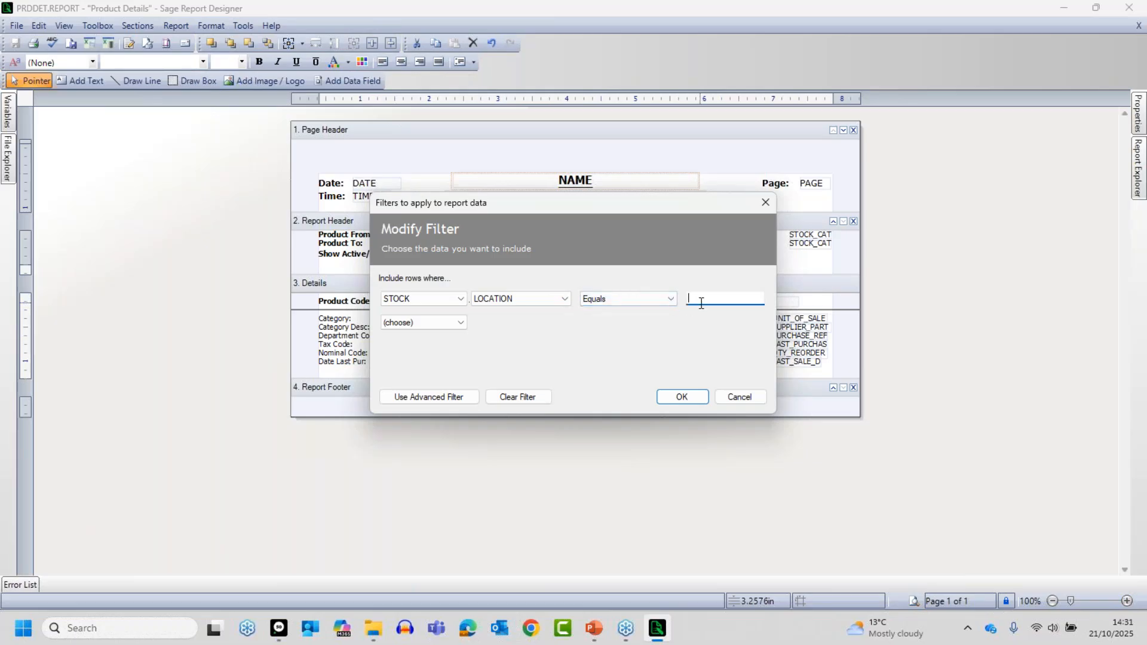
pyautogui.write('Workshop')
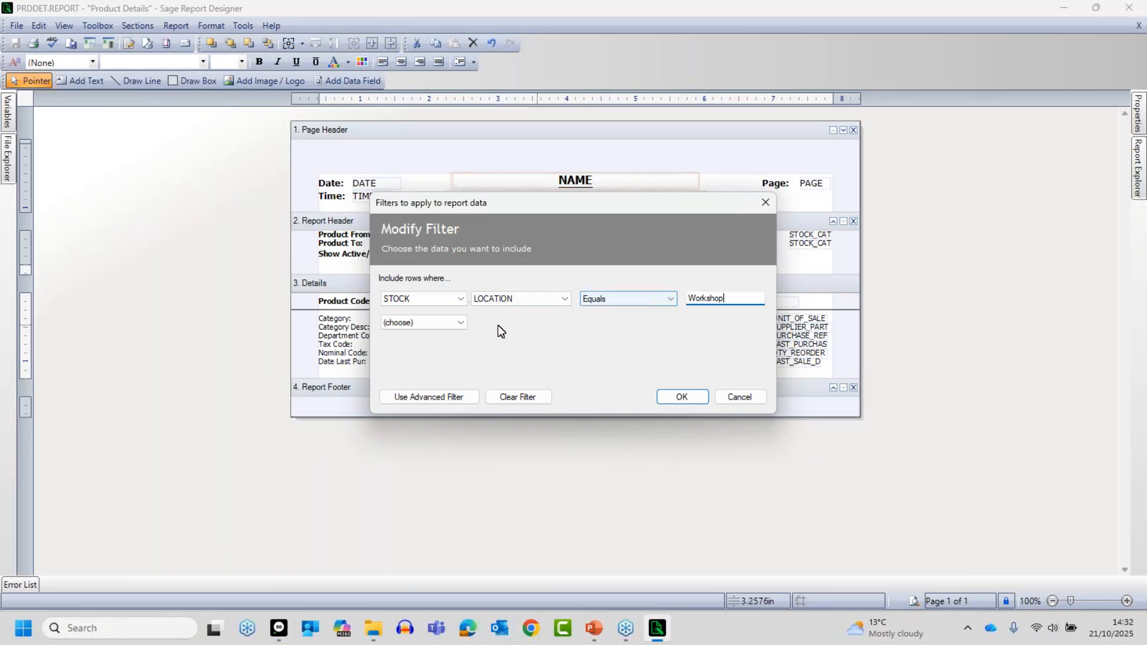
pyautogui.click(403, 322)
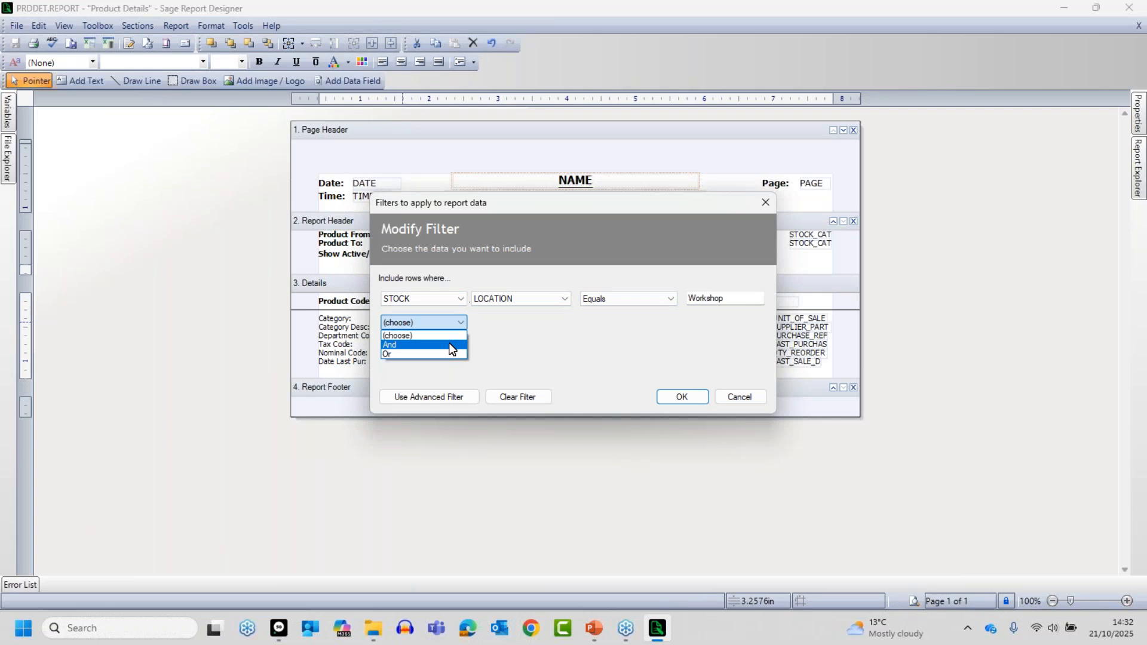
pyautogui.click(419, 354)
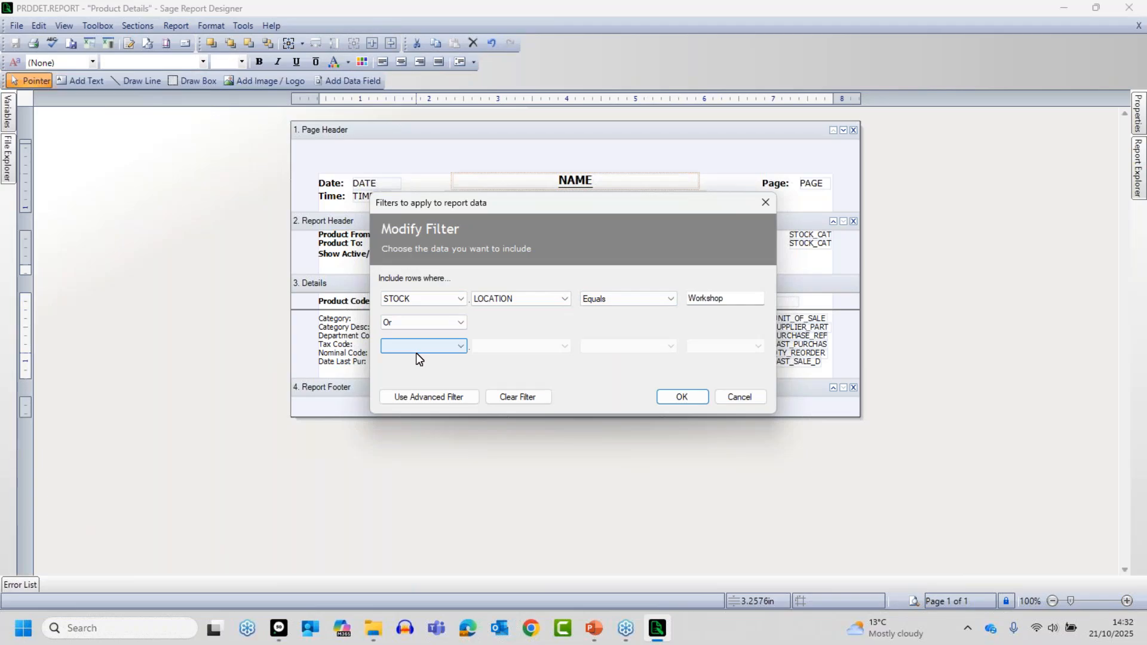
# - Base the second filter condition on the STOCK table's LOCATION variable
pyautogui.click(417, 349)
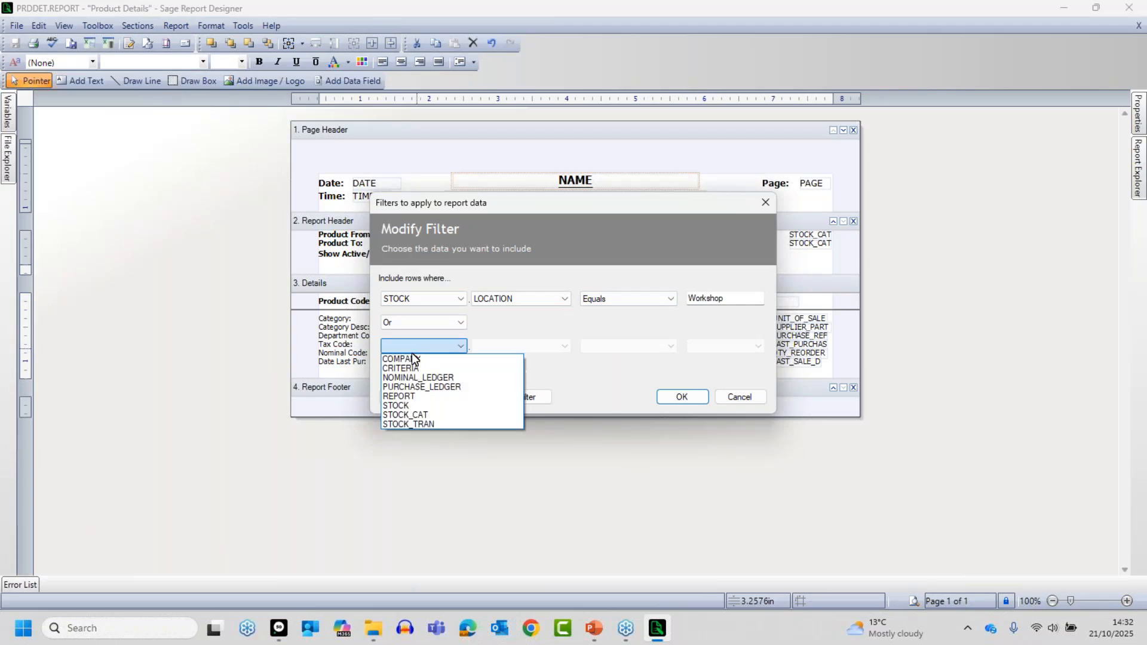
pyautogui.click(419, 398)
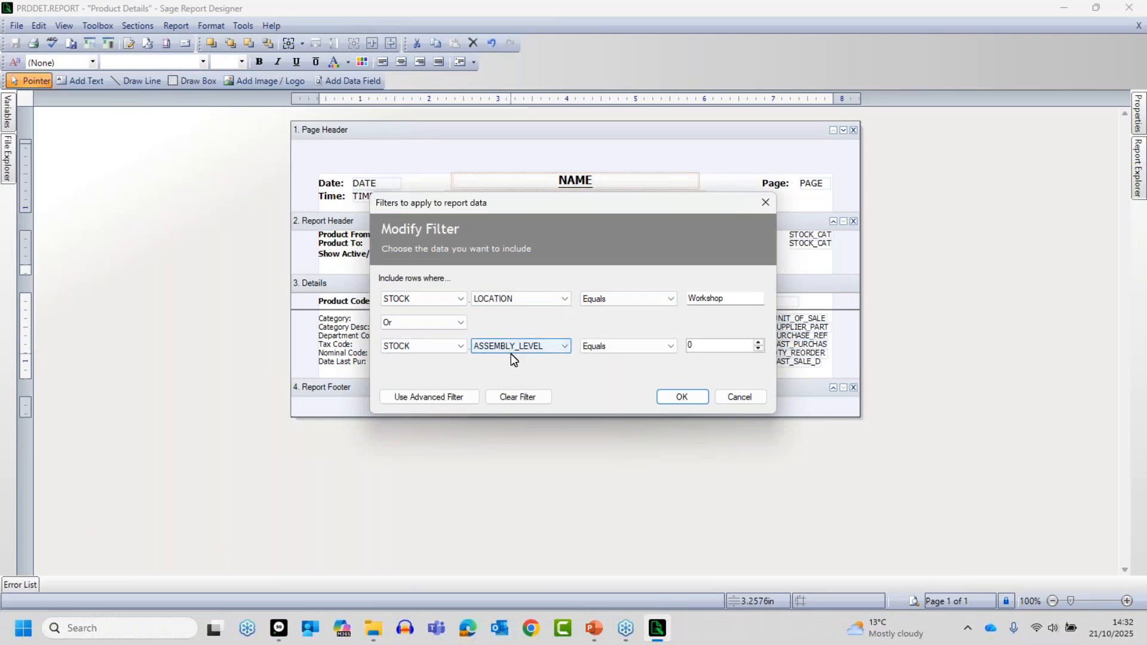
pyautogui.click(543, 352)
pyautogui.press('l')
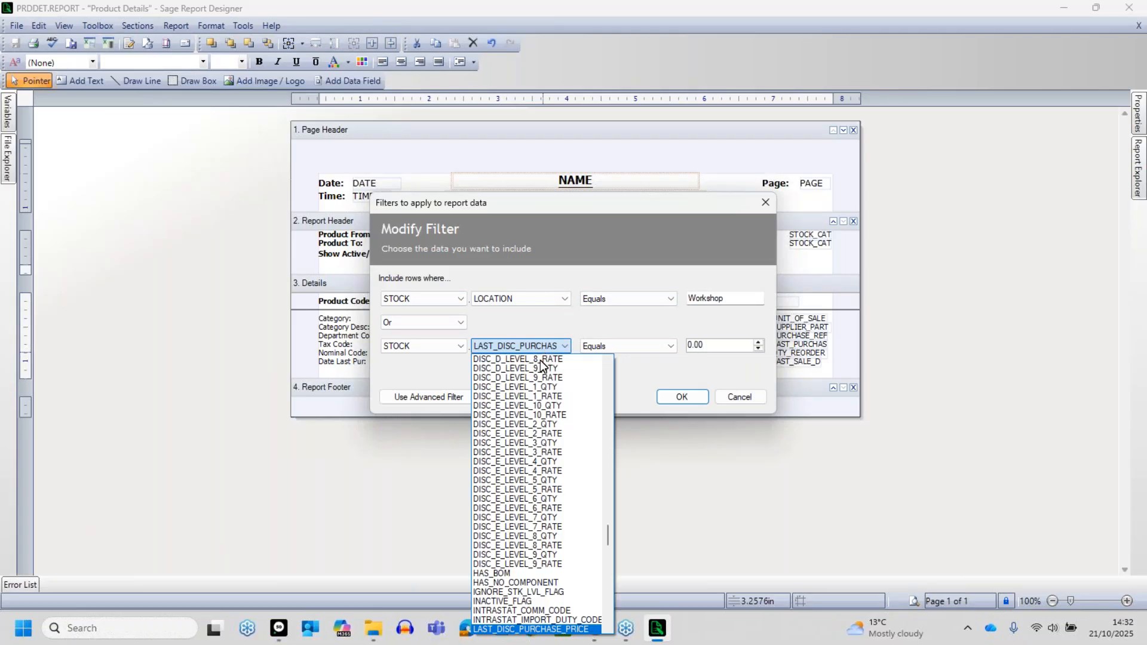
pyautogui.press('l')
pyautogui.press('l')
pyautogui.press('l')
pyautogui.press('l')
pyautogui.press('l')
pyautogui.press('l')
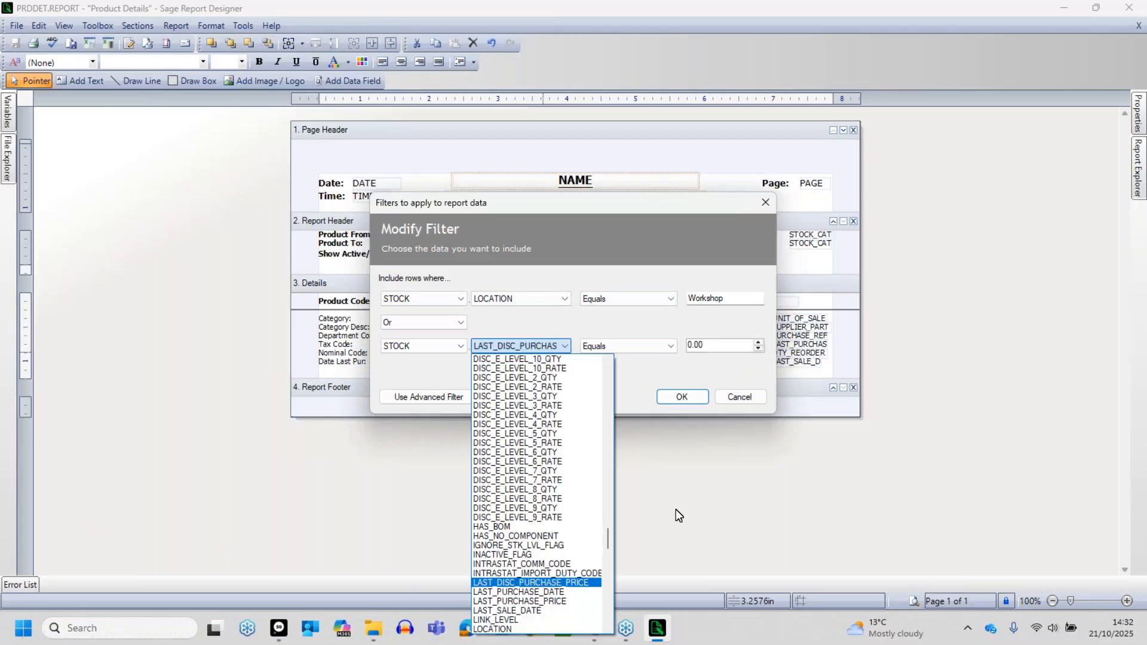
pyautogui.click(502, 631)
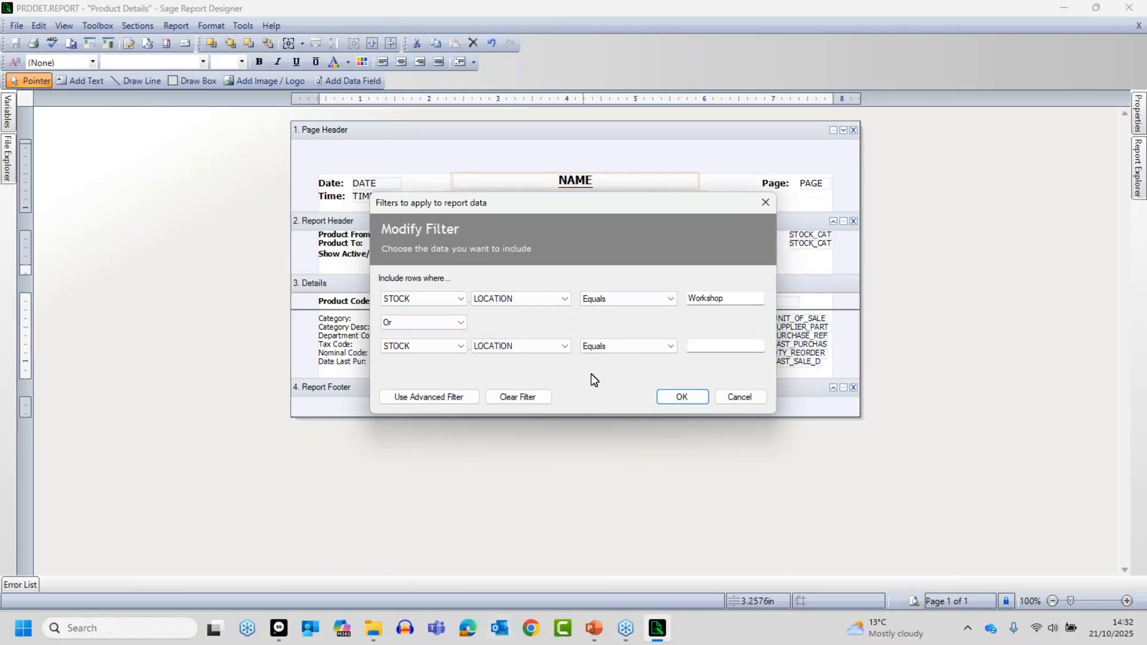
# - Set the second LOCATION condition's value to Warehouse and apply the filter to the report
pyautogui.click(707, 349)
pyautogui.write('Warehouse')
pyautogui.click(680, 397)
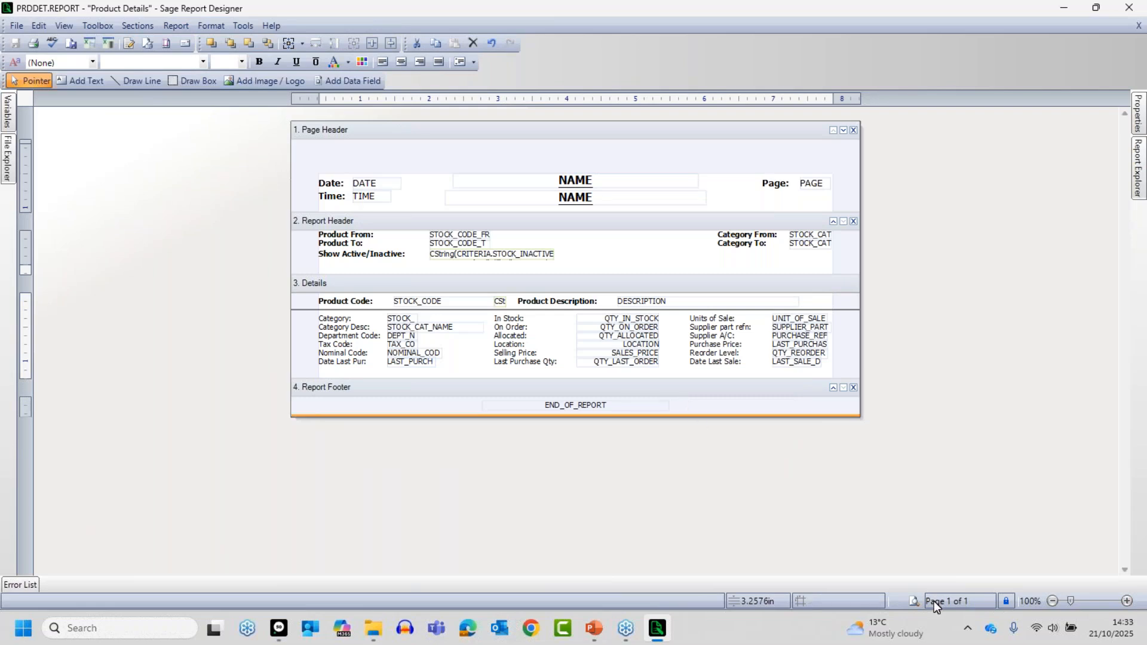
# - Preview the report under the Workshop or Warehouse filter, keeping the default criteria, at a readable size
pyautogui.click(914, 601)
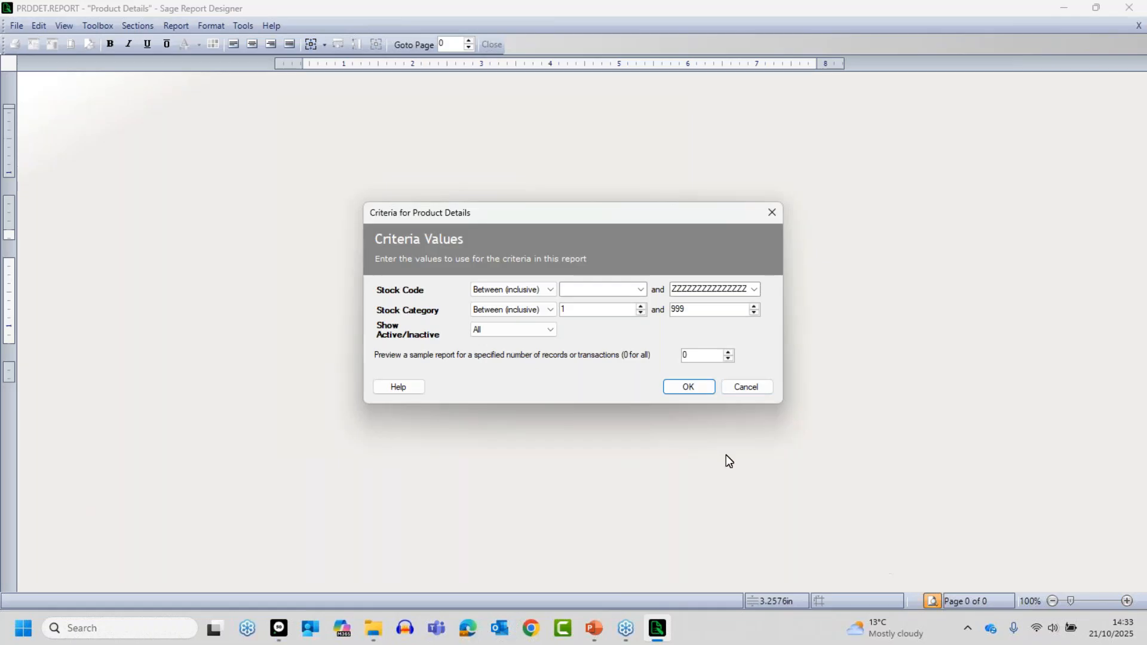
pyautogui.click(689, 387)
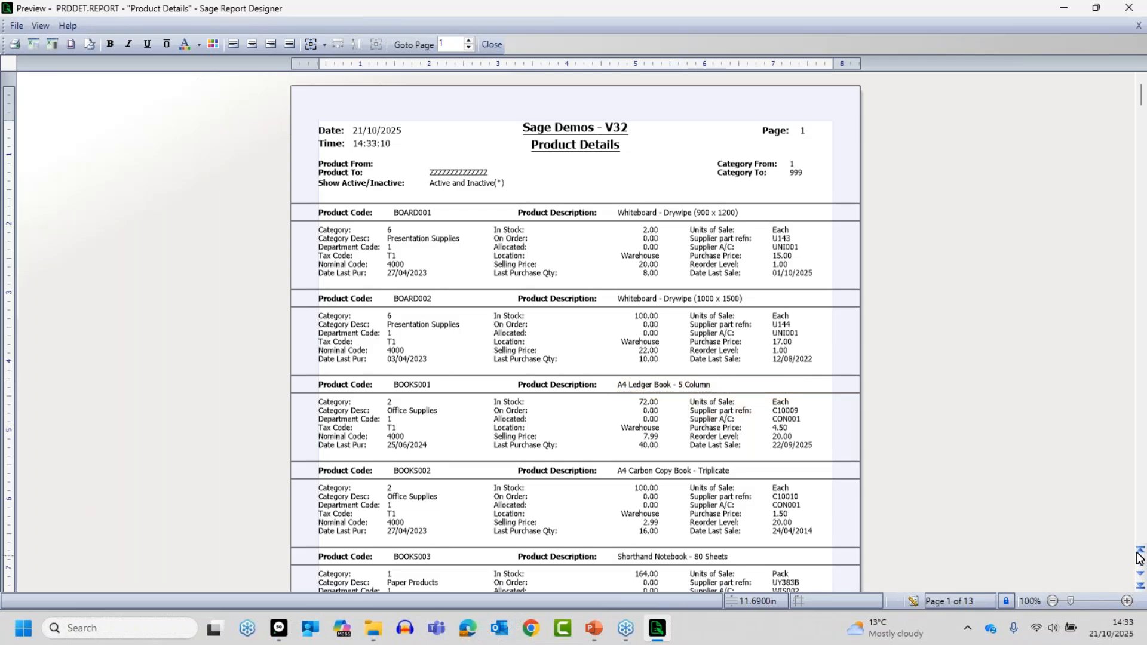
pyautogui.click(1127, 601)
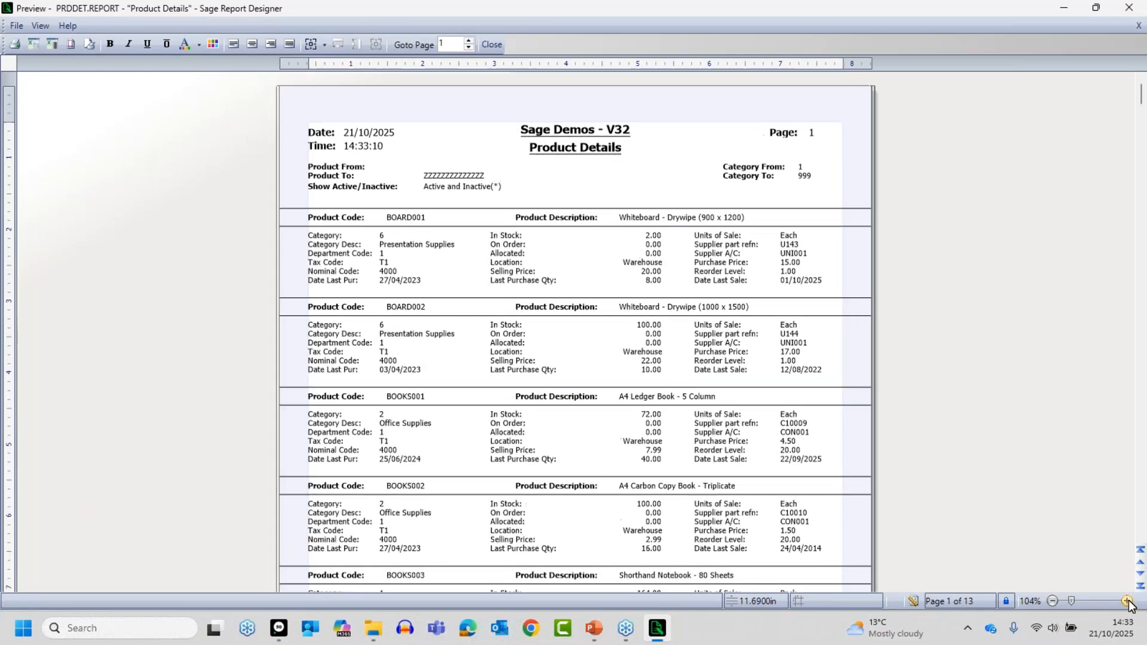
pyautogui.click(1128, 602)
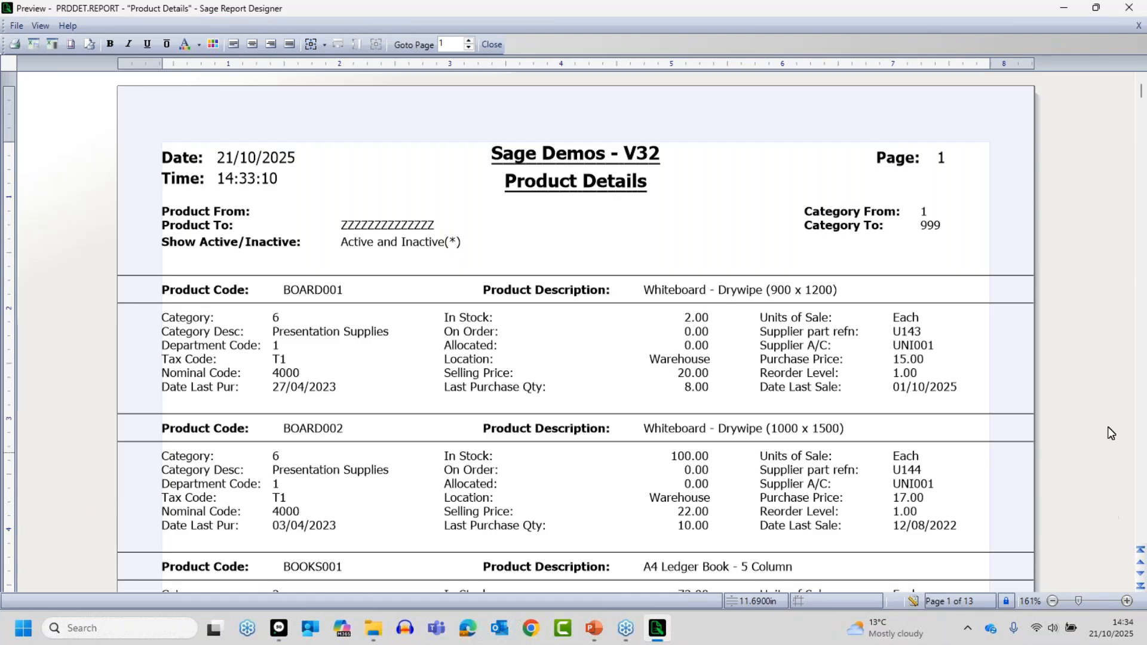
# - Examine the location of each listed product across the first three pages of the preview
pyautogui.scroll(-3, 716, 471)
pyautogui.scroll(-9, 716, 472)
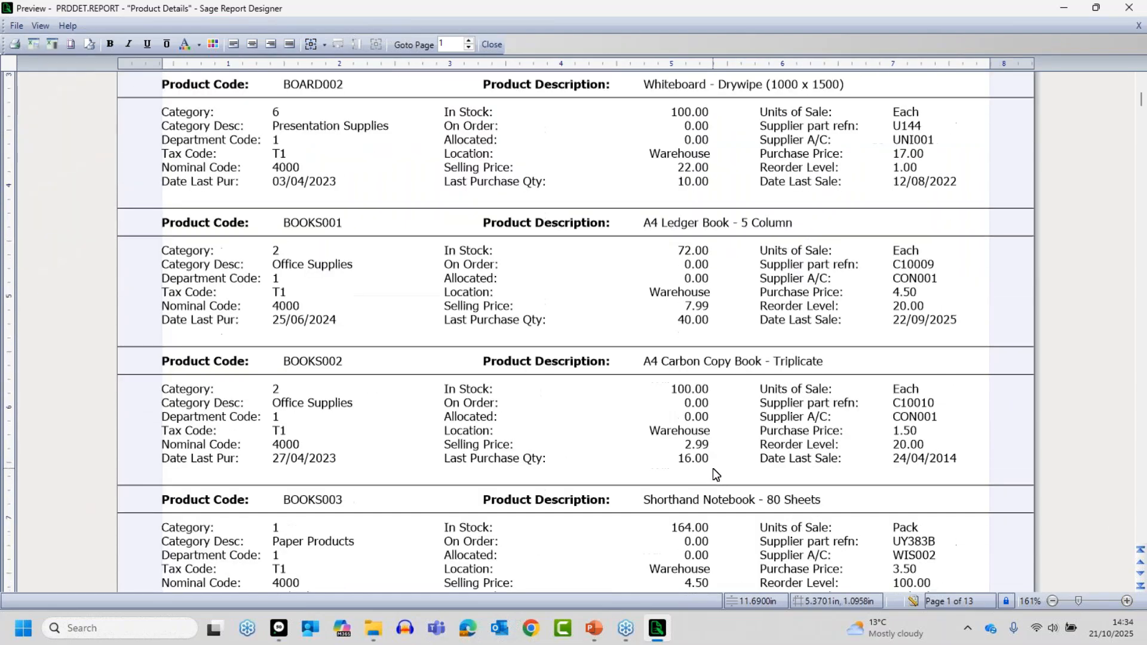
pyautogui.scroll(-4, 712, 467)
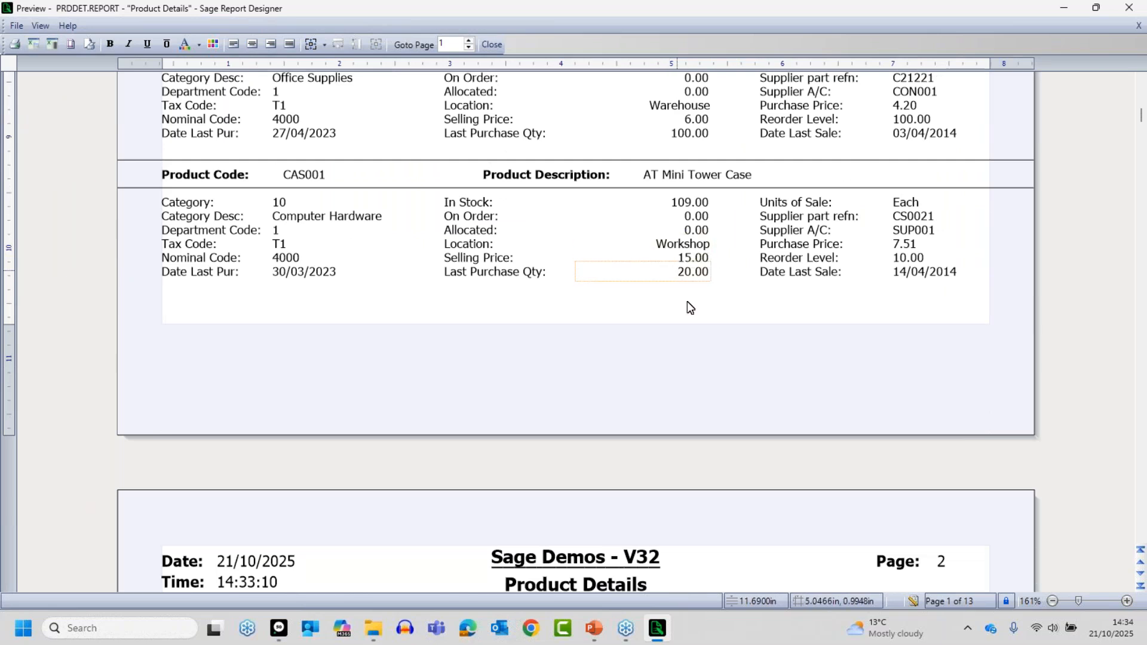
pyautogui.scroll(-2, 717, 383)
pyautogui.scroll(-4, 835, 466)
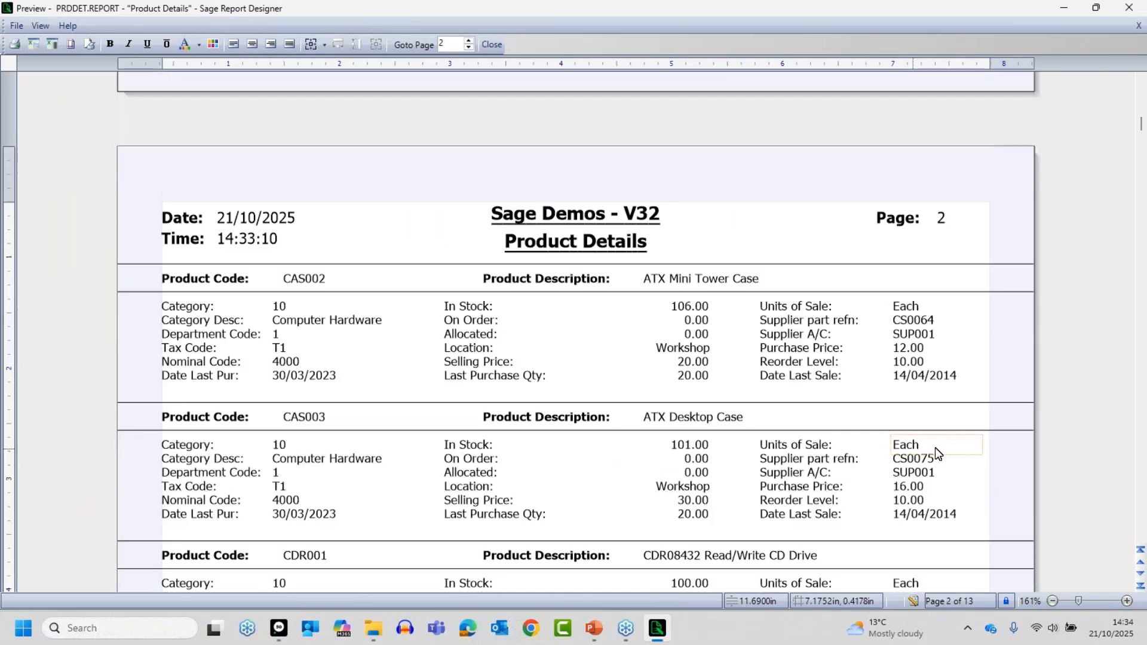
pyautogui.scroll(-3, 687, 386)
pyautogui.scroll(-5, 682, 343)
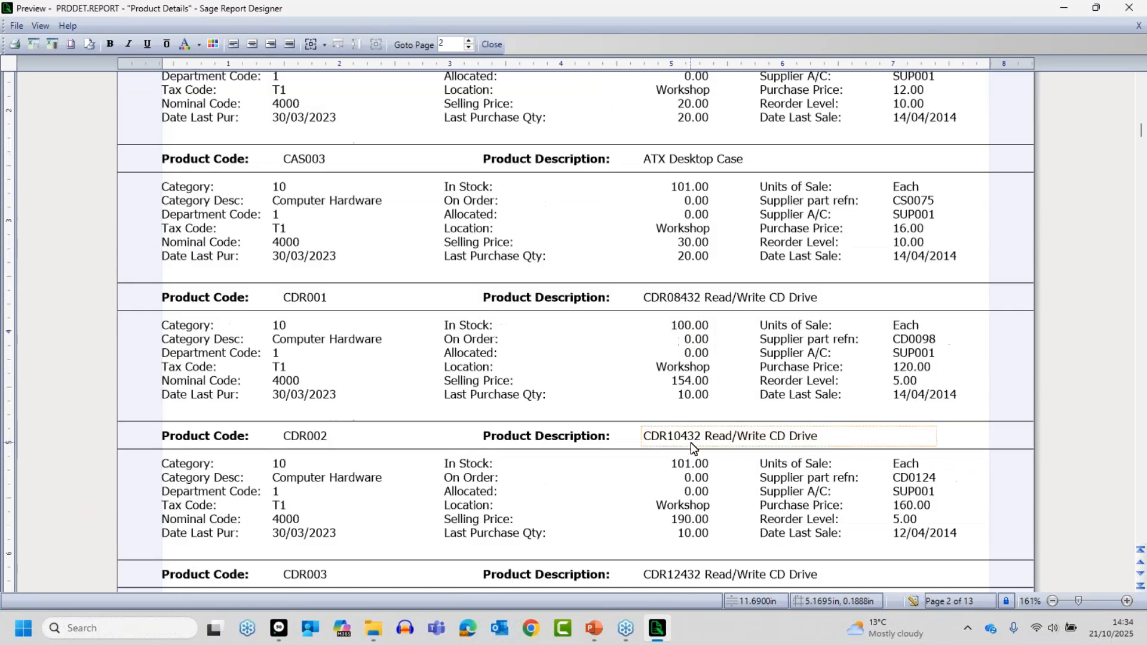
pyautogui.scroll(-3, 691, 450)
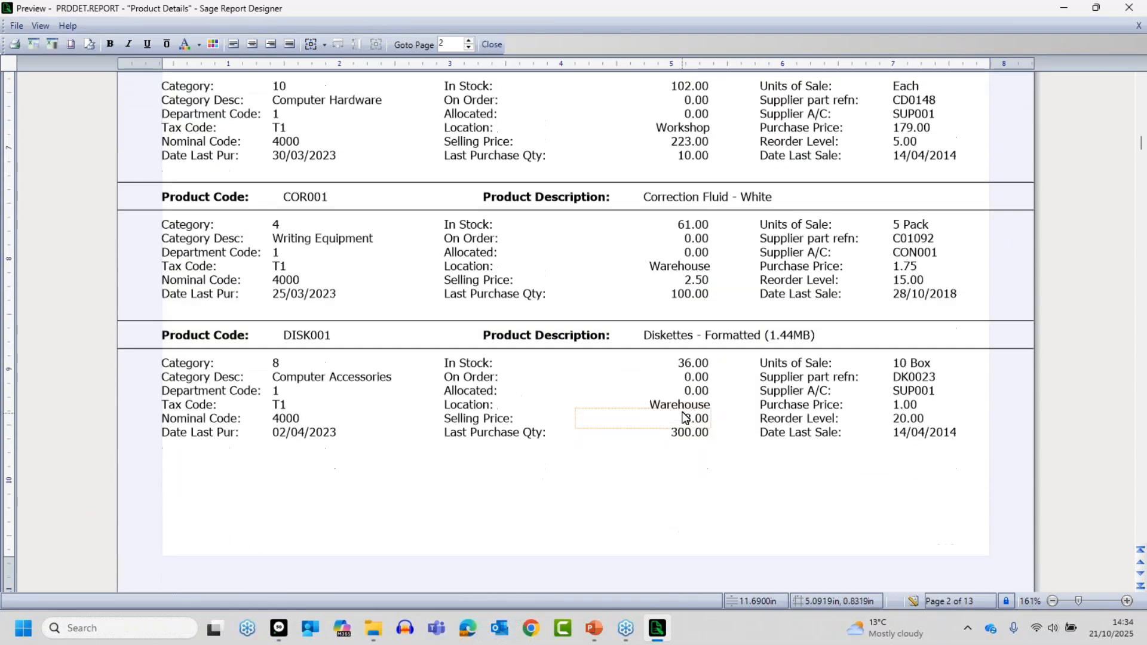
pyautogui.scroll(-6, 688, 445)
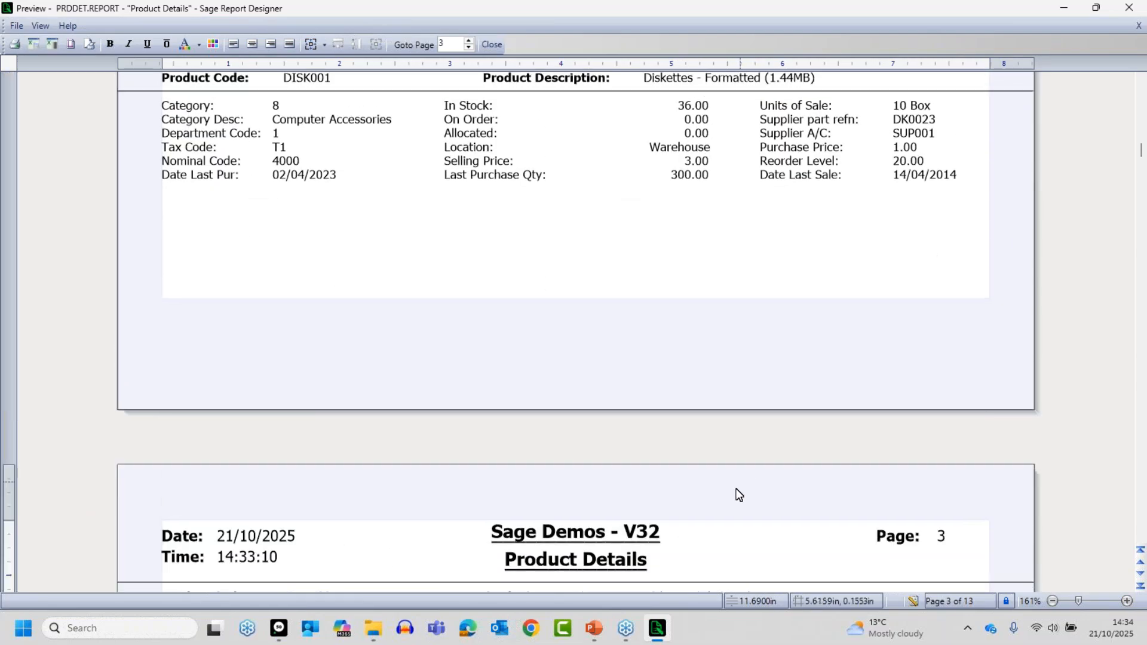
pyautogui.scroll(-1, 747, 500)
pyautogui.scroll(-8, 741, 490)
pyautogui.scroll(-2, 725, 478)
pyautogui.scroll(-2, 722, 472)
pyautogui.scroll(-1, 722, 472)
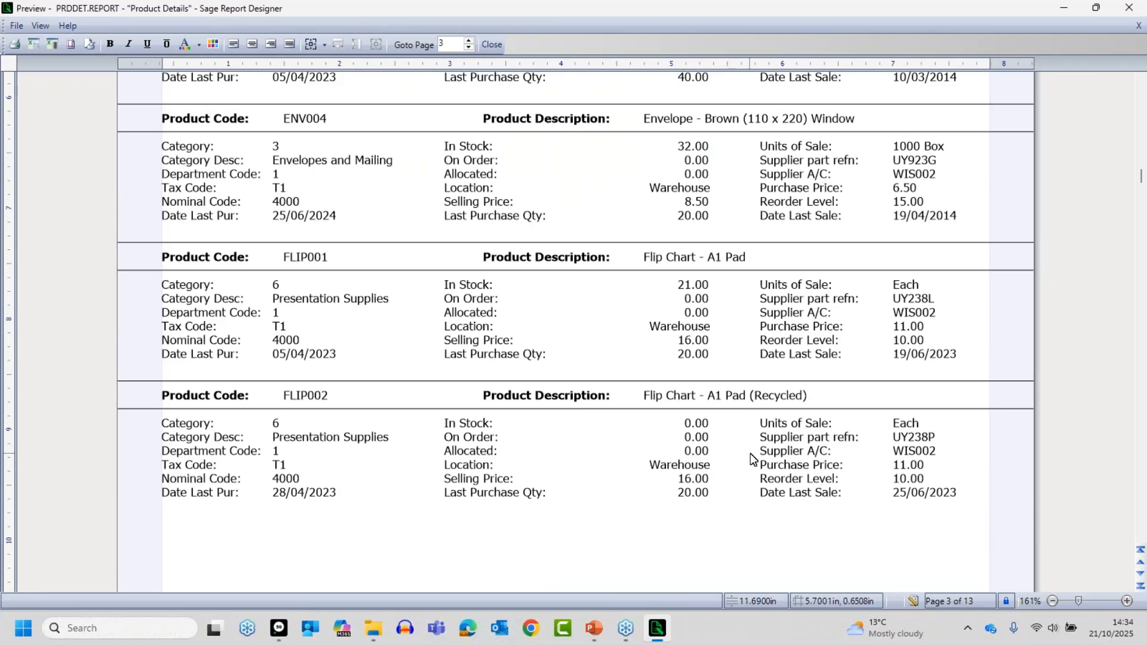
# - Return to the report design, change the operator joining the two LOCATION conditions to And, and apply the filter
pyautogui.click(913, 601)
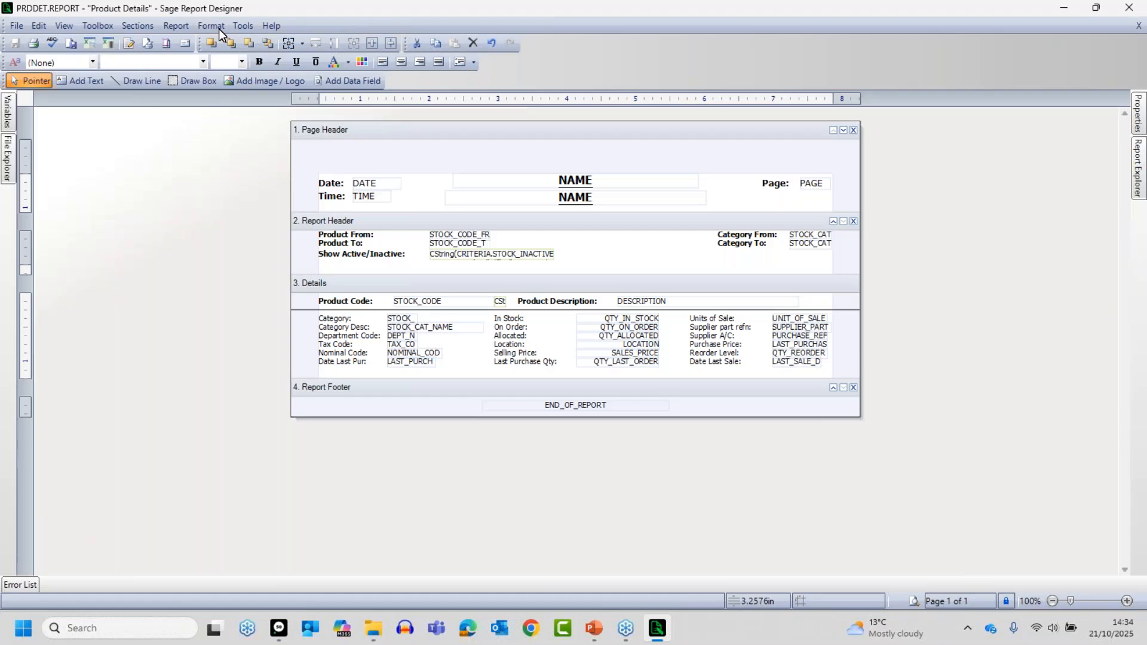
pyautogui.click(180, 28)
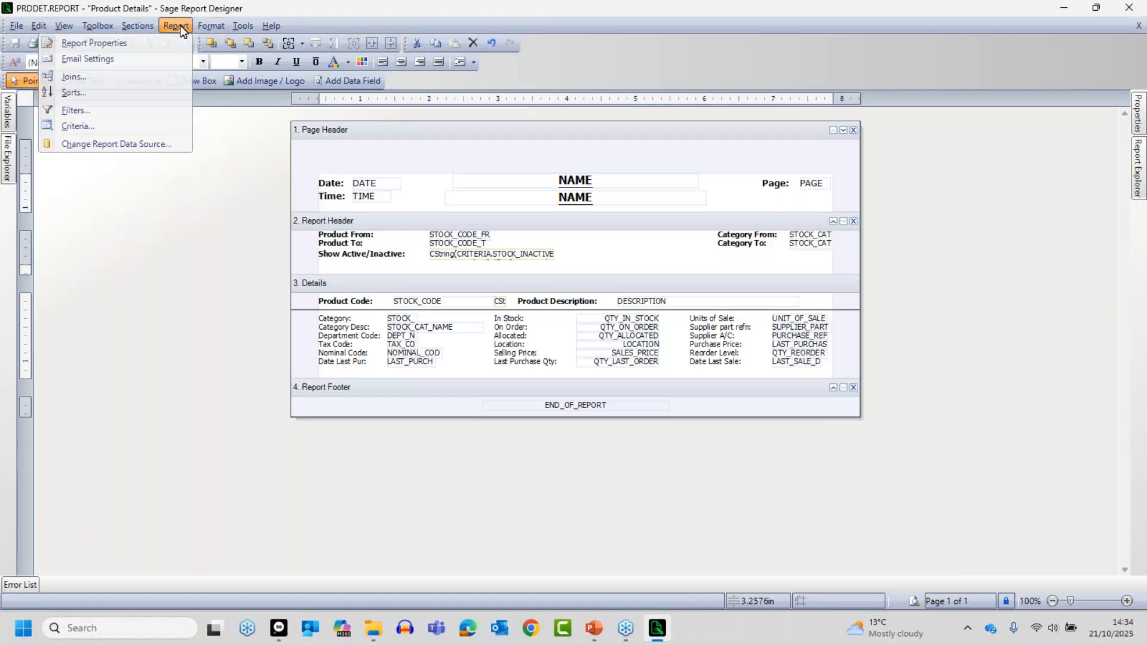
pyautogui.click(117, 110)
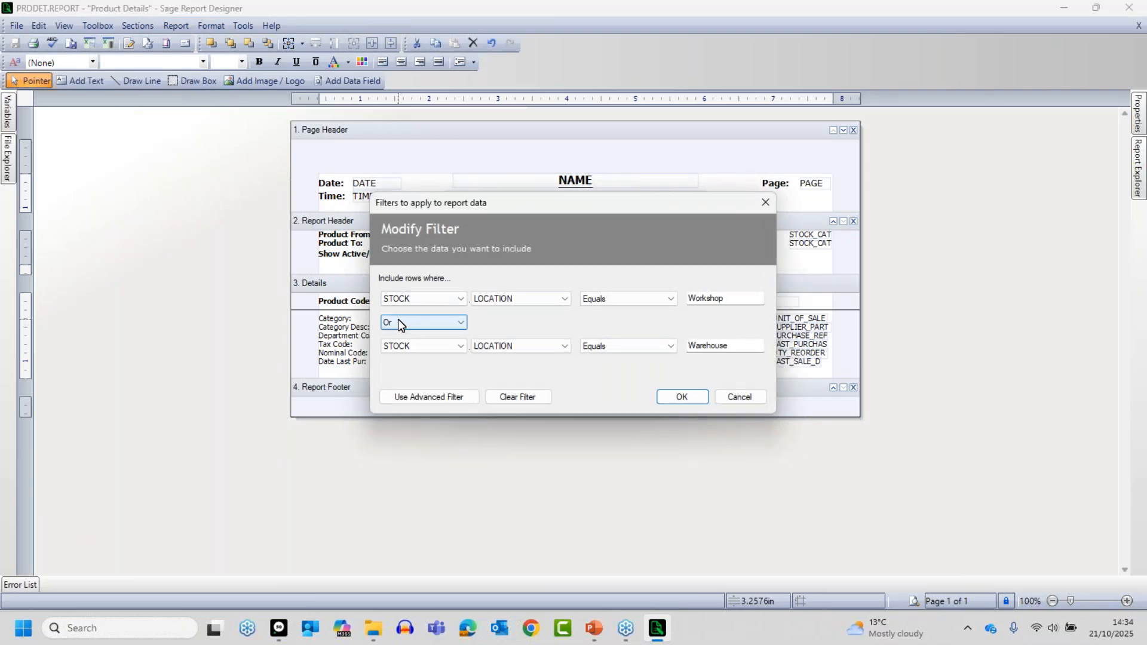
pyautogui.click(398, 323)
pyautogui.click(393, 345)
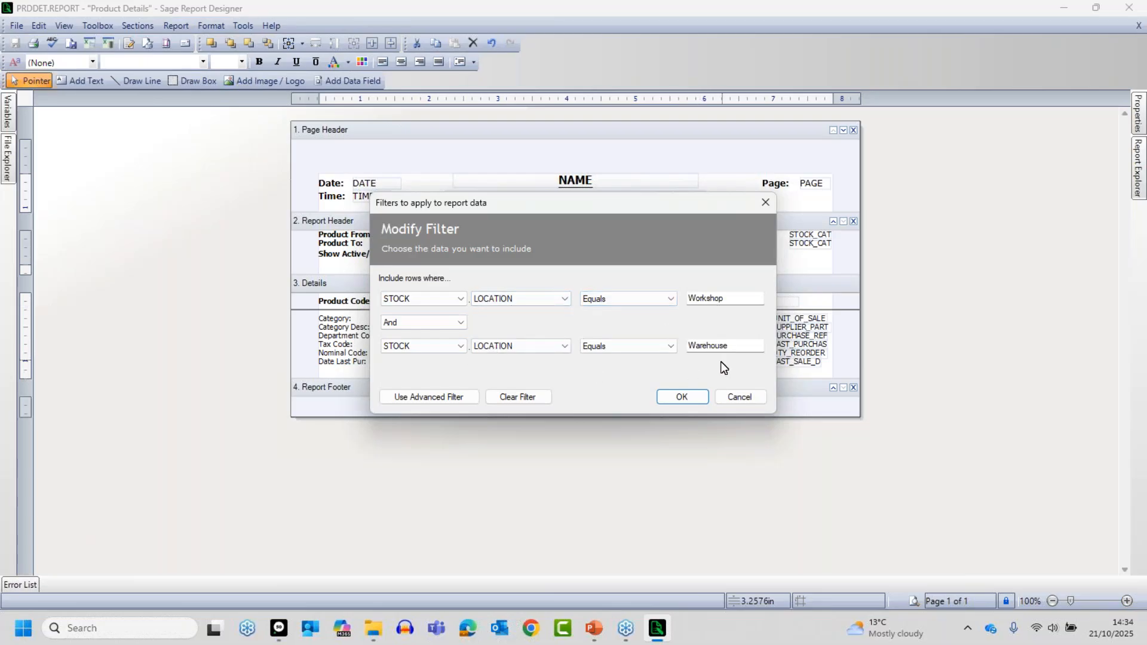
pyautogui.click(684, 398)
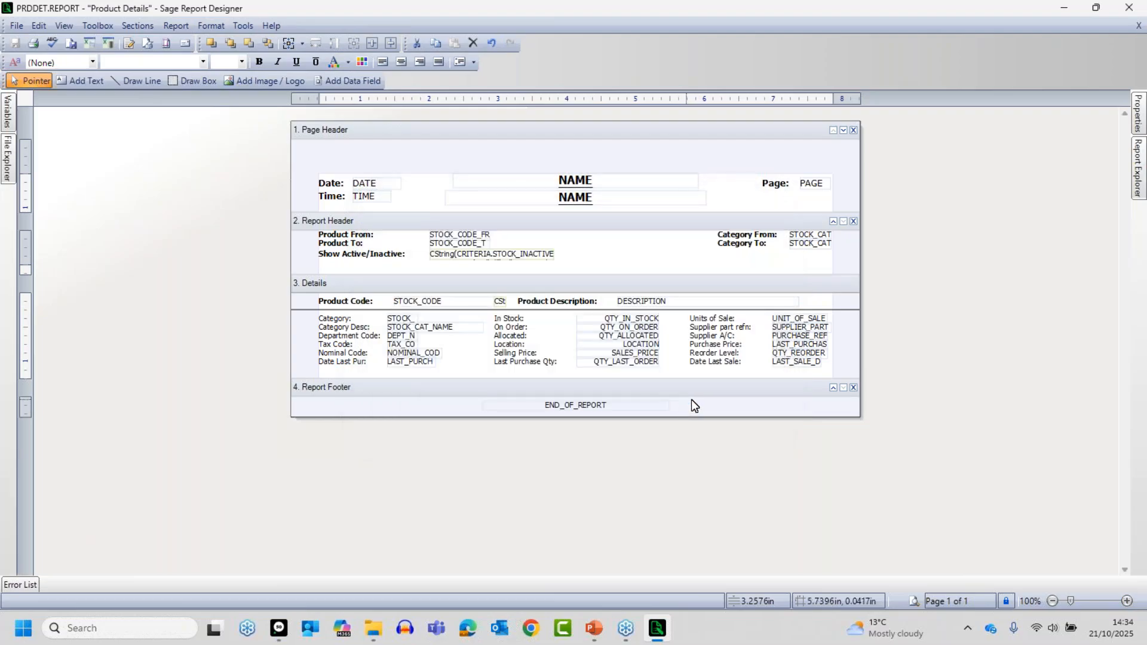
# - Preview the report with both LOCATION conditions joined by And, keeping the default criteria
pyautogui.click(913, 600)
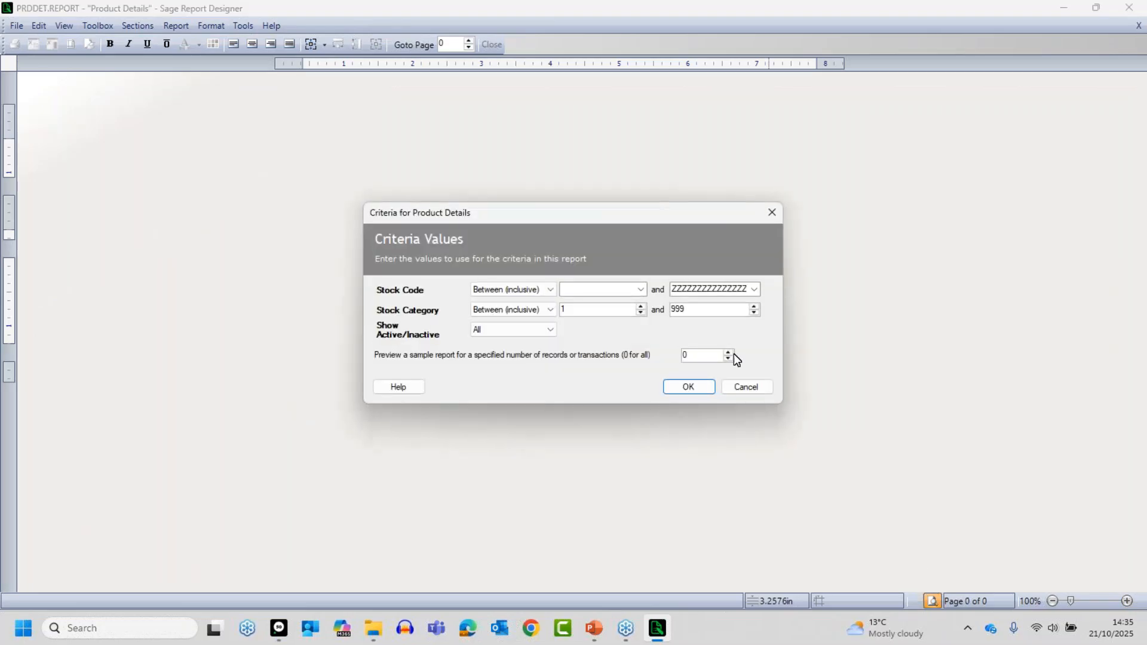
pyautogui.click(690, 389)
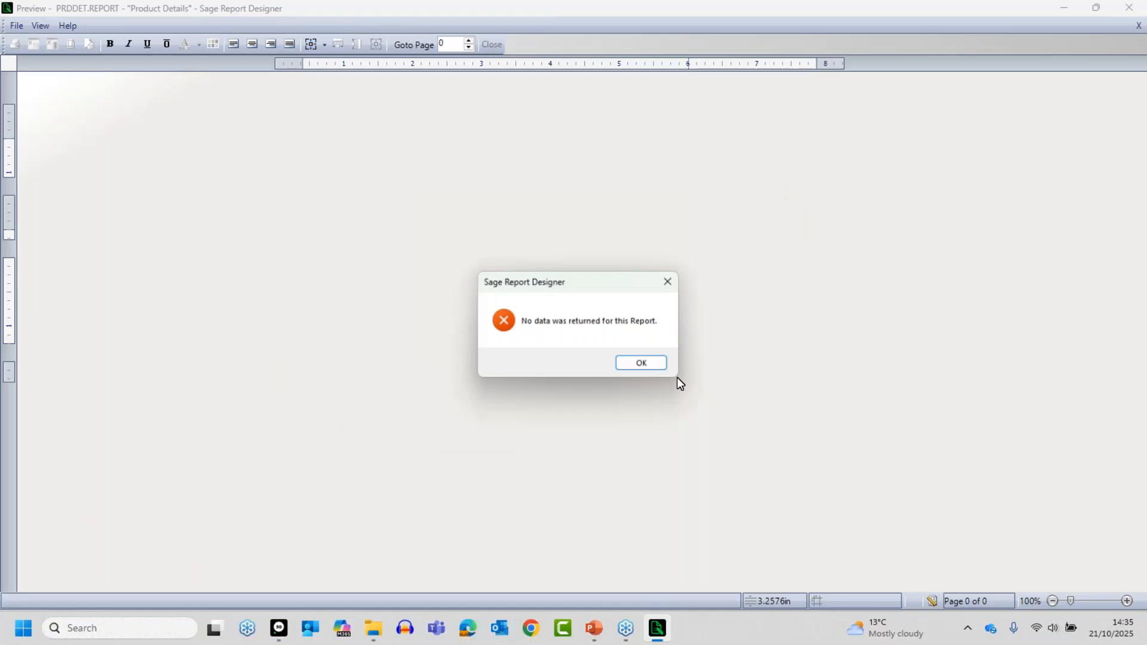
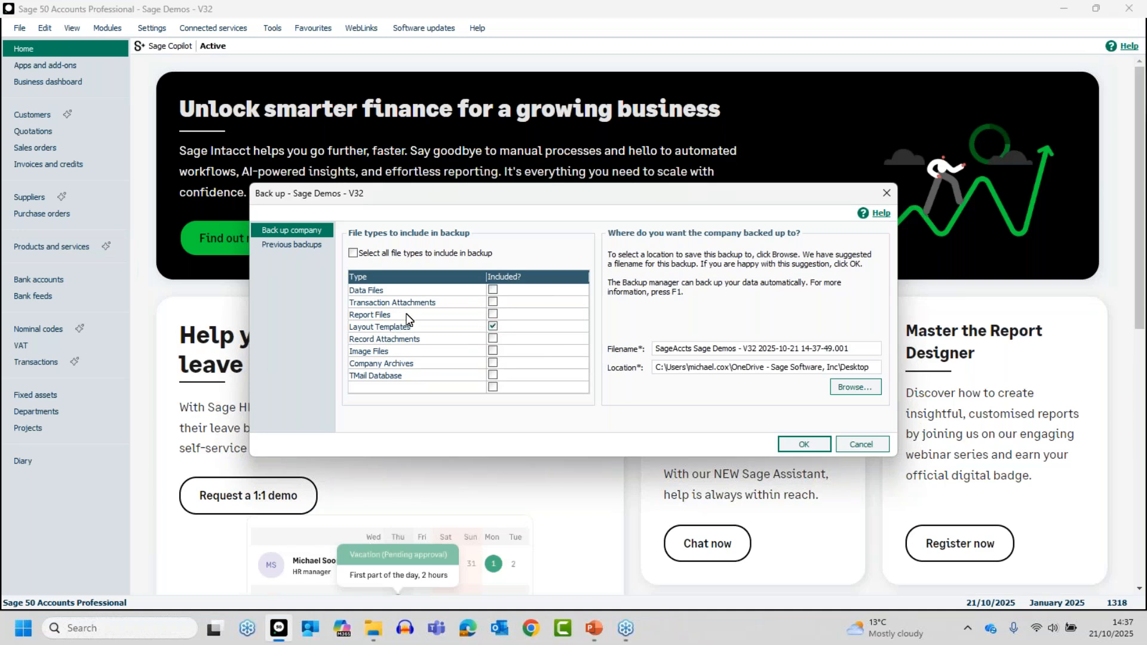
# - Set the company backup to include only Report Files, leaving Layout Templates and all other file types out
pyautogui.click(494, 314)
pyautogui.click(493, 327)
pyautogui.click(493, 314)
pyautogui.click(493, 327)
pyautogui.click(493, 327)
pyautogui.click(492, 327)
# - Name the backup file Sage Reports and run the backup, agreeing to continue without data files
pyautogui.moveTo(858, 344); pyautogui.dragTo(655, 354)
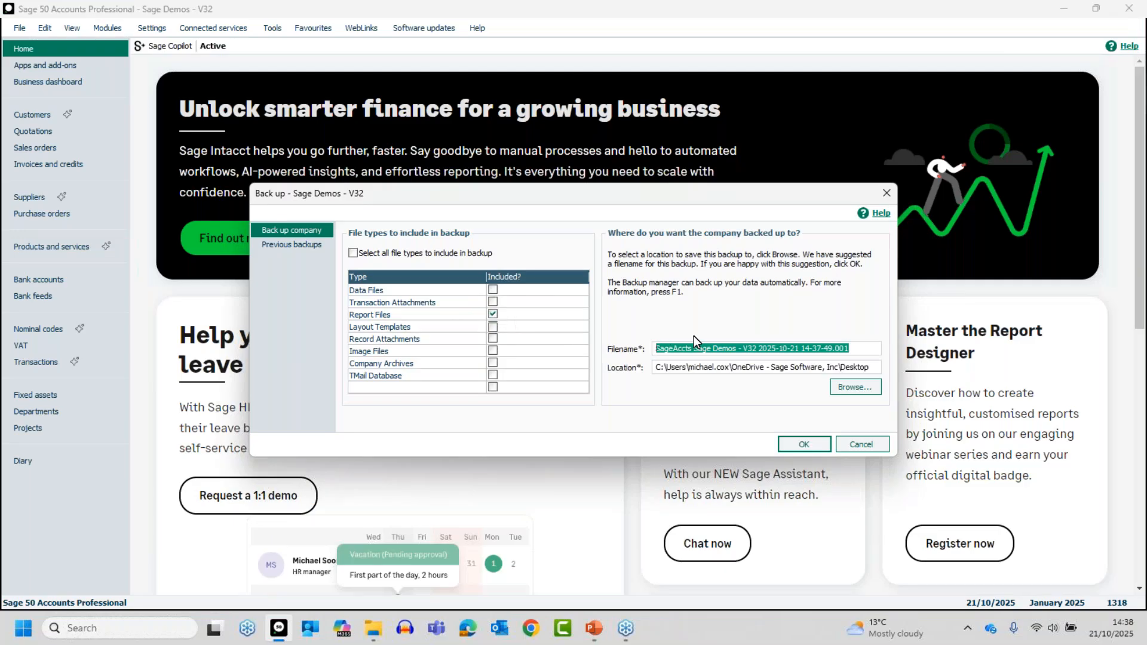
pyautogui.write('Sage Re')
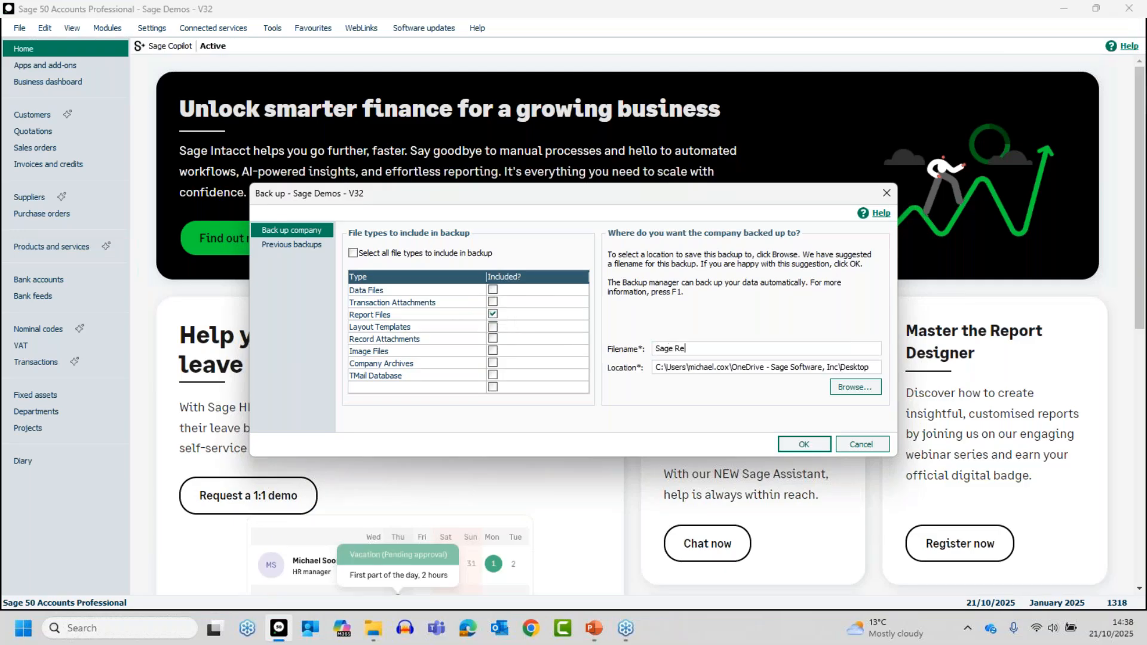
pyautogui.write('ports')
pyautogui.click(816, 443)
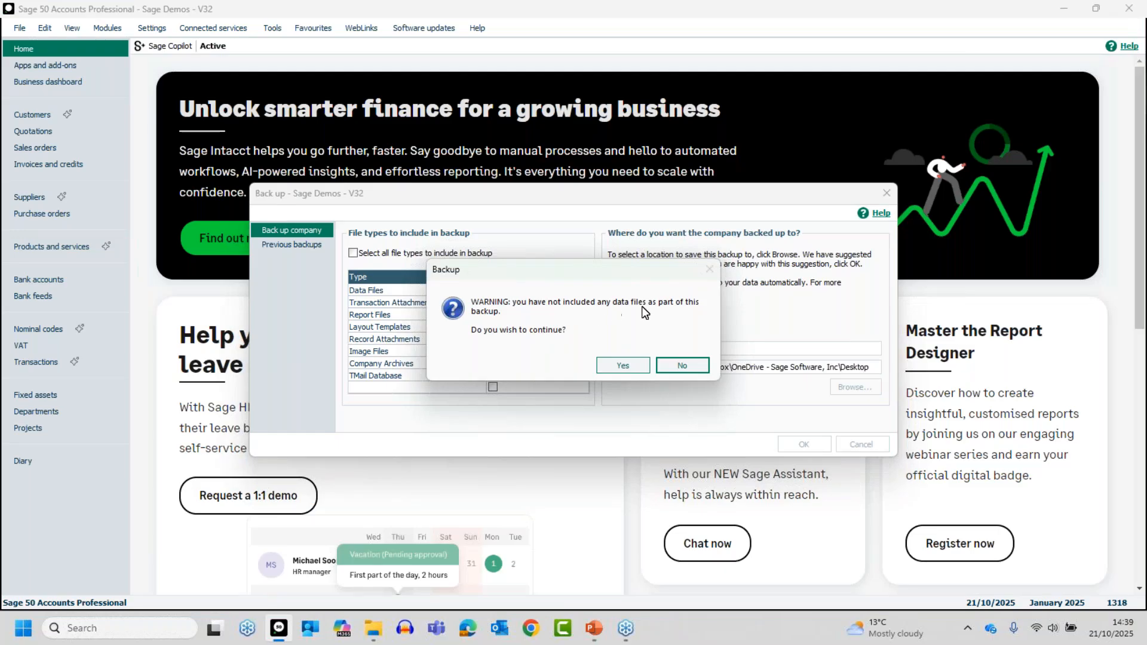
pyautogui.click(623, 366)
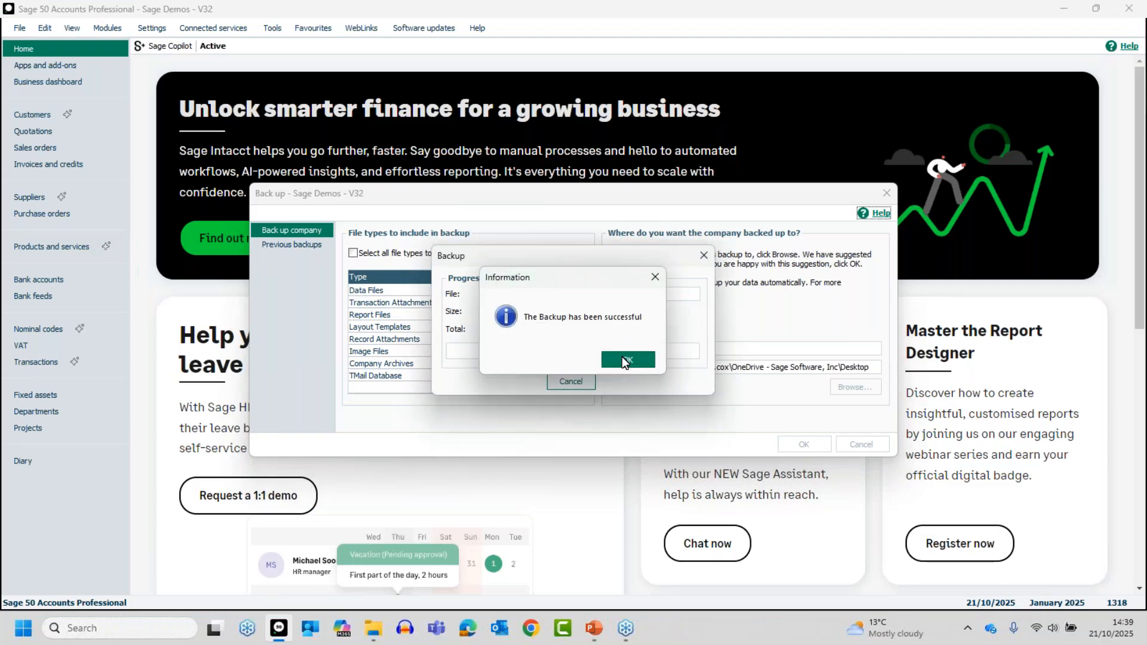
pyautogui.click(622, 358)
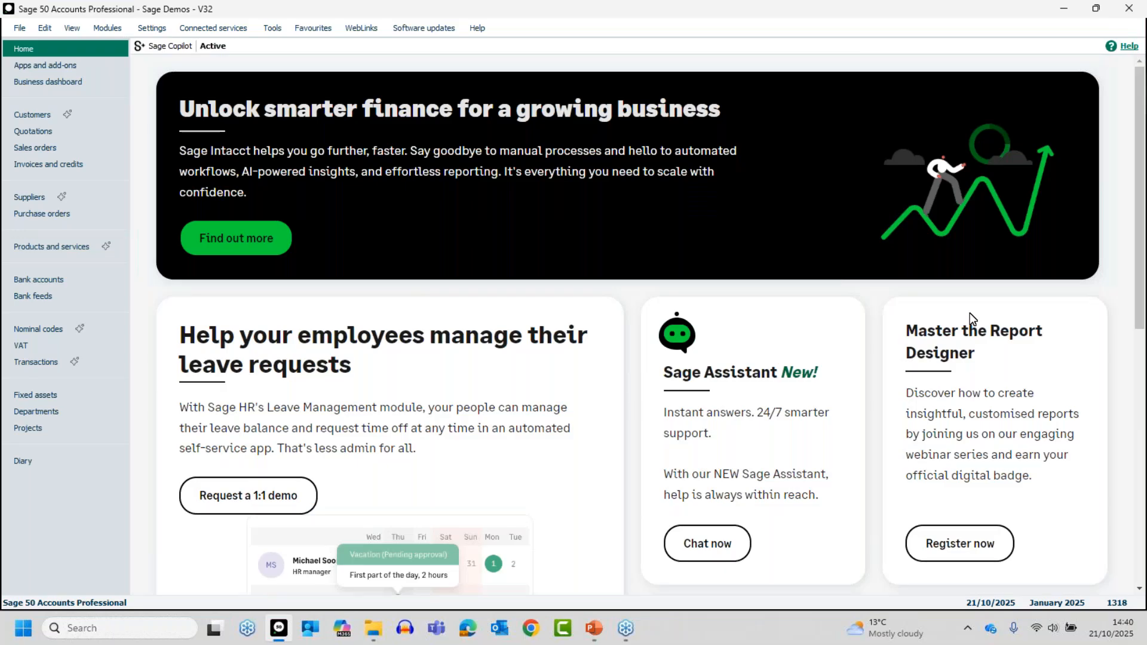
# - Switch to Microsoft Edge and open the Sage 50 Accounts live webinars article from the Sage webinar page
pyautogui.hotkey('alt', 'Tab')
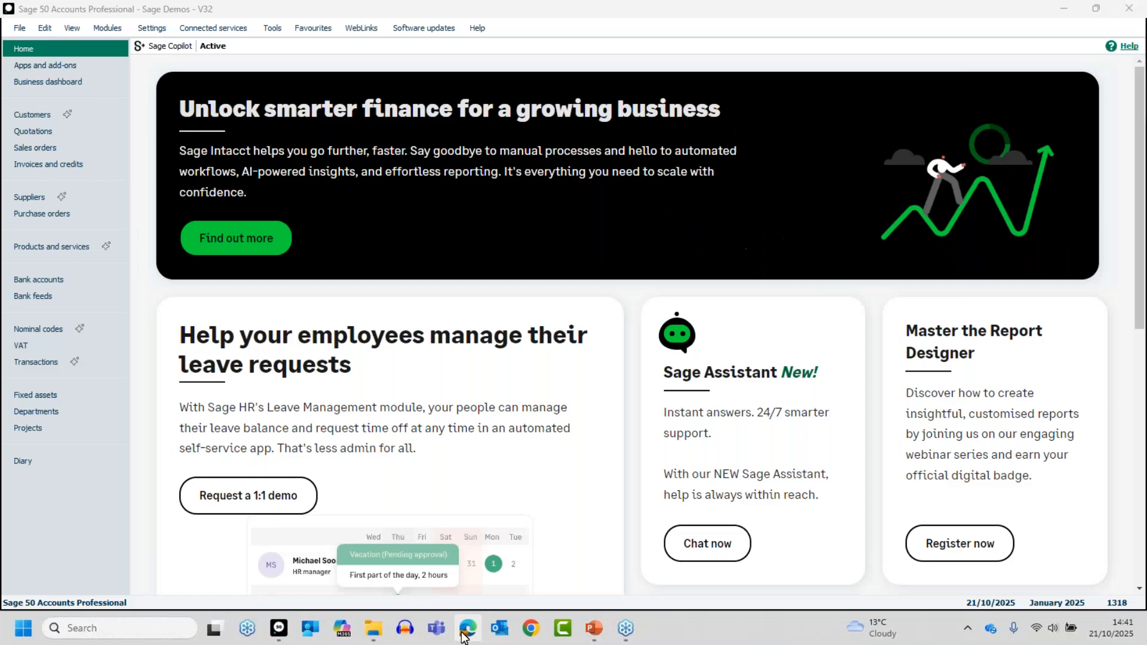
pyautogui.click(468, 630)
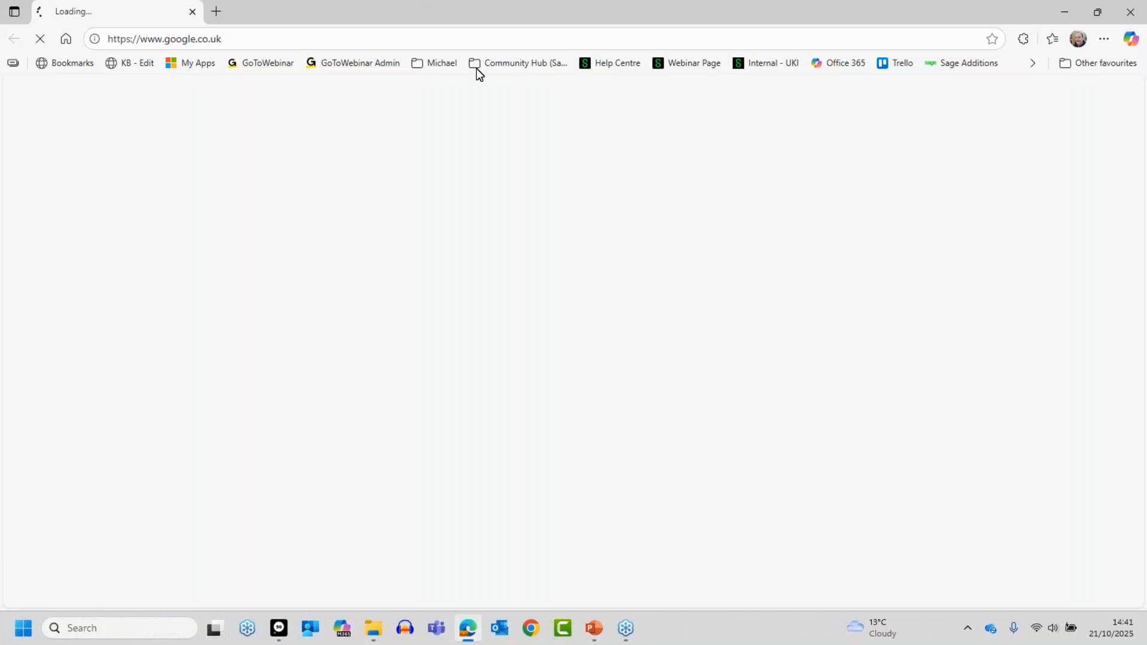
pyautogui.click(609, 64)
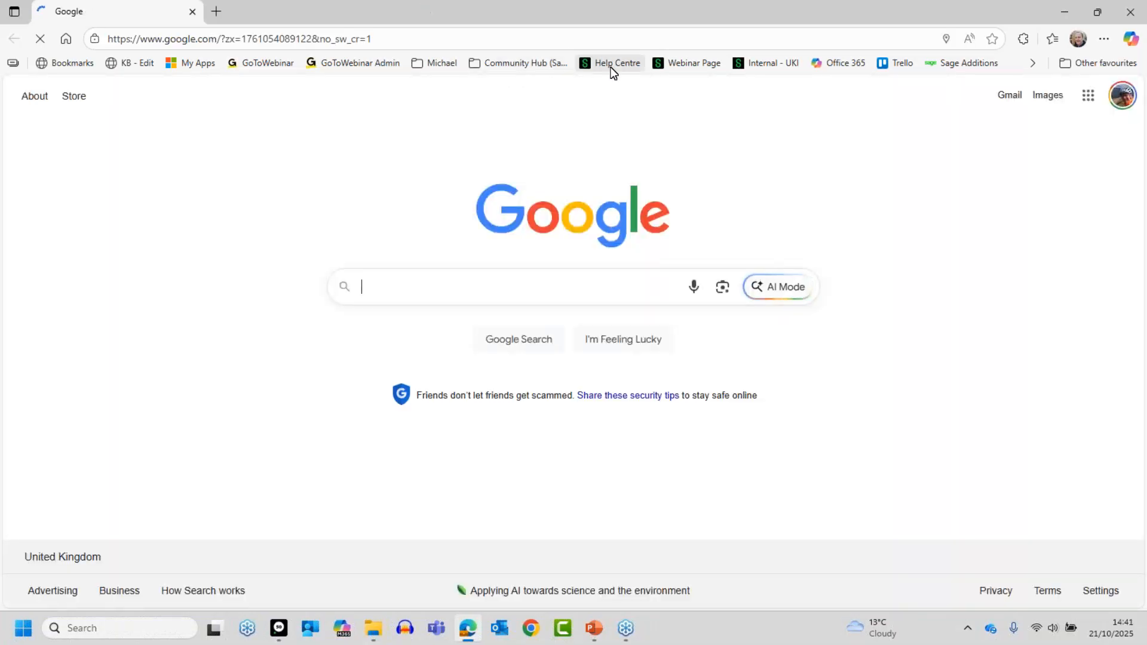
pyautogui.click(680, 63)
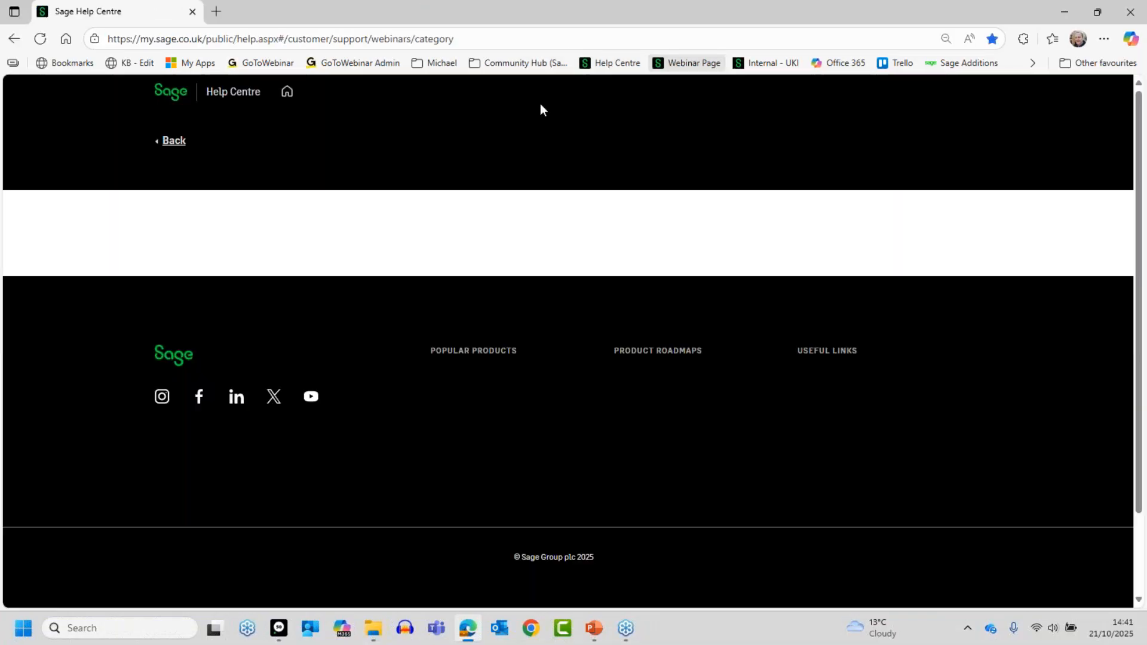
pyautogui.click(244, 348)
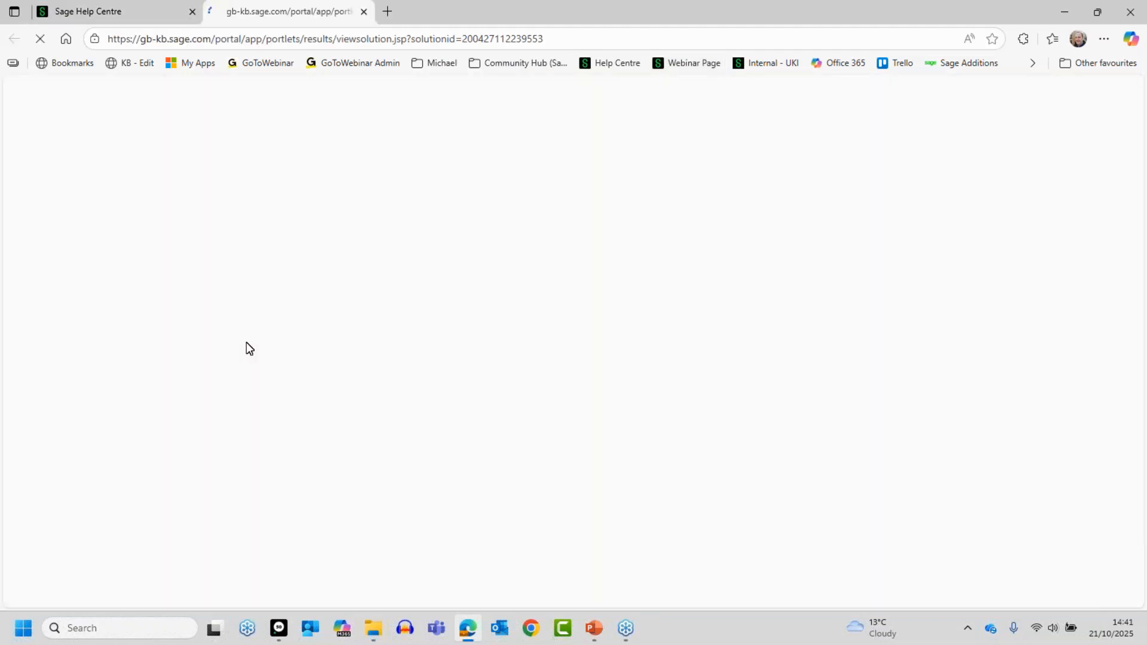
# - Review the digital badge webinar series and the October live sessions listed in the article
pyautogui.scroll(-5, 533, 349)
pyautogui.scroll(-7, 534, 347)
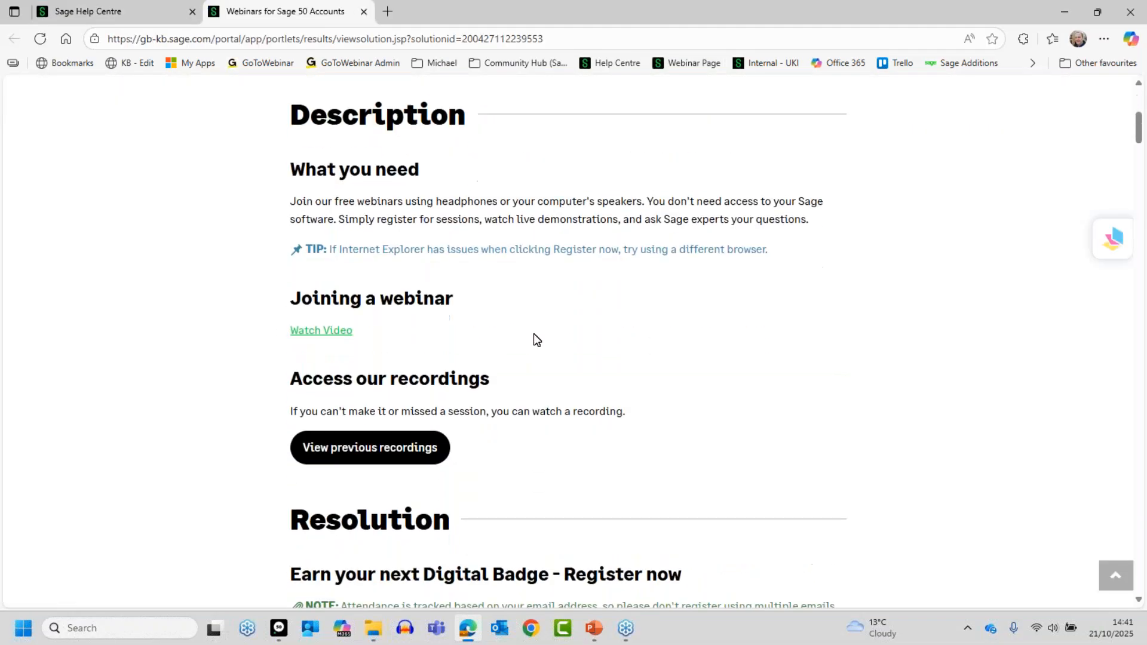
pyautogui.scroll(-3, 545, 343)
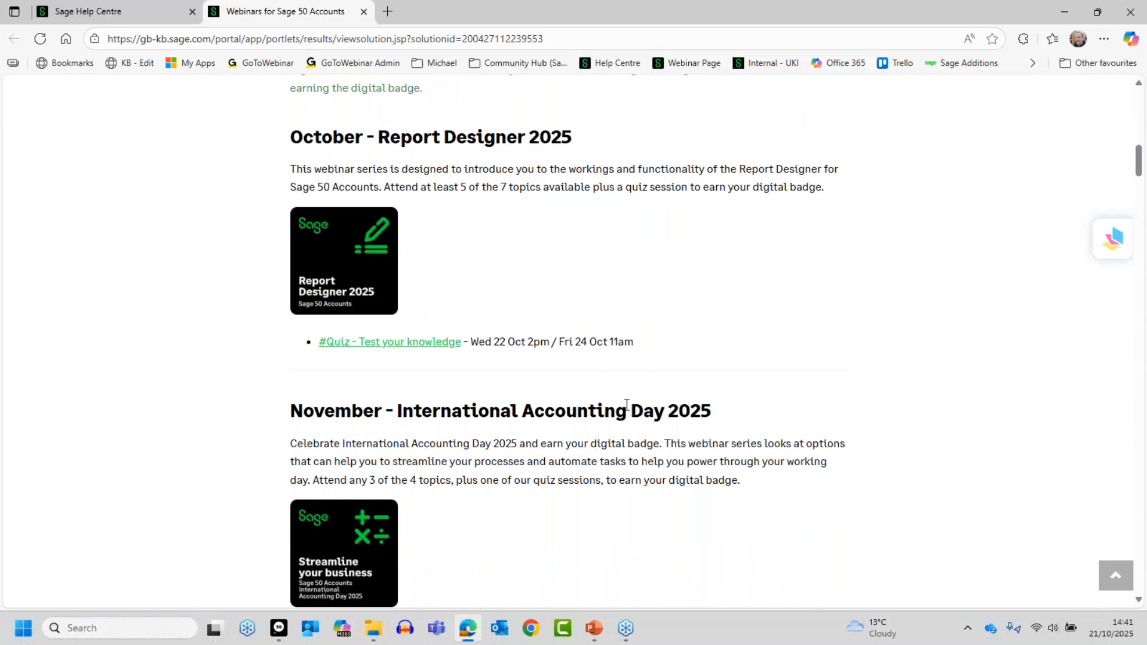
pyautogui.scroll(-1, 621, 402)
pyautogui.scroll(-3, 619, 404)
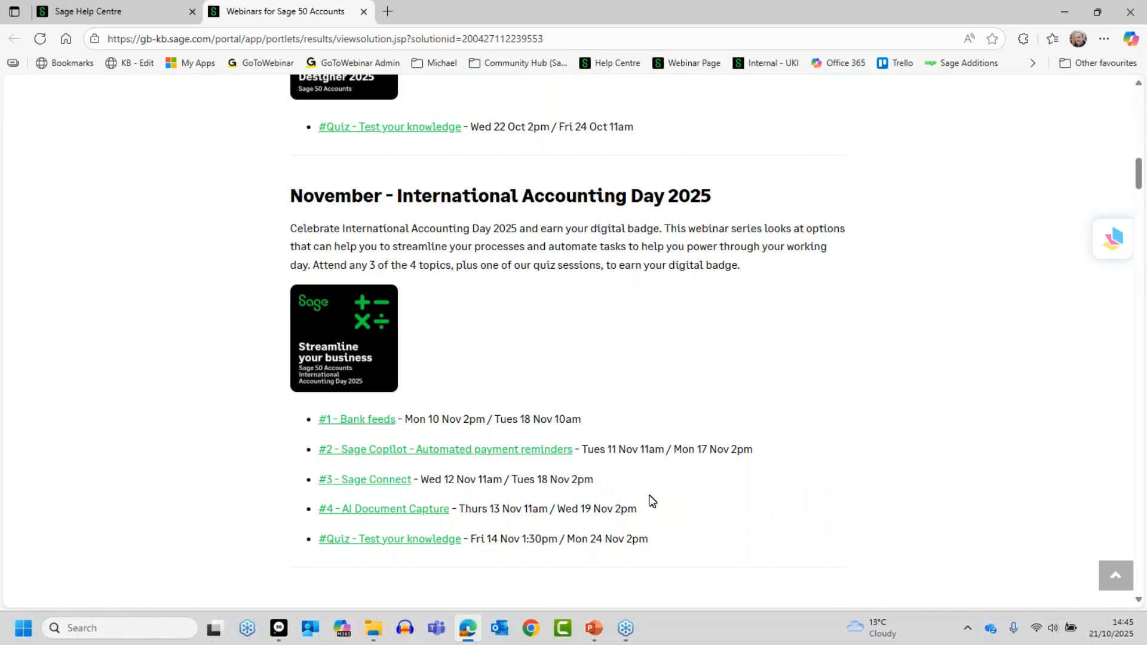
pyautogui.scroll(-1, 651, 500)
pyautogui.scroll(-7, 652, 501)
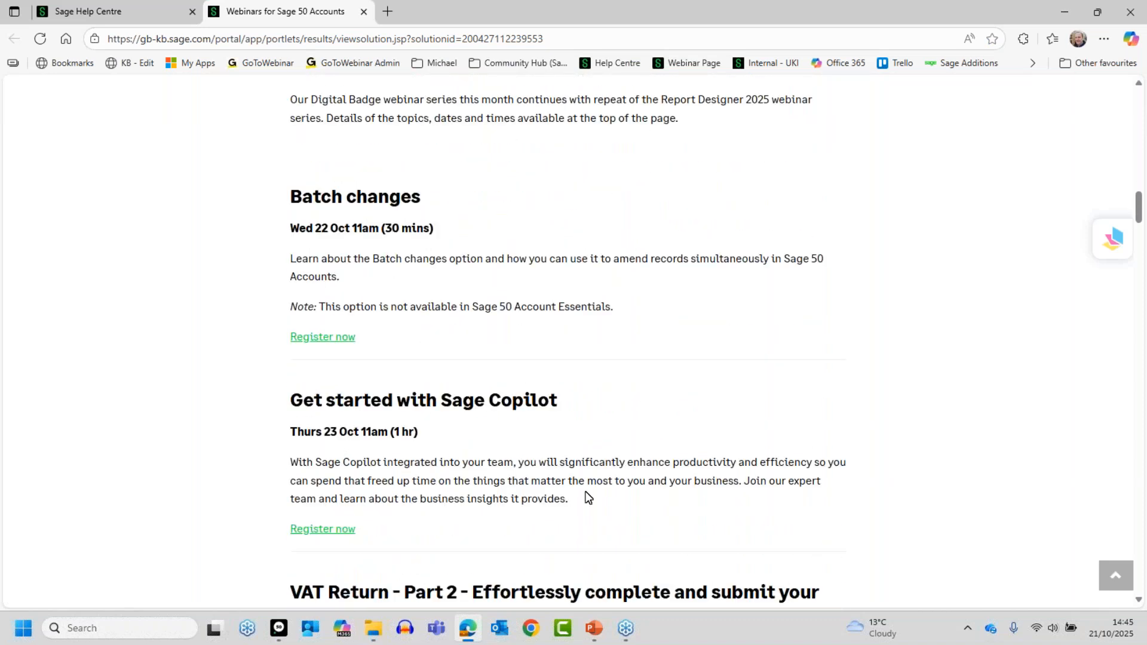
pyautogui.scroll(-4, 579, 493)
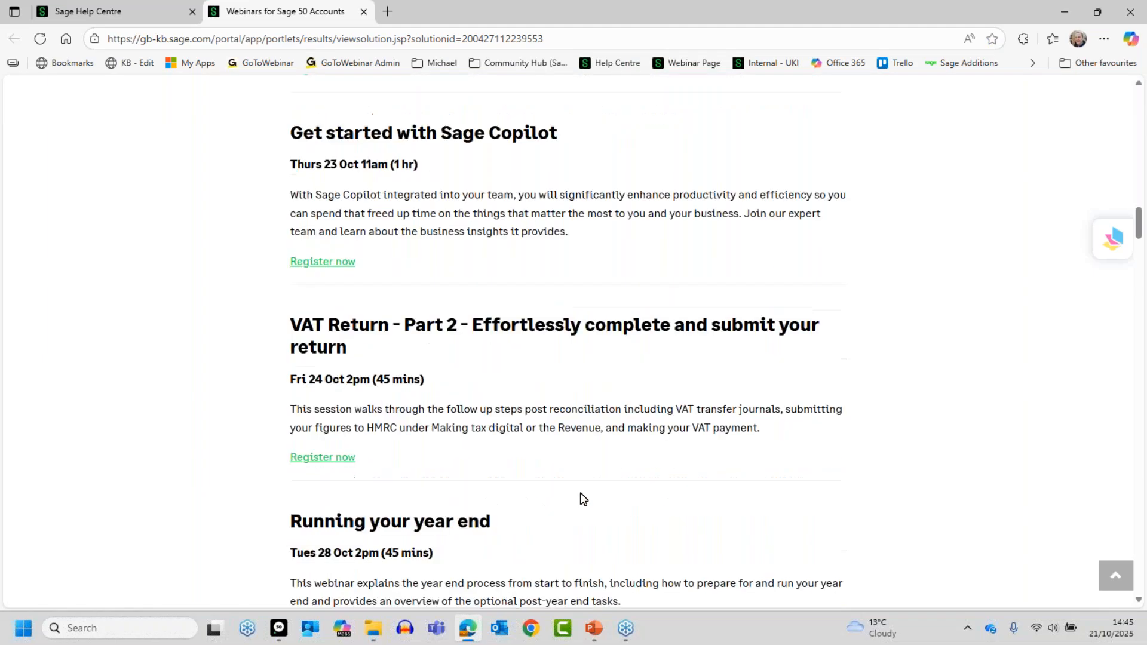
pyautogui.scroll(-6, 603, 406)
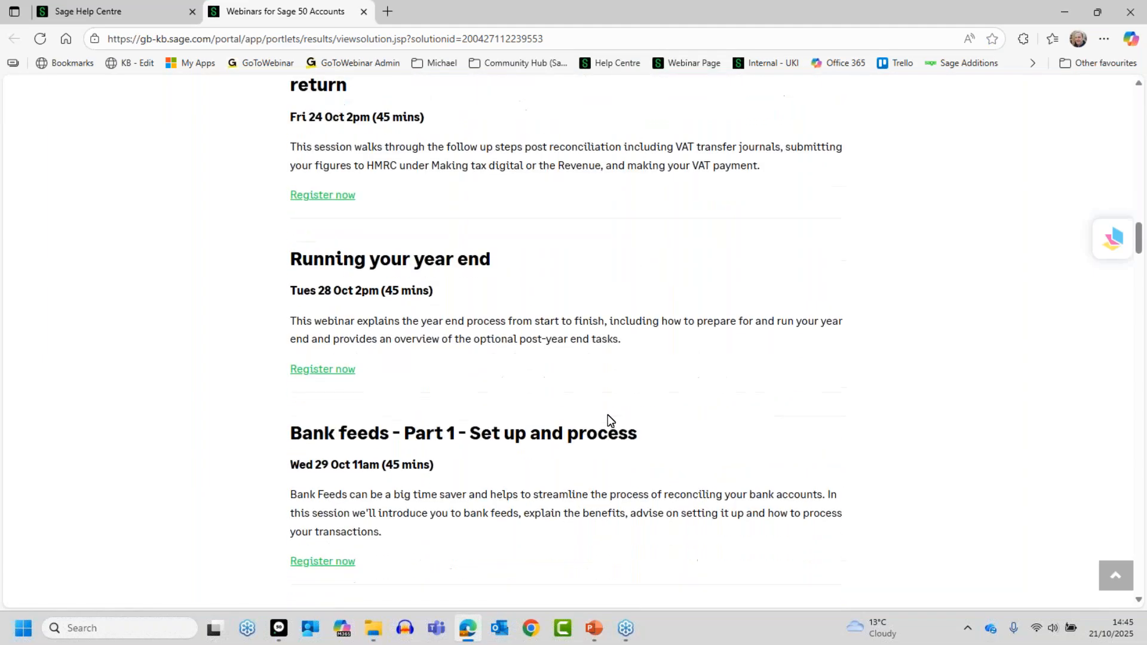
# - Examine the topics, dates and times of the live webinars in November
pyautogui.scroll(-6, 616, 420)
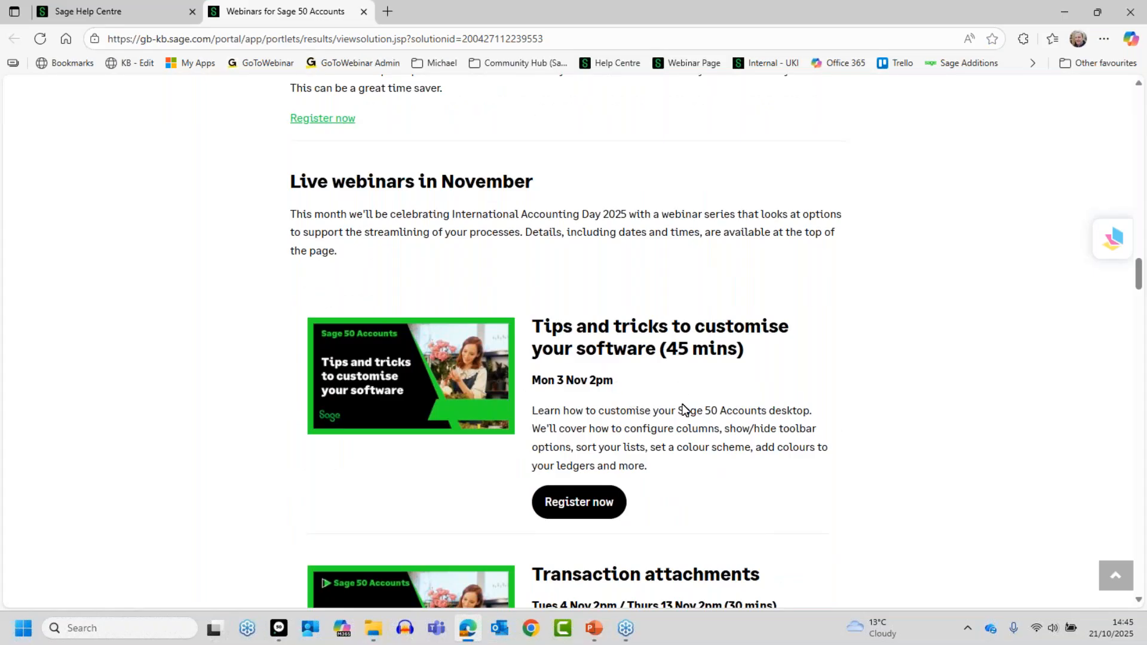
pyautogui.scroll(-3, 744, 442)
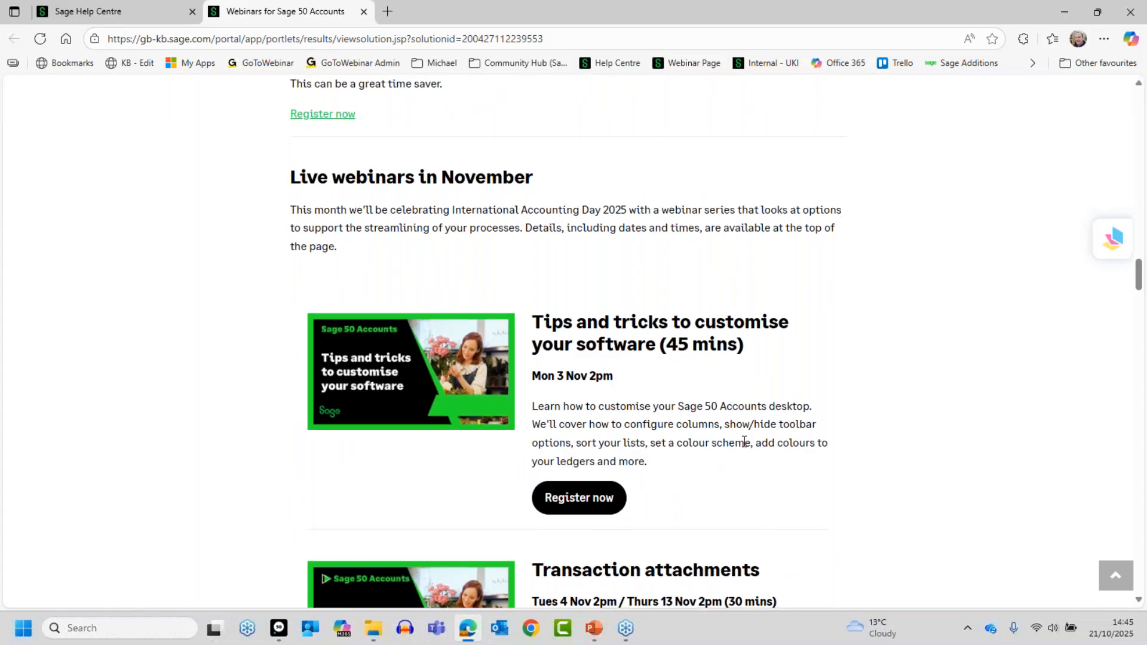
pyautogui.scroll(-4, 820, 395)
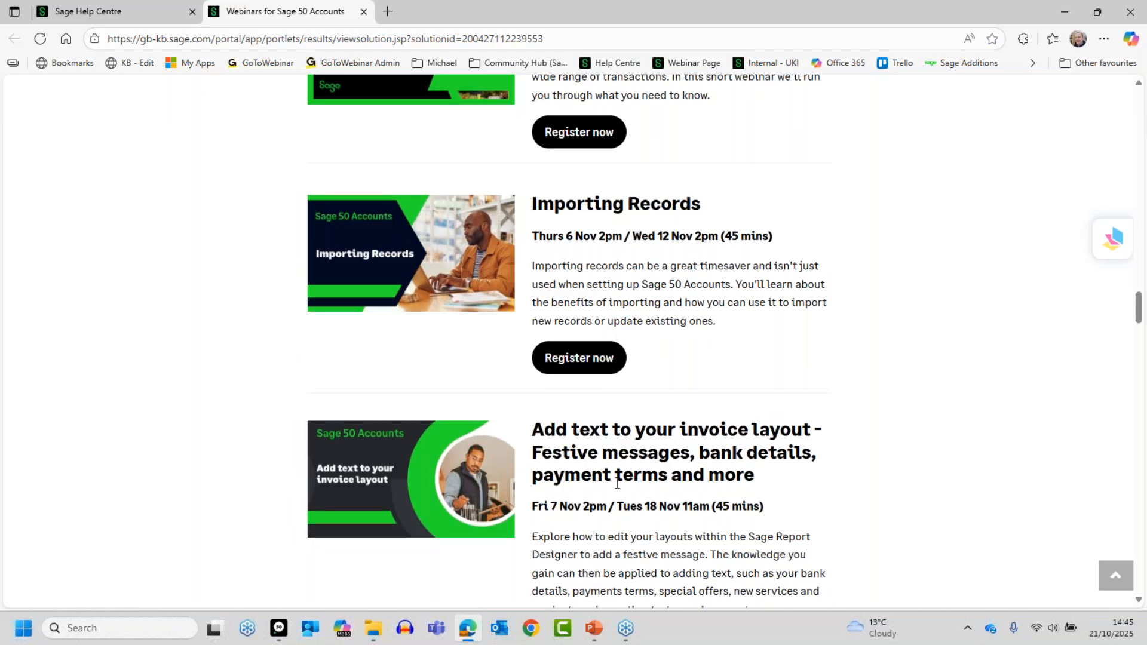
pyautogui.scroll(-2, 616, 483)
pyautogui.scroll(-3, 666, 493)
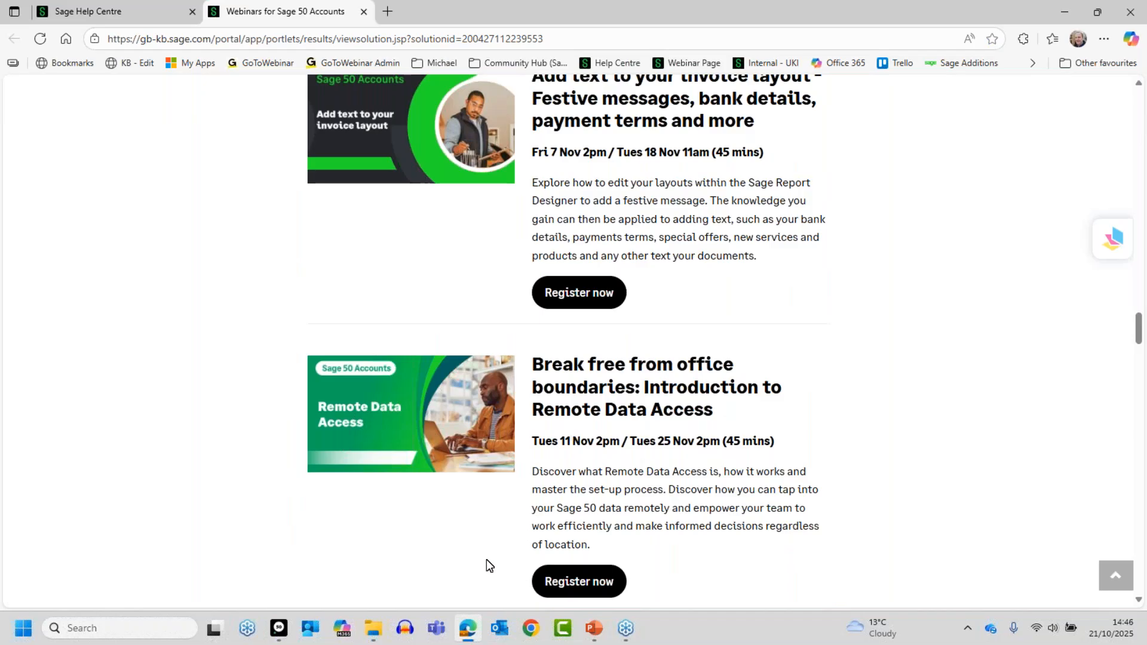
pyautogui.scroll(-7, 487, 559)
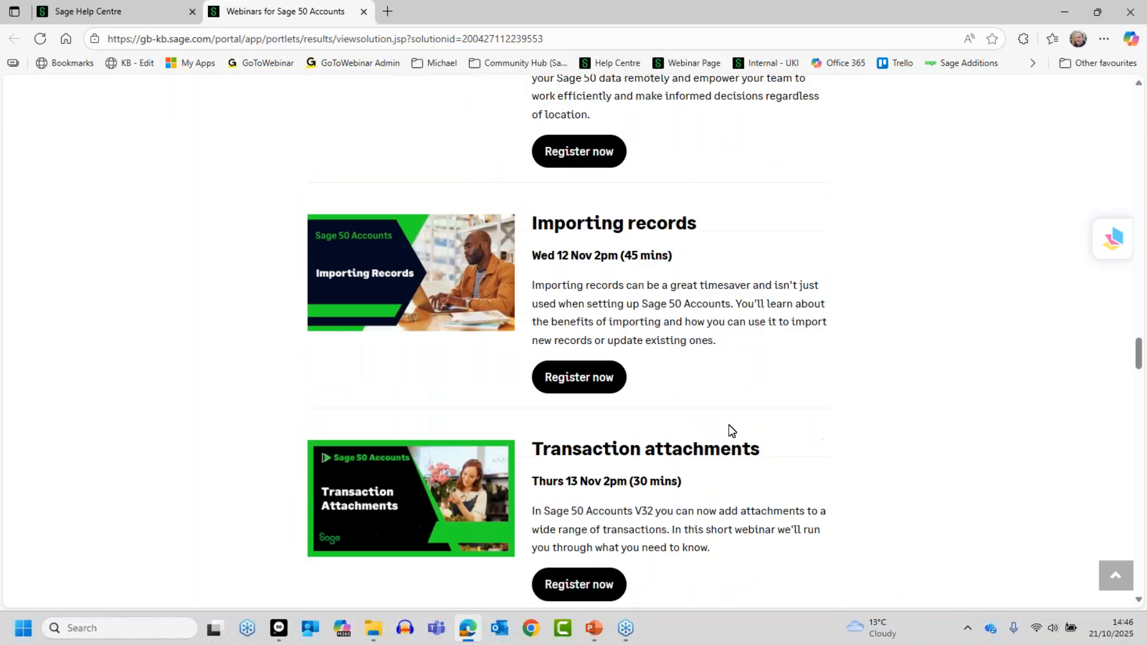
pyautogui.scroll(-5, 789, 470)
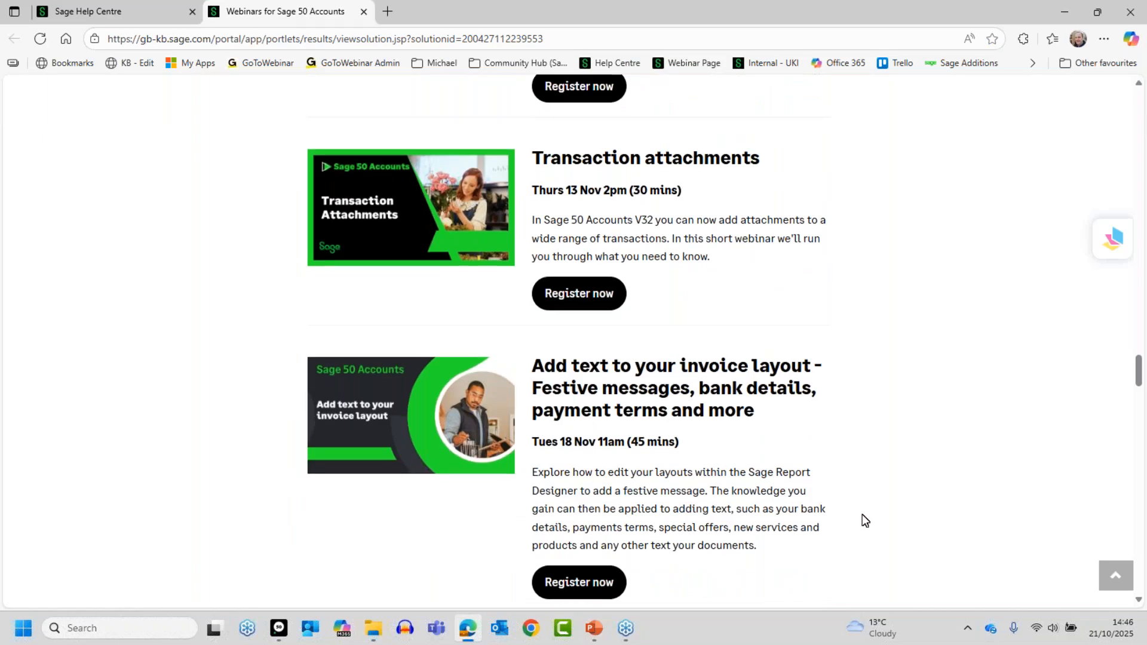
pyautogui.scroll(-8, 863, 515)
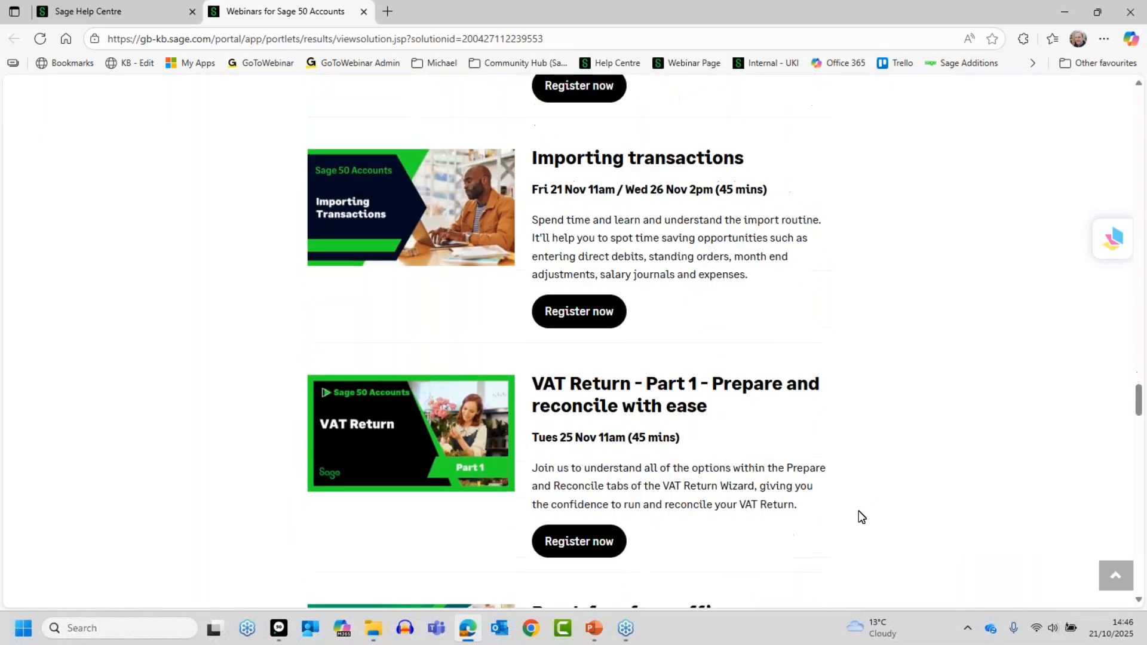
pyautogui.scroll(9, 859, 513)
pyautogui.scroll(6, 856, 499)
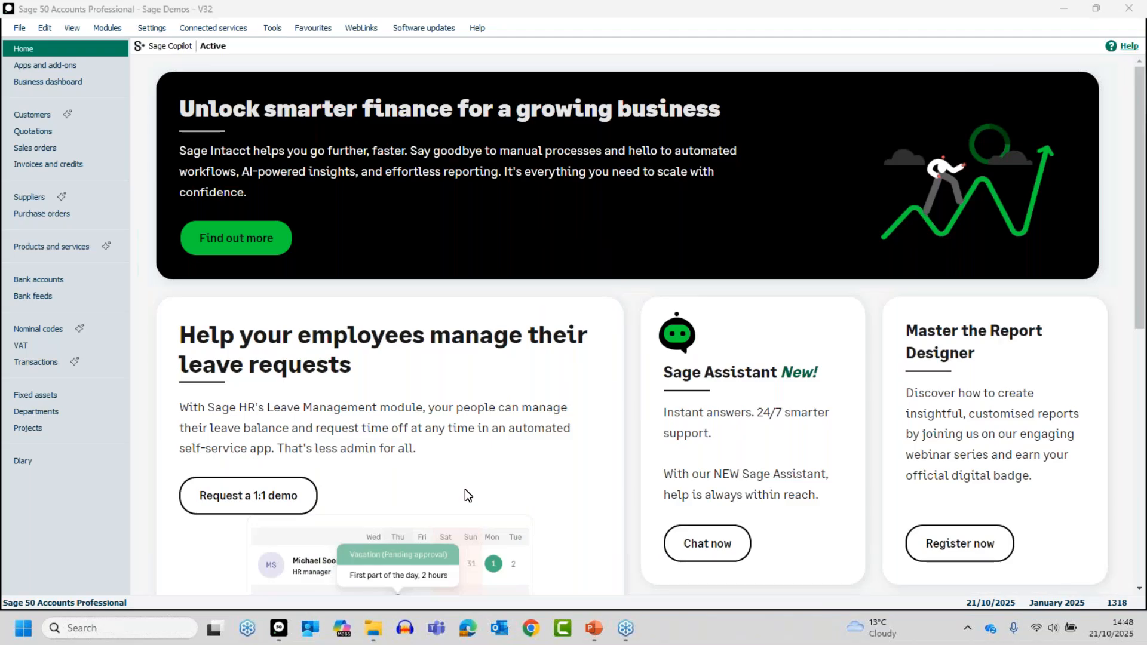
# - Check the reporting options in Company Preferences in Sage 50 Accounts, authenticating with the account password, and close without saving changes
pyautogui.click(152, 28)
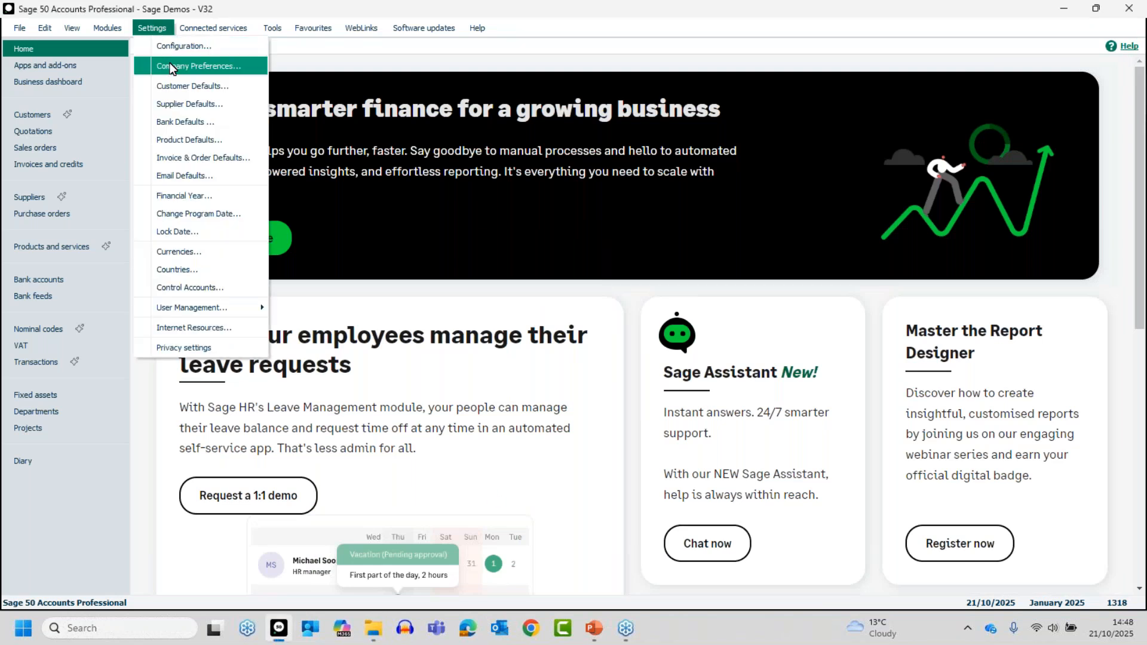
pyautogui.click(170, 65)
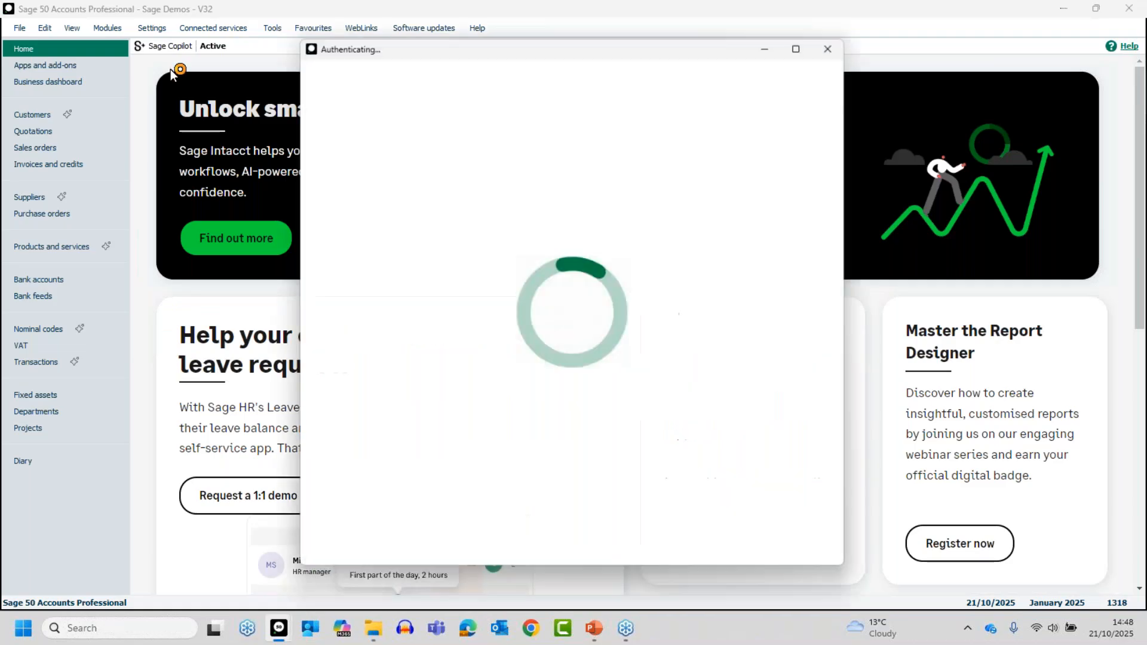
pyautogui.write('******')
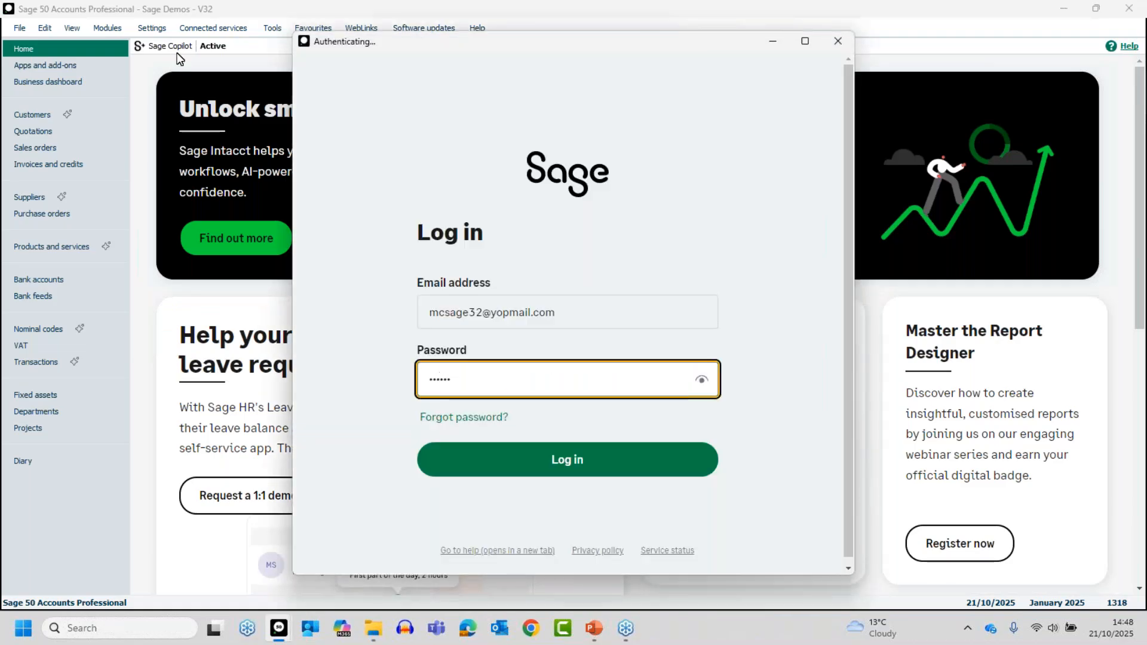
pyautogui.press('Return')
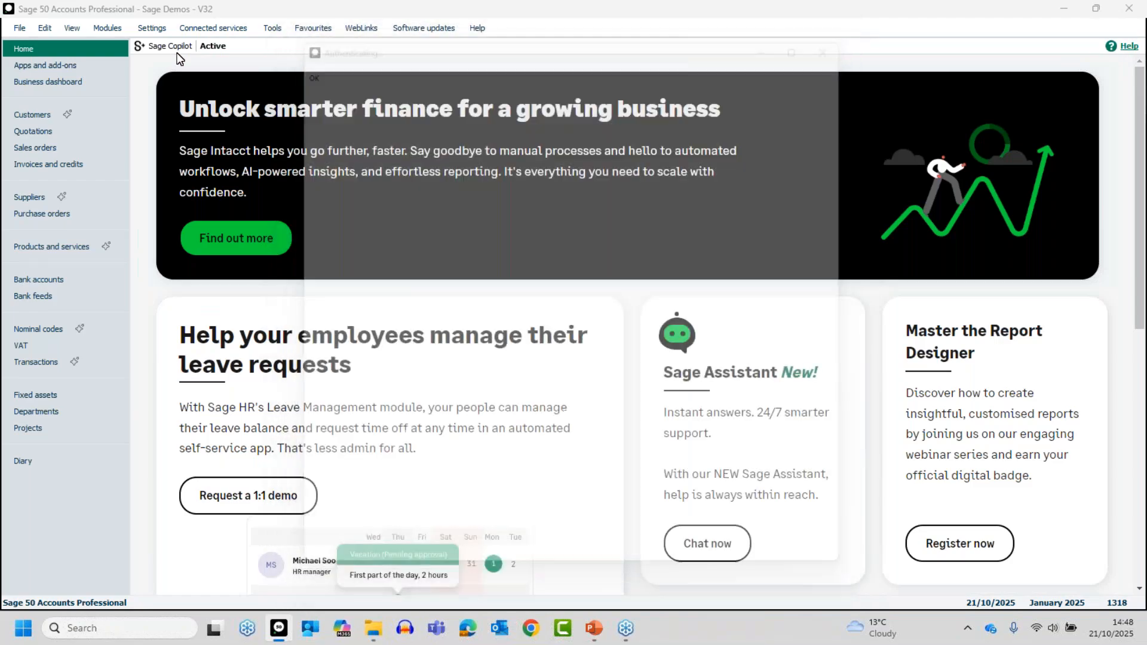
pyautogui.click(170, 47)
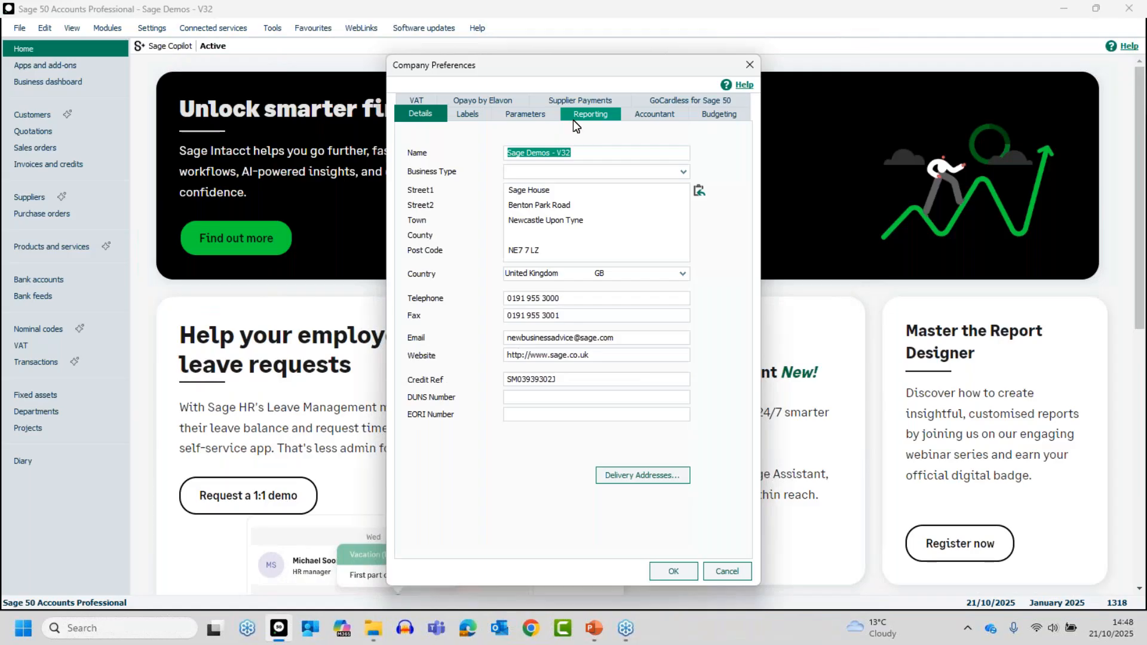
pyautogui.click(588, 117)
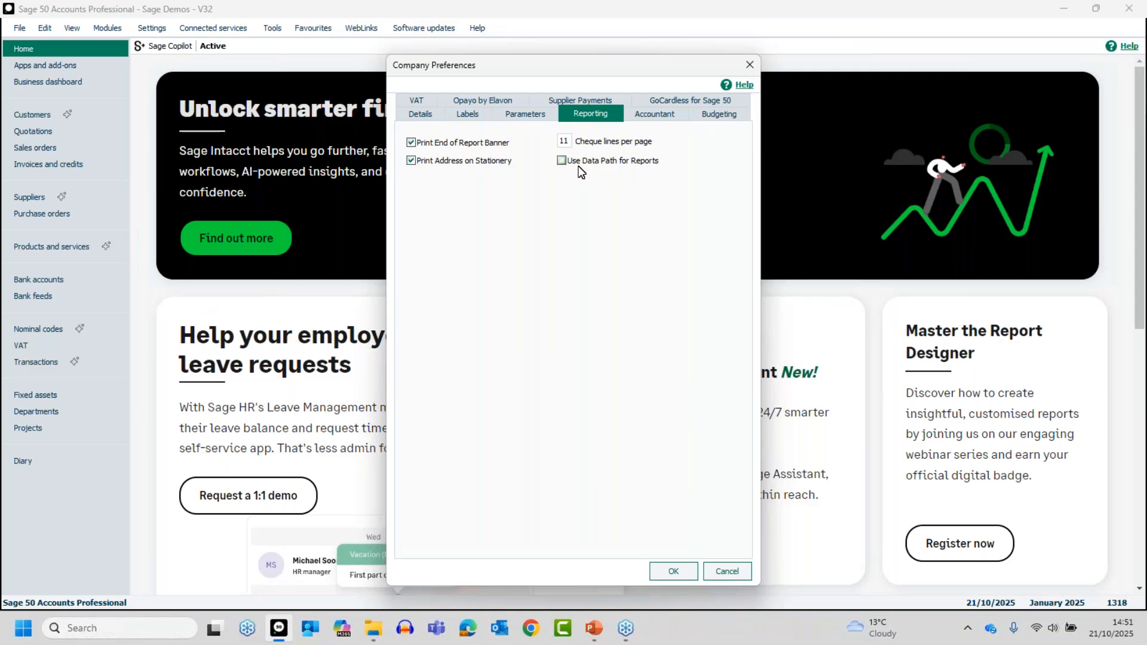
pyautogui.click(728, 569)
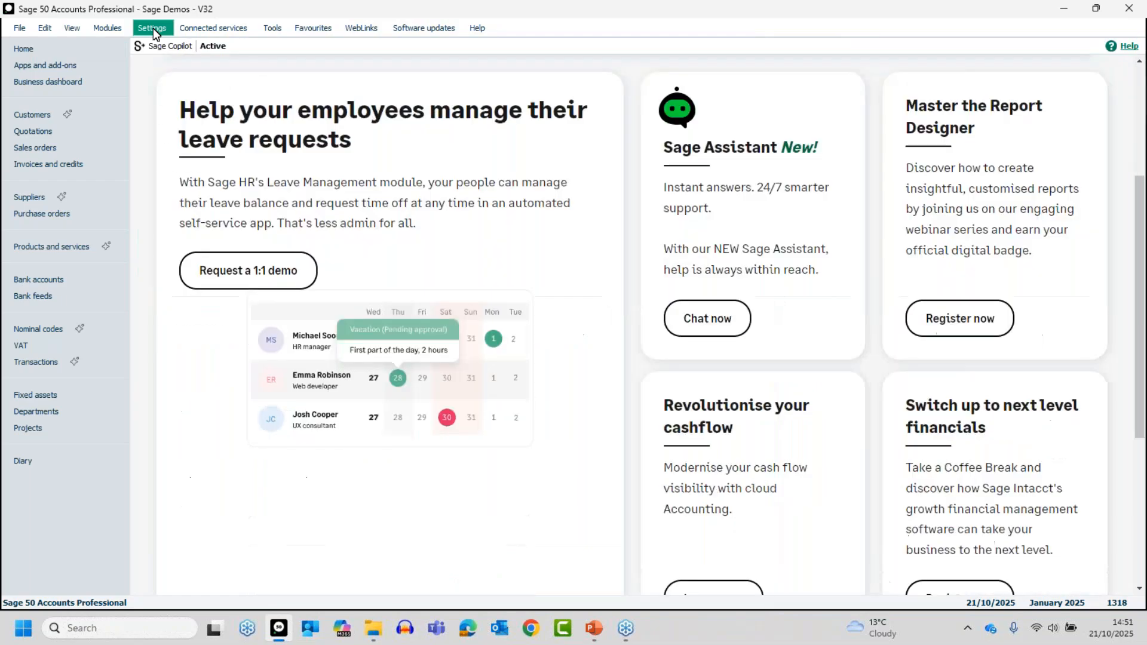
# - Reopen Company Preferences, logging in again with the account password, and show its reporting options
pyautogui.click(153, 28)
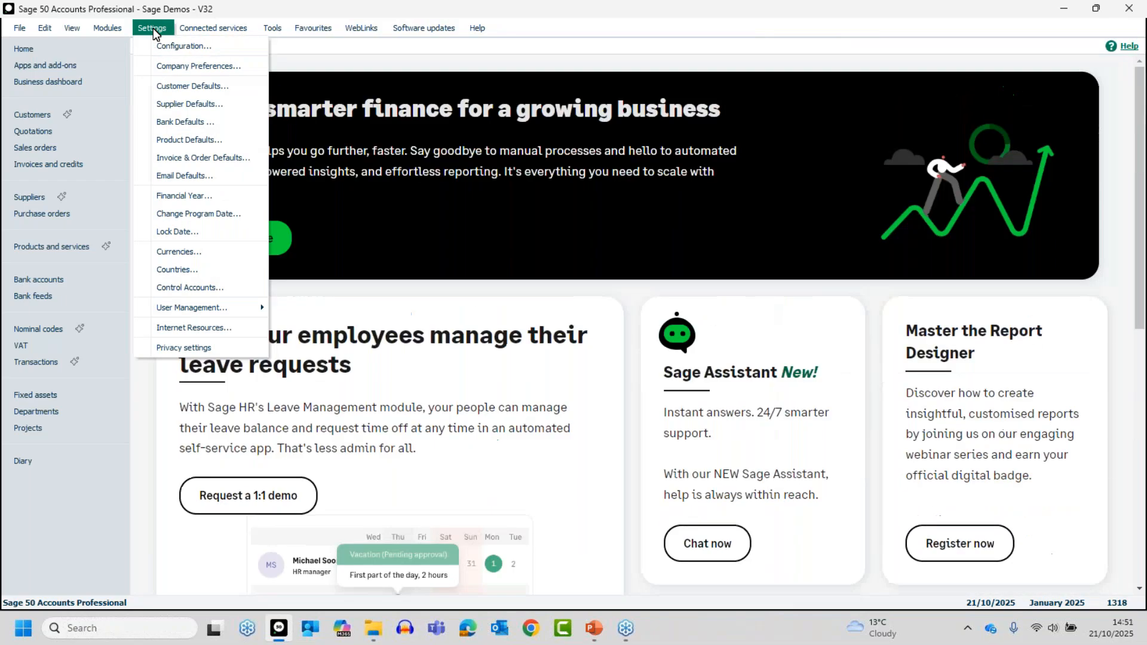
pyautogui.click(182, 66)
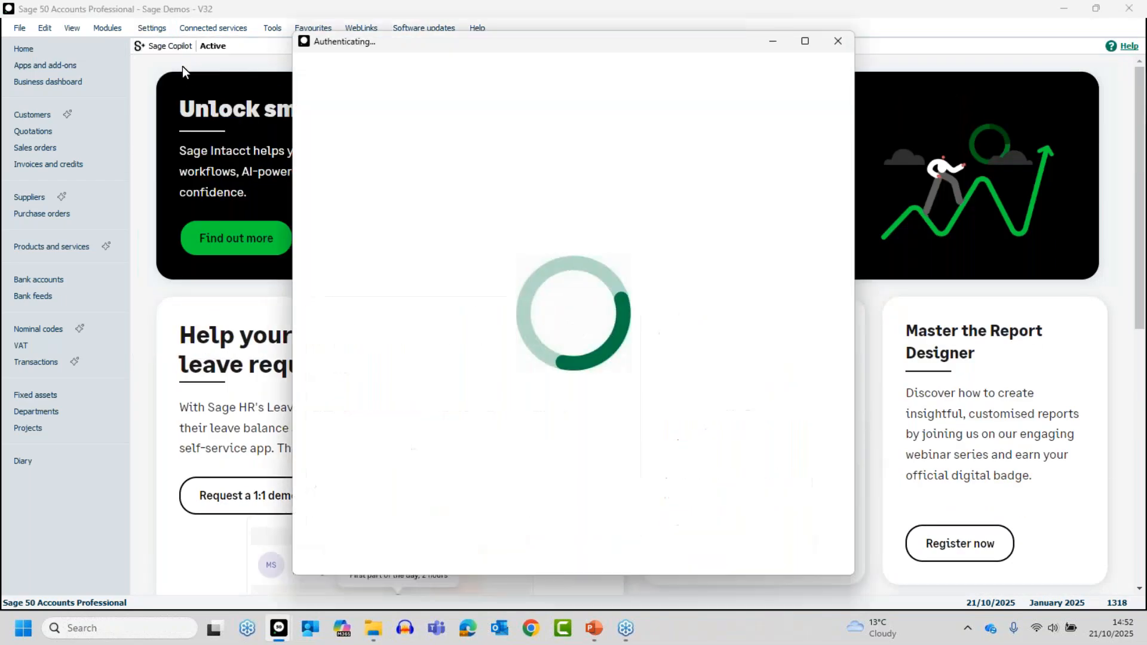
pyautogui.write('••••••')
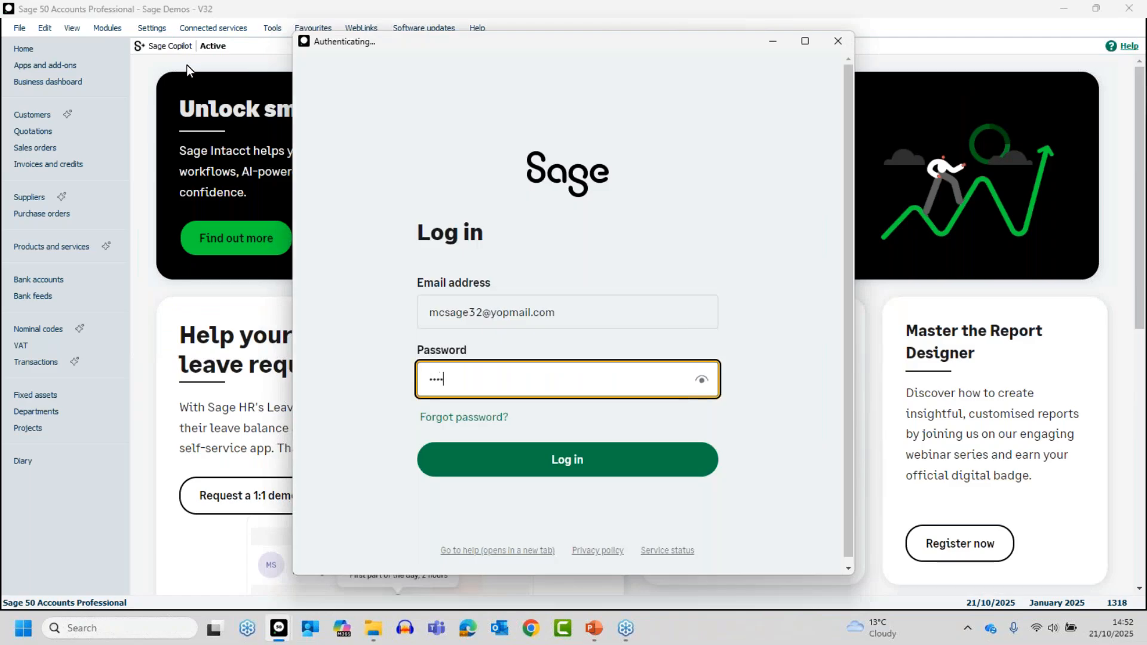
pyautogui.write('•')
pyautogui.press('Return')
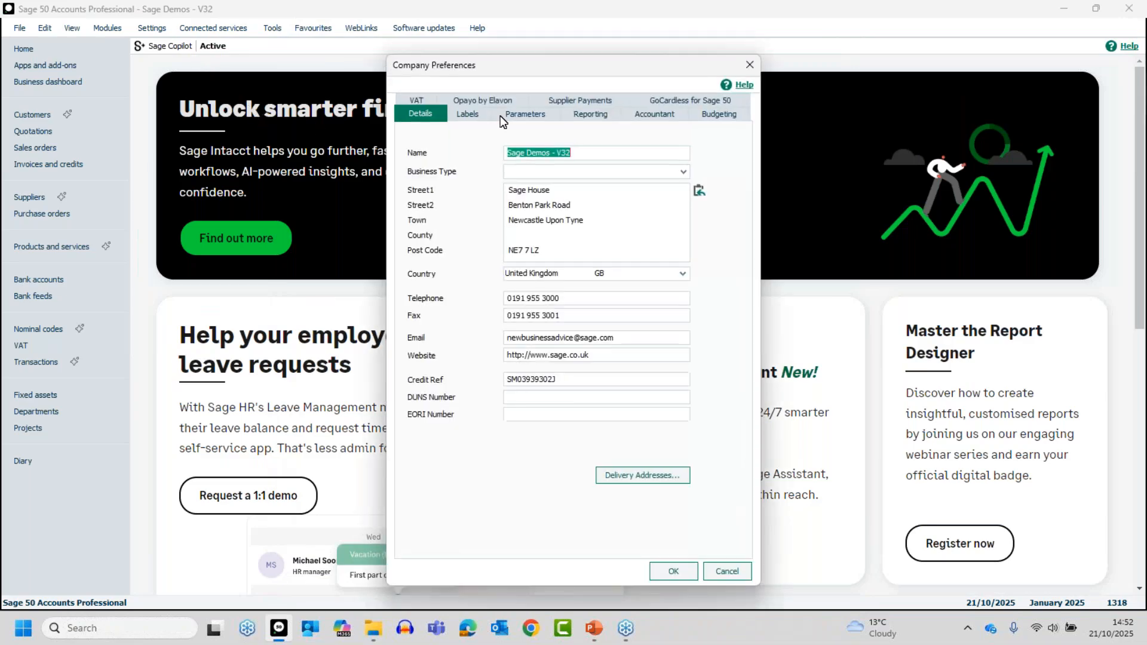
pyautogui.click(595, 120)
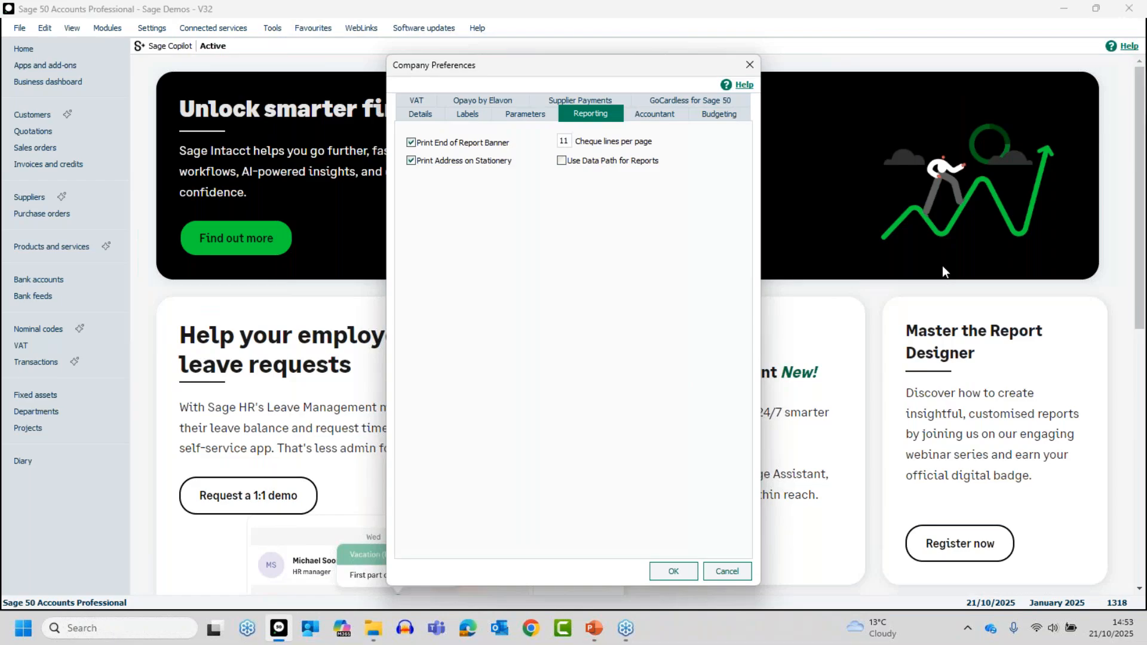
# - Close Company Preferences without saving and display the My transaction reports list for Transactions
pyautogui.click(719, 571)
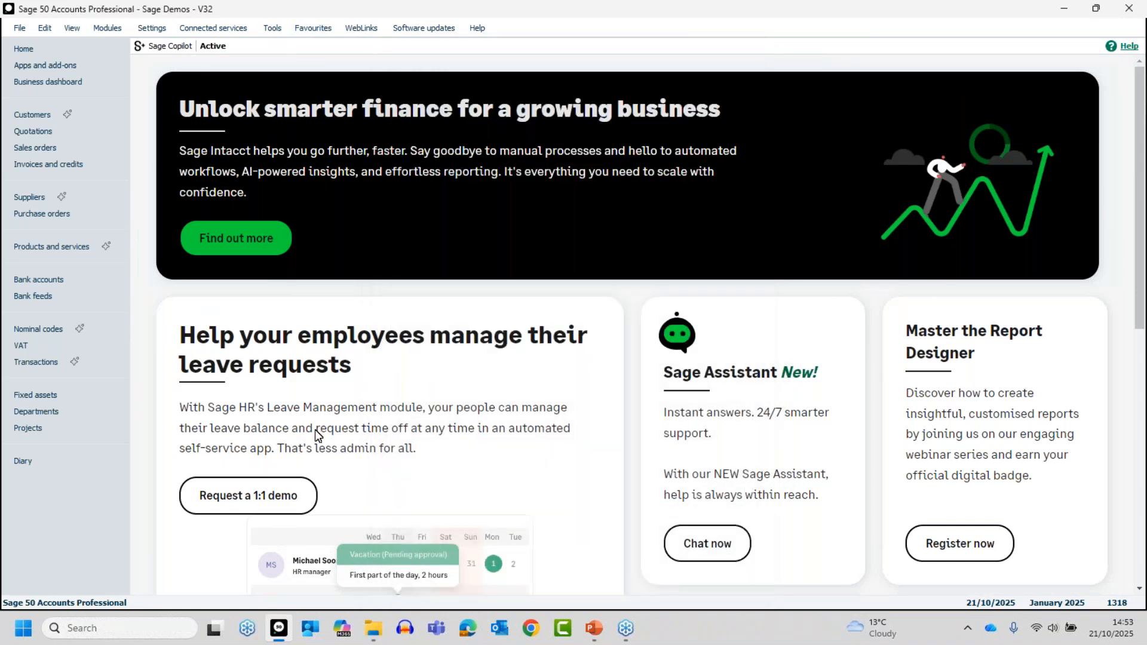
pyautogui.click(41, 114)
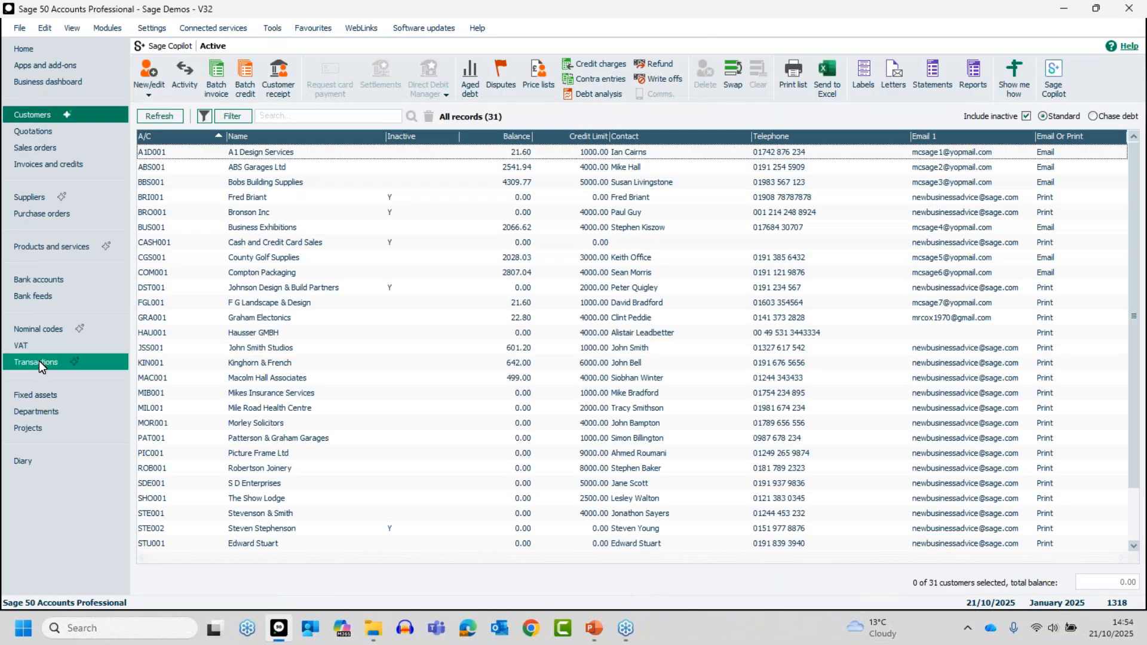
pyautogui.click(48, 358)
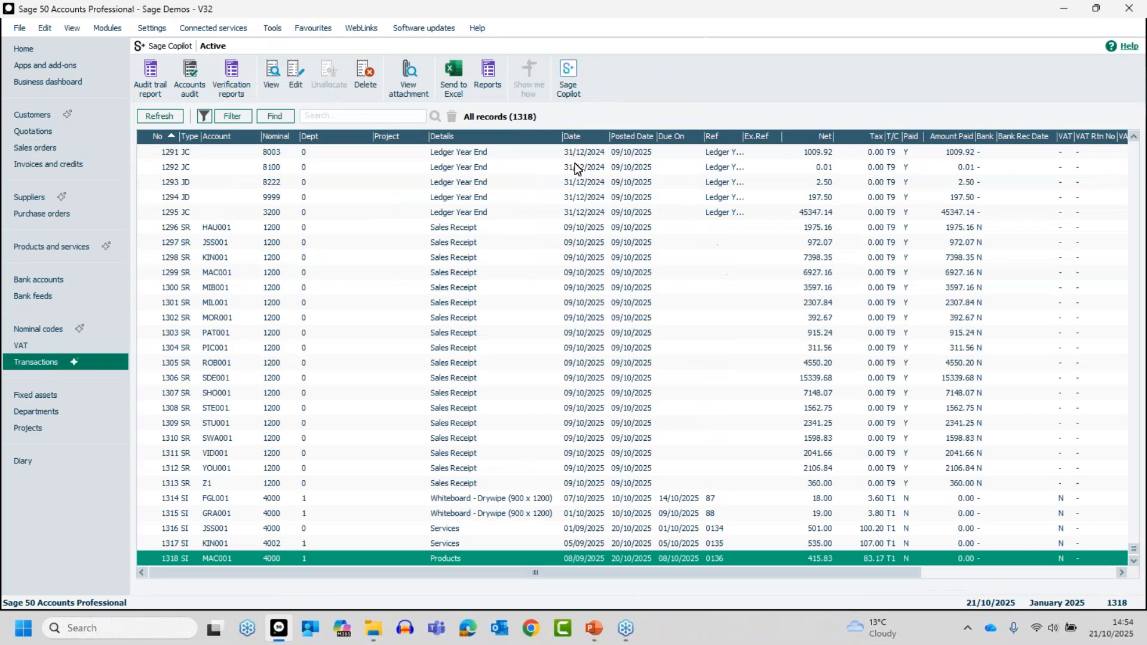
pyautogui.click(479, 95)
pyautogui.click(60, 239)
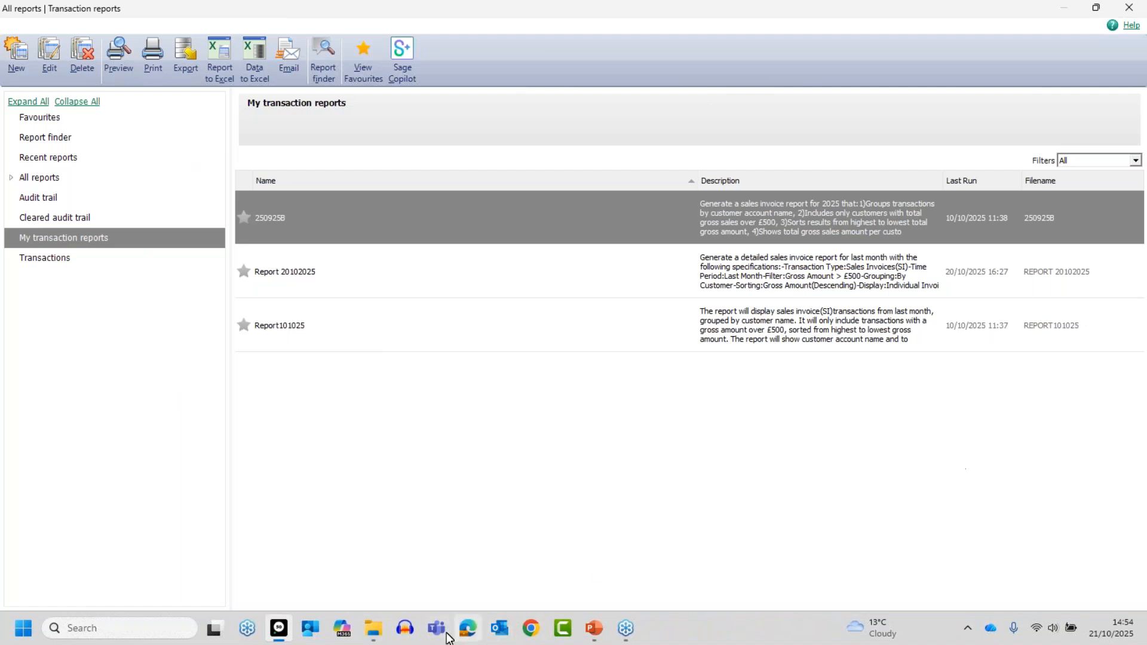
# - Switch to File Explorer and browse to the 2026 accounts data folder under C:\ProgramData\Sage\Accounts
pyautogui.click(367, 634)
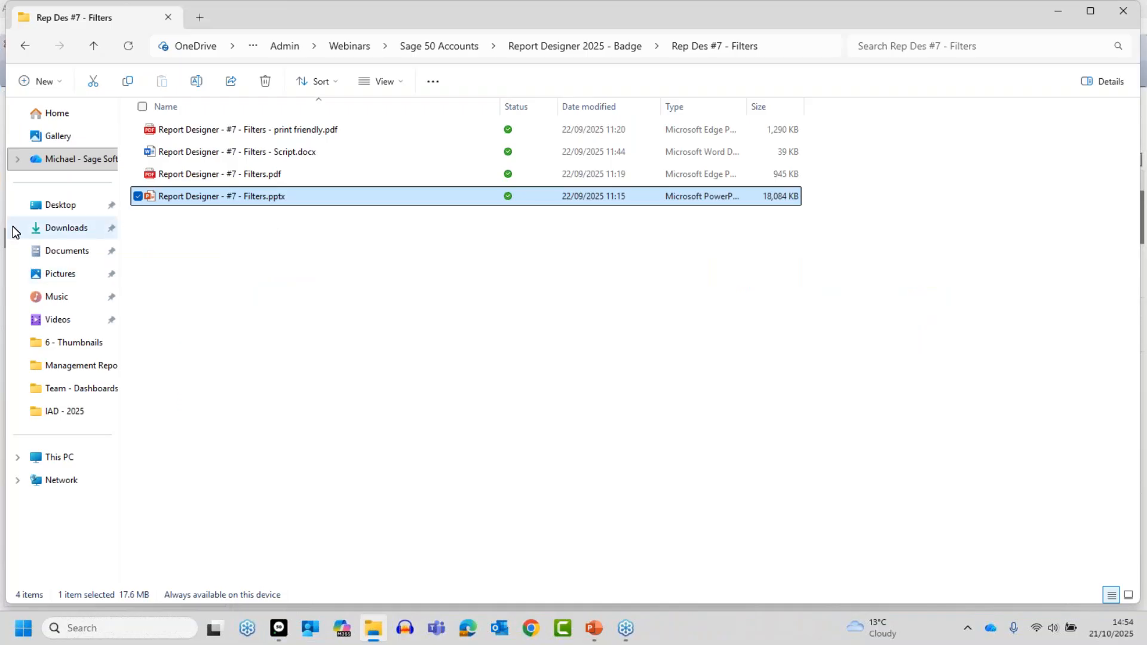
pyautogui.click(71, 461)
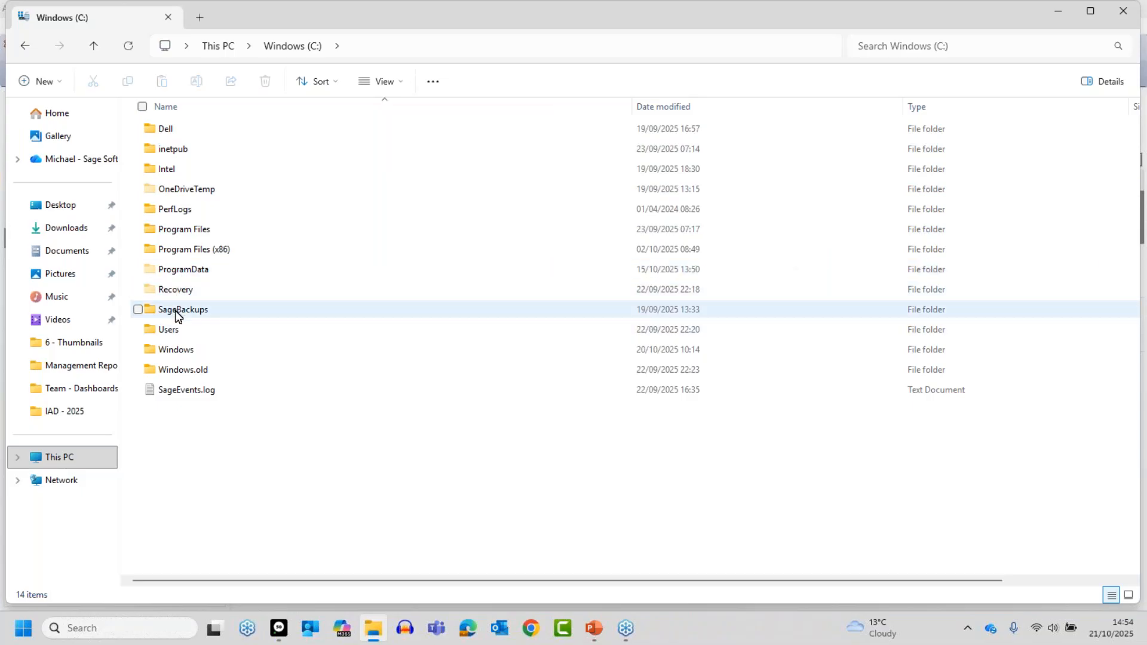
pyautogui.doubleClick(178, 273)
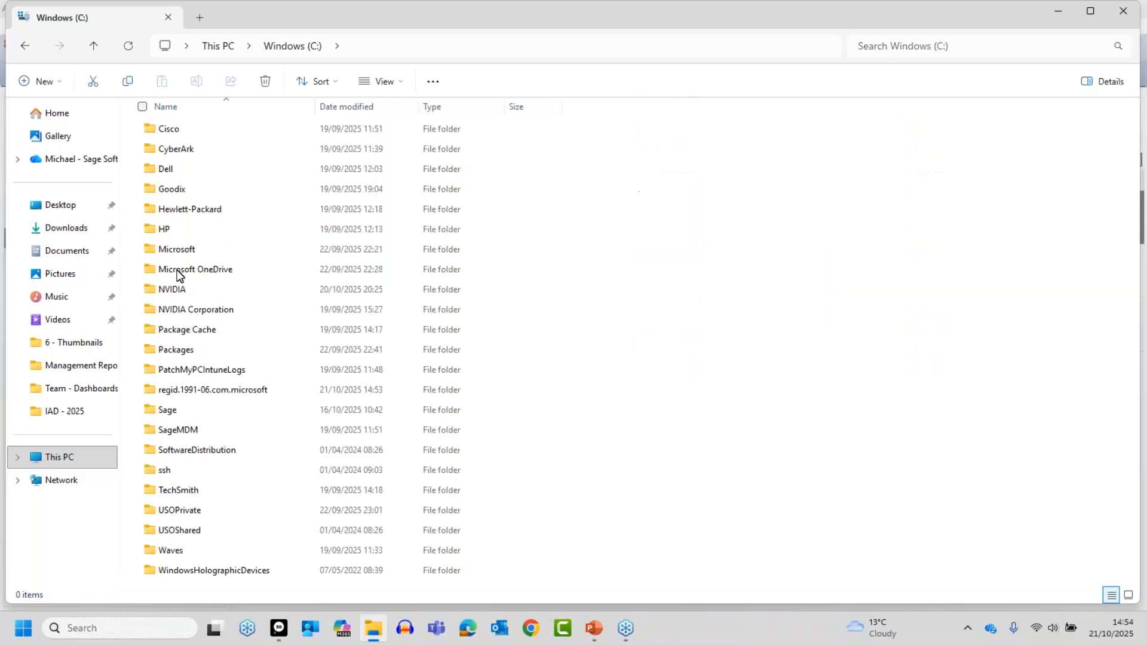
pyautogui.doubleClick(174, 411)
pyautogui.doubleClick(174, 129)
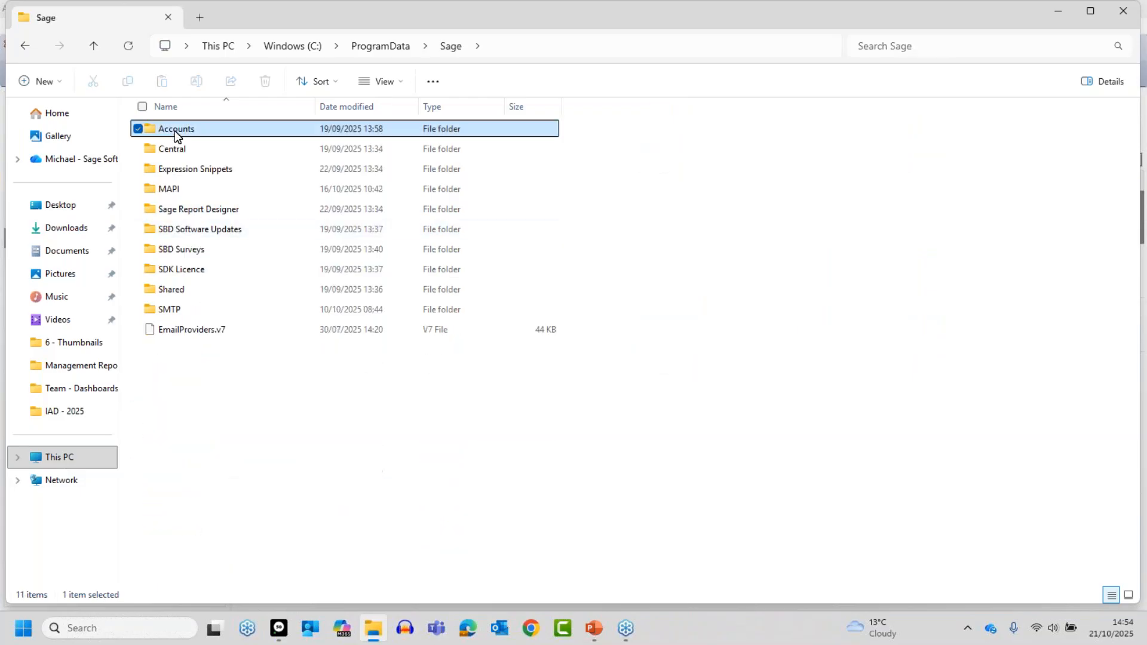
pyautogui.doubleClick(175, 129)
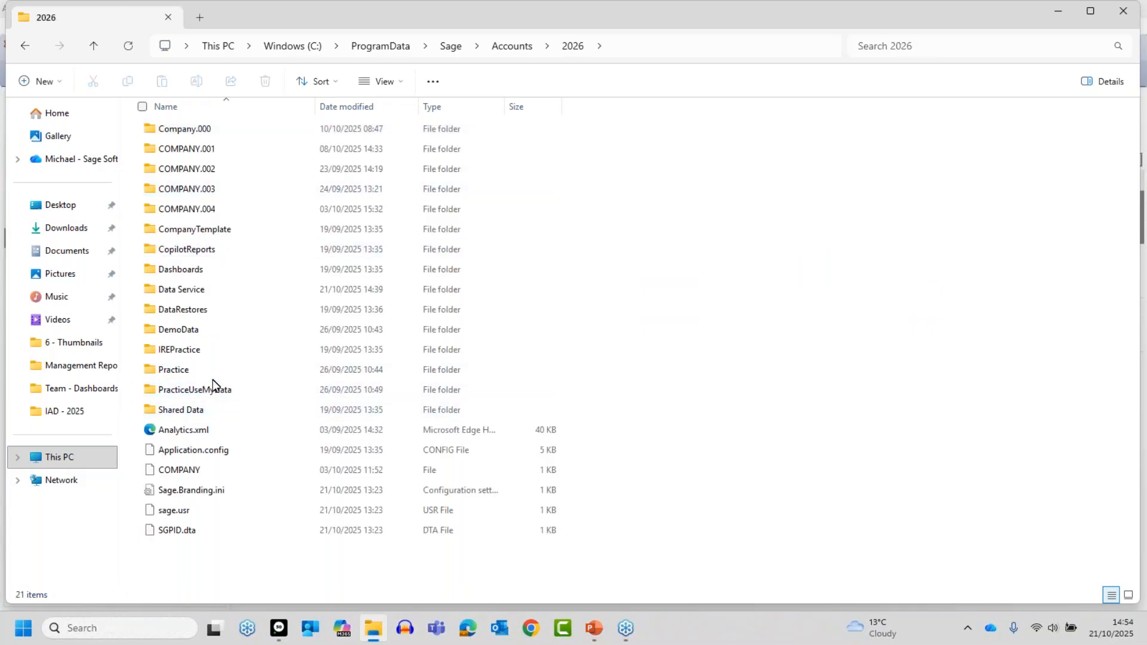
# - Go to Company.000\REPORTS\Transactions\My Transaction Reports and select the file Report 20102025.report
pyautogui.doubleClick(199, 130)
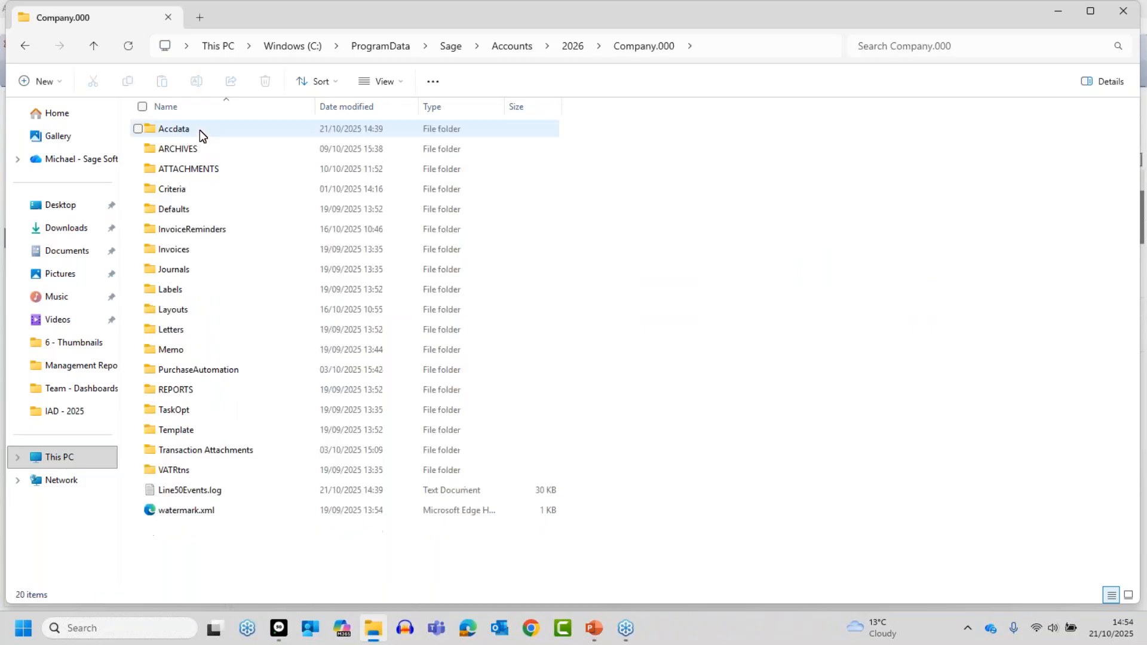
pyautogui.doubleClick(185, 391)
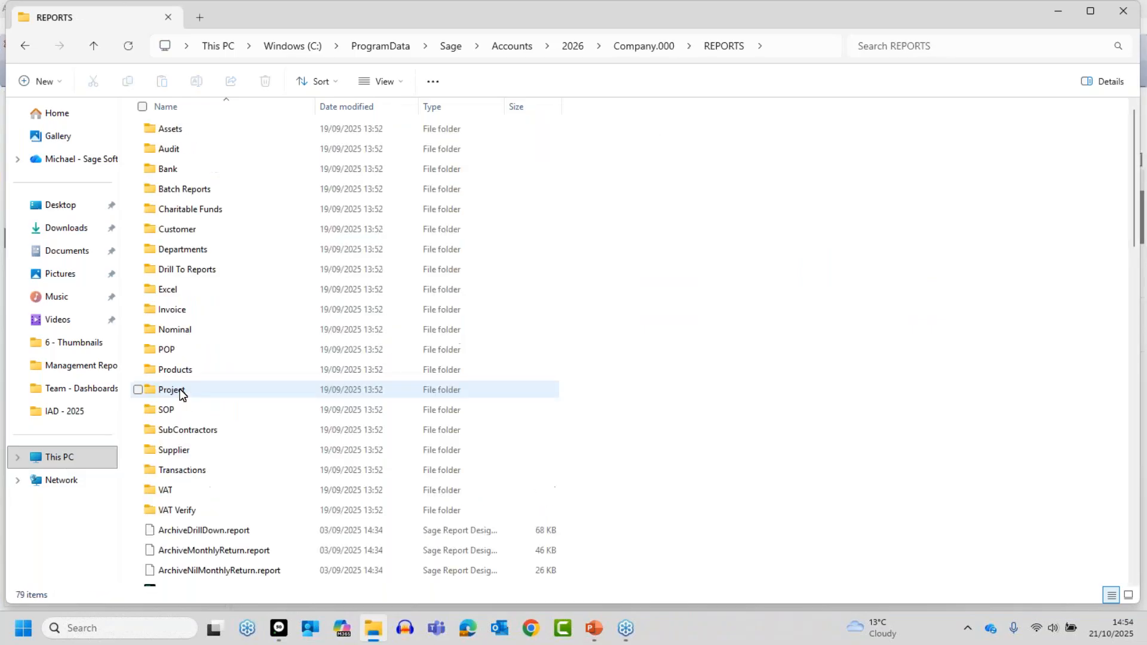
pyautogui.doubleClick(177, 470)
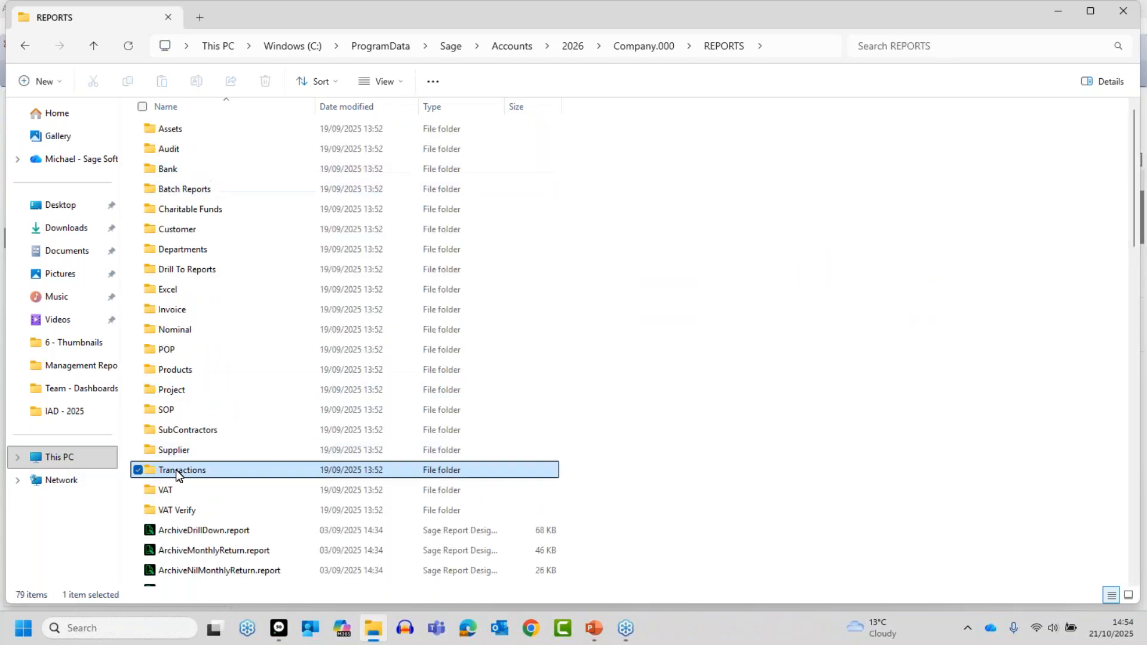
pyautogui.doubleClick(205, 172)
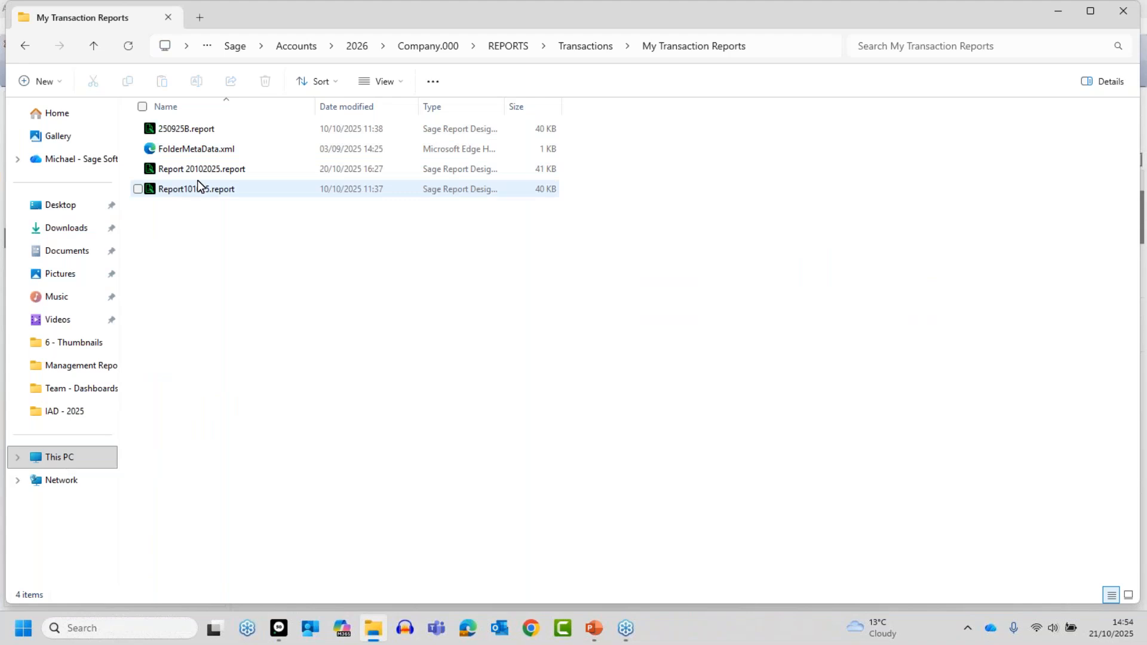
pyautogui.click(203, 173)
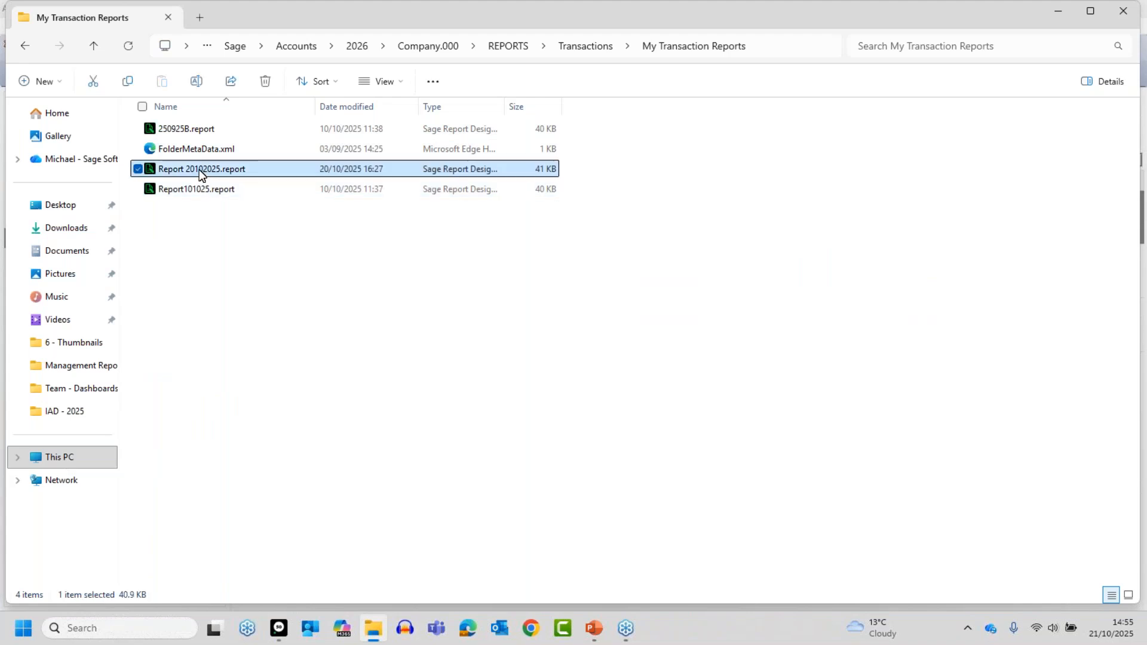